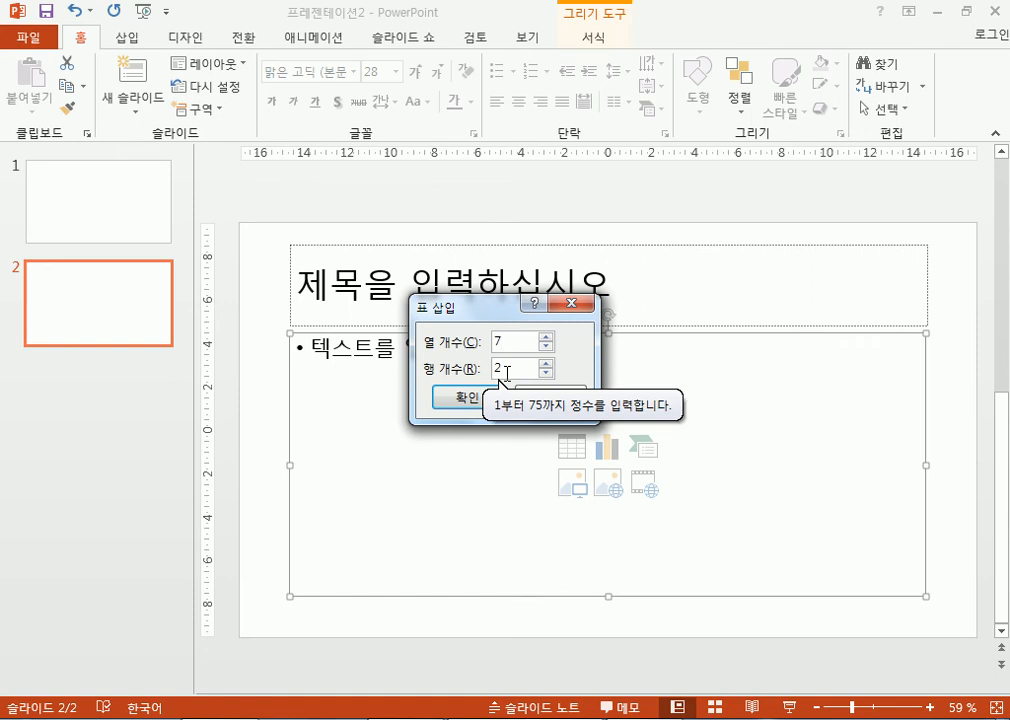
- Insert a table with 7 columns and 2 rows on slide 2 and narrow the slide thumbnail area
{"action": "left_click", "coordinate": [468, 397]}
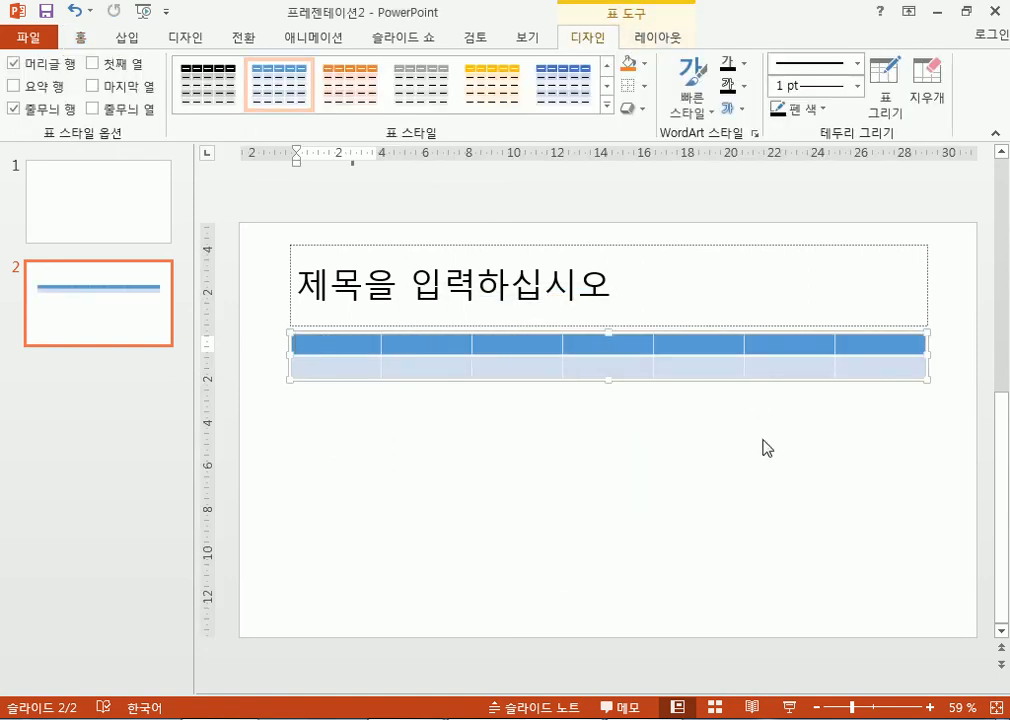
{"action": "left_click_drag", "start_coordinate": [194, 327], "coordinate": [150, 327]}
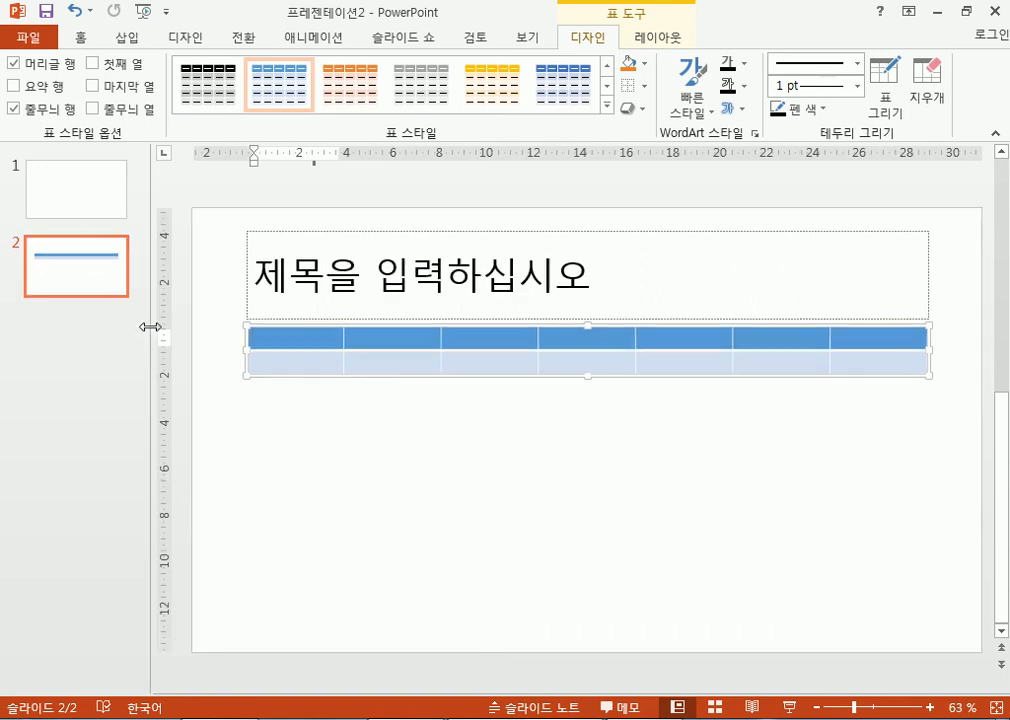
{"action": "left_click", "coordinate": [335, 290]}
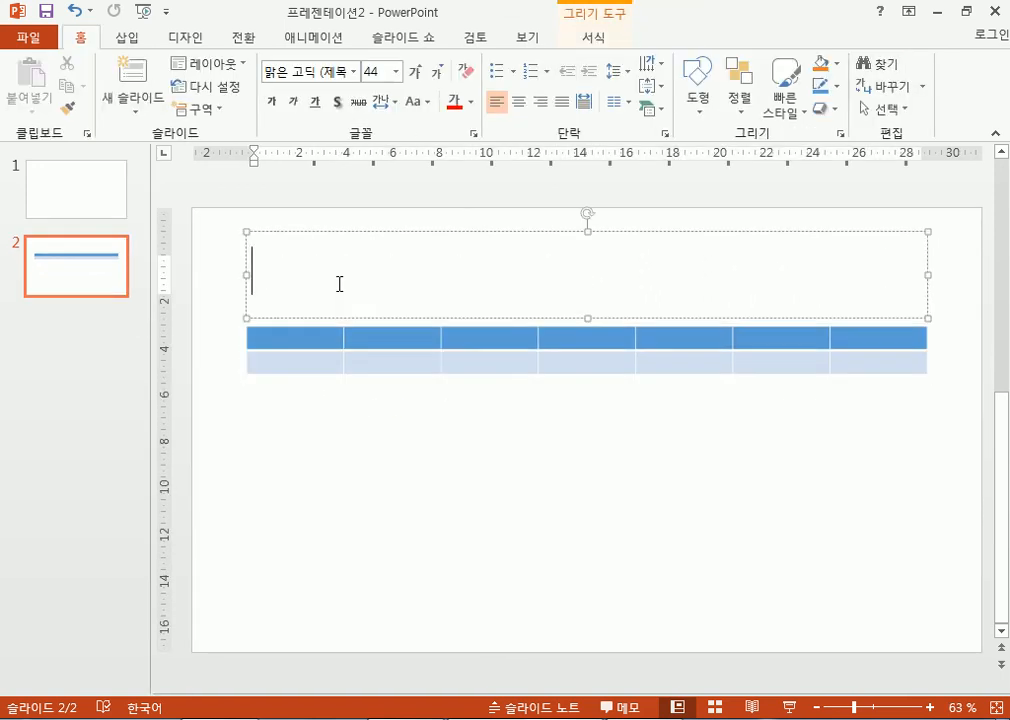
- Fill the table's header row with 구분, 2015, 2016 and 2017, leaving an empty cell after each year
{"action": "left_click", "coordinate": [294, 335]}
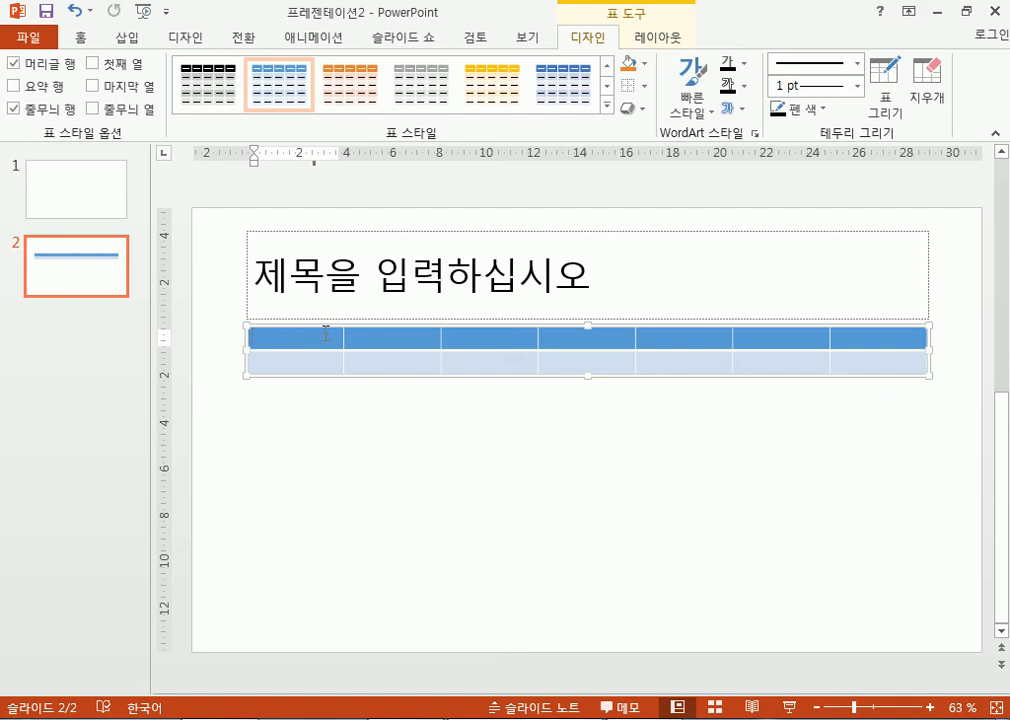
{"action": "type", "text": "구분"}
{"action": "key", "text": "Tab"}
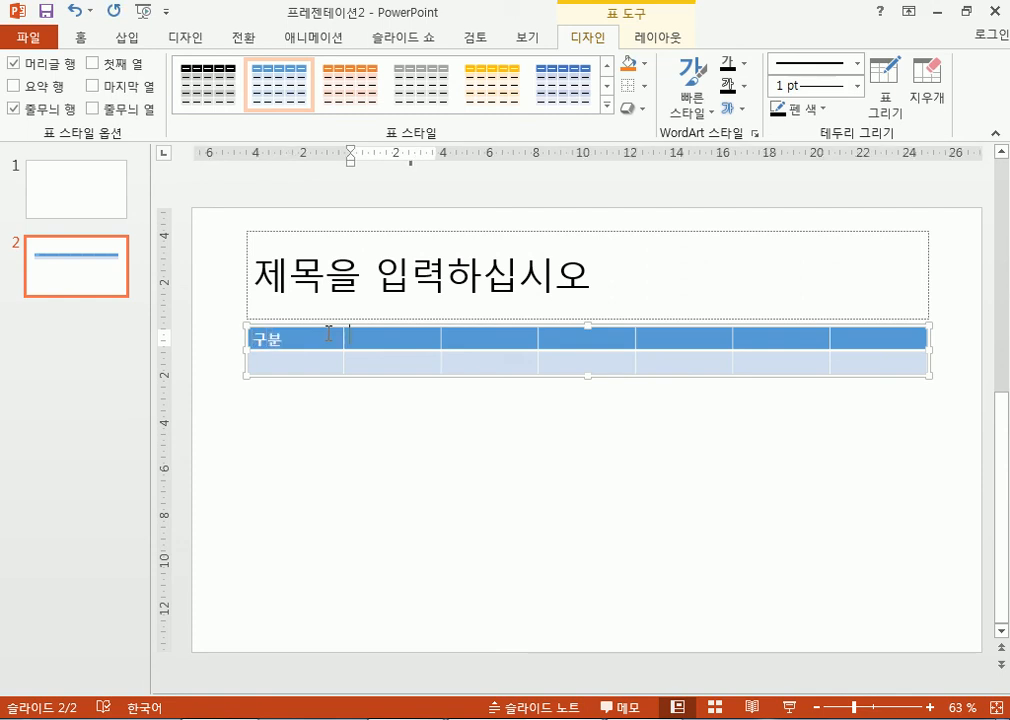
{"action": "type", "text": "2015"}
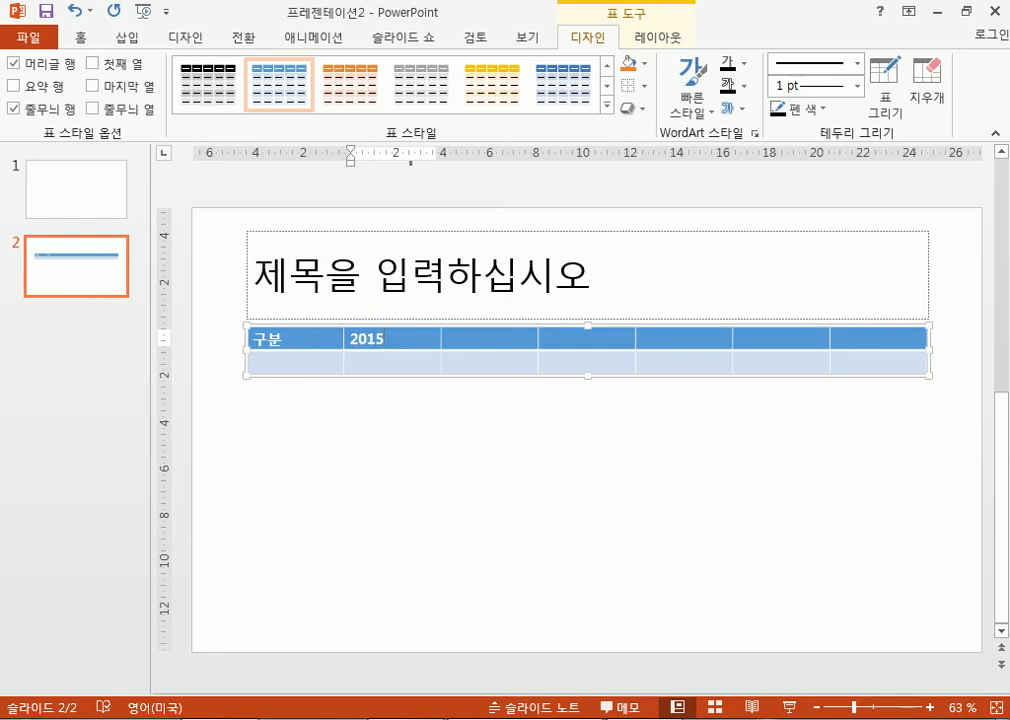
{"action": "key", "text": "Tab"}
{"action": "key", "text": "Tab"}
{"action": "type", "text": "2016"}
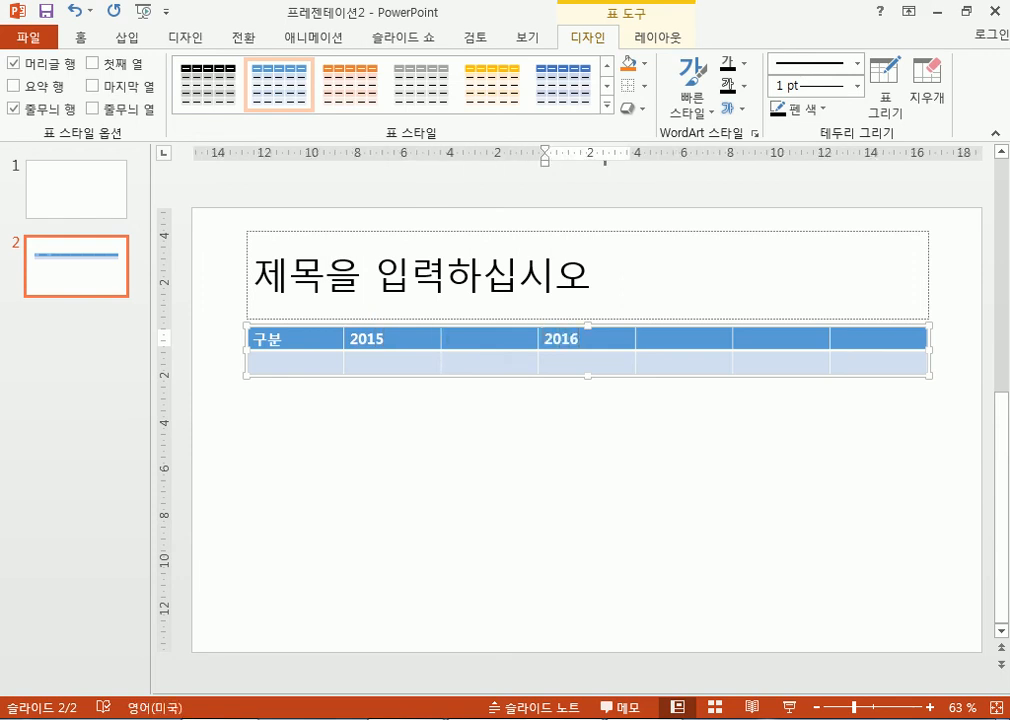
{"action": "key", "text": "Tab"}
{"action": "key", "text": "Tab"}
{"action": "type", "text": "2017"}
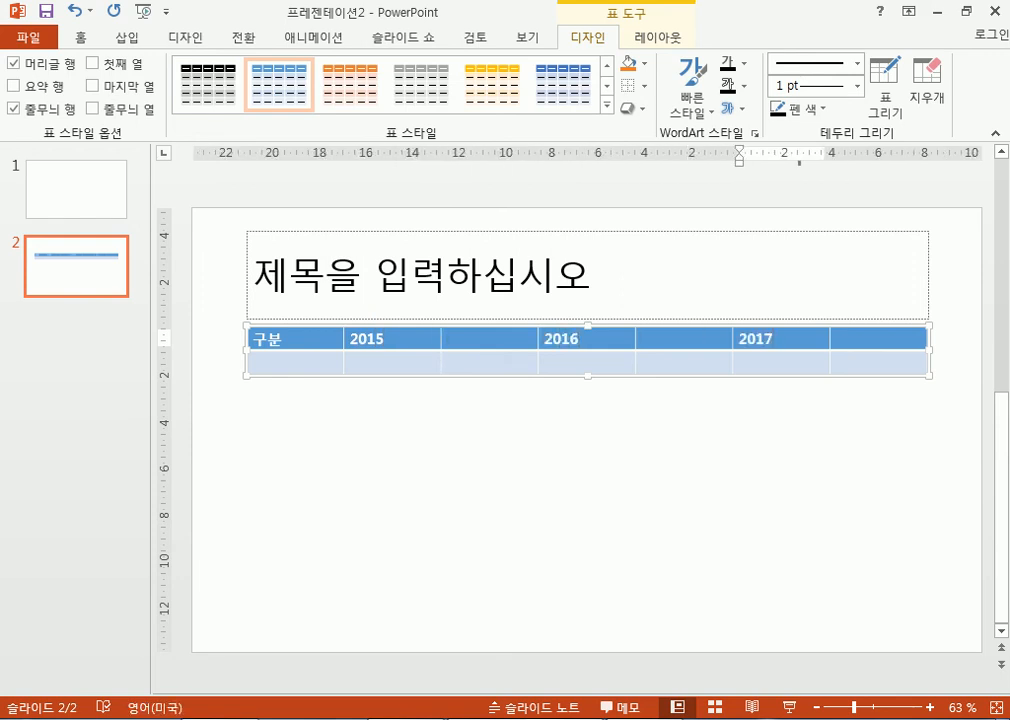
- Fill the second row with 전반기 and 후반기 alternately under the three years, leaving its first cell empty
{"action": "key", "text": "Tab"}
{"action": "key", "text": "Tab"}
{"action": "key", "text": "Tab"}
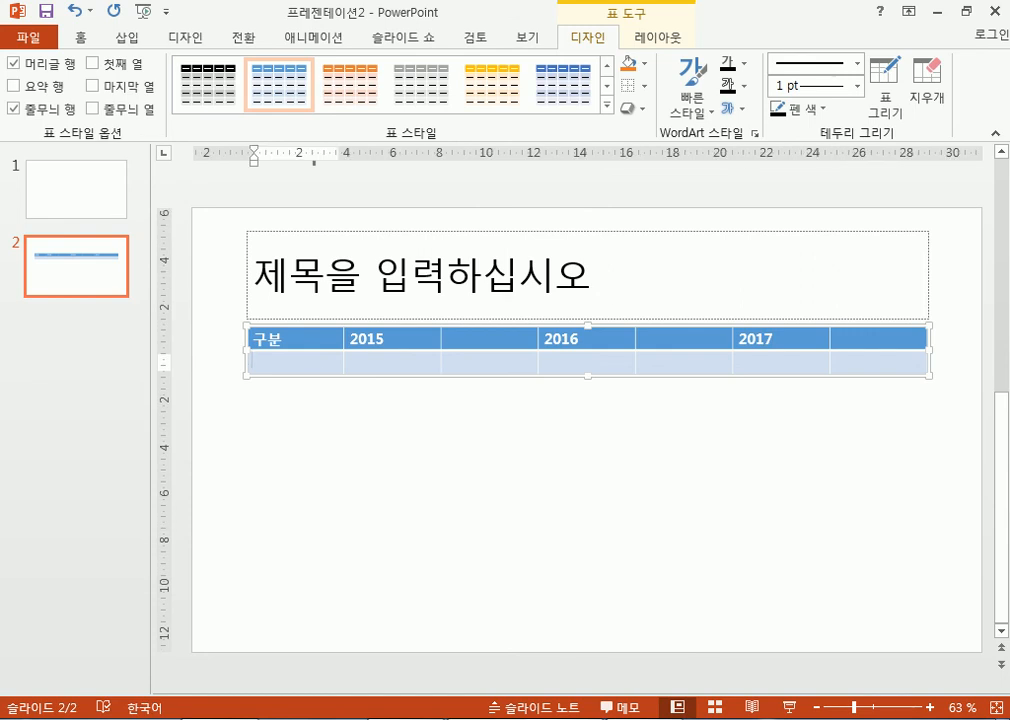
{"action": "type", "text": "전반기 ㅎ"}
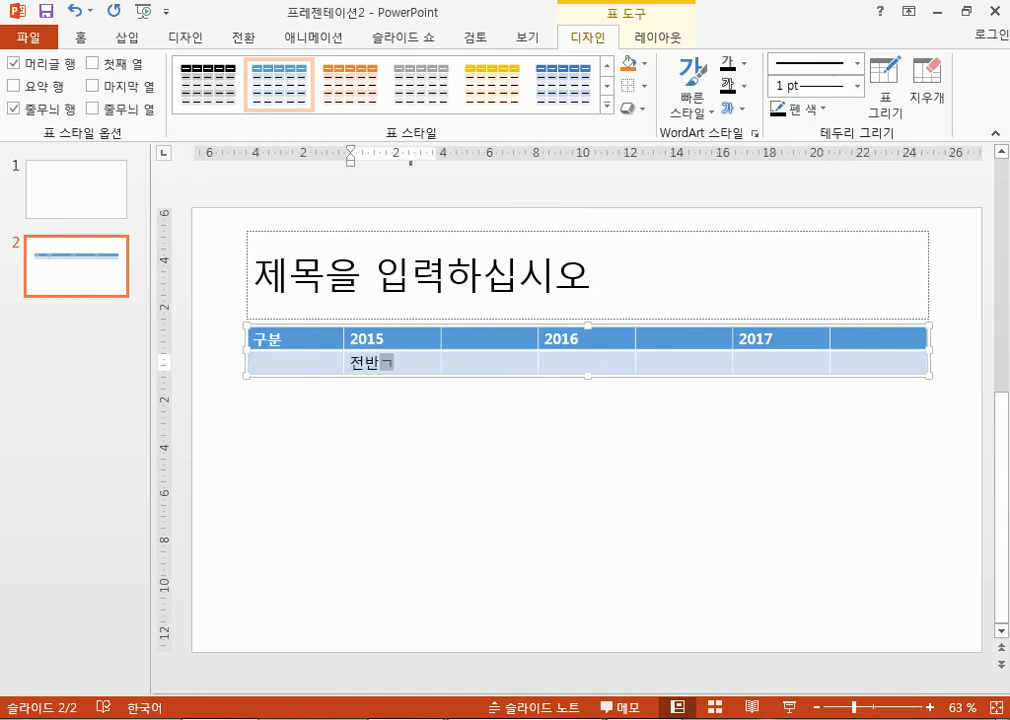
{"action": "type", "text": "후반기"}
{"action": "key", "text": "Tab"}
{"action": "type", "text": "전반기"}
{"action": "key", "text": "Tab"}
{"action": "type", "text": "후반ㄱ"}
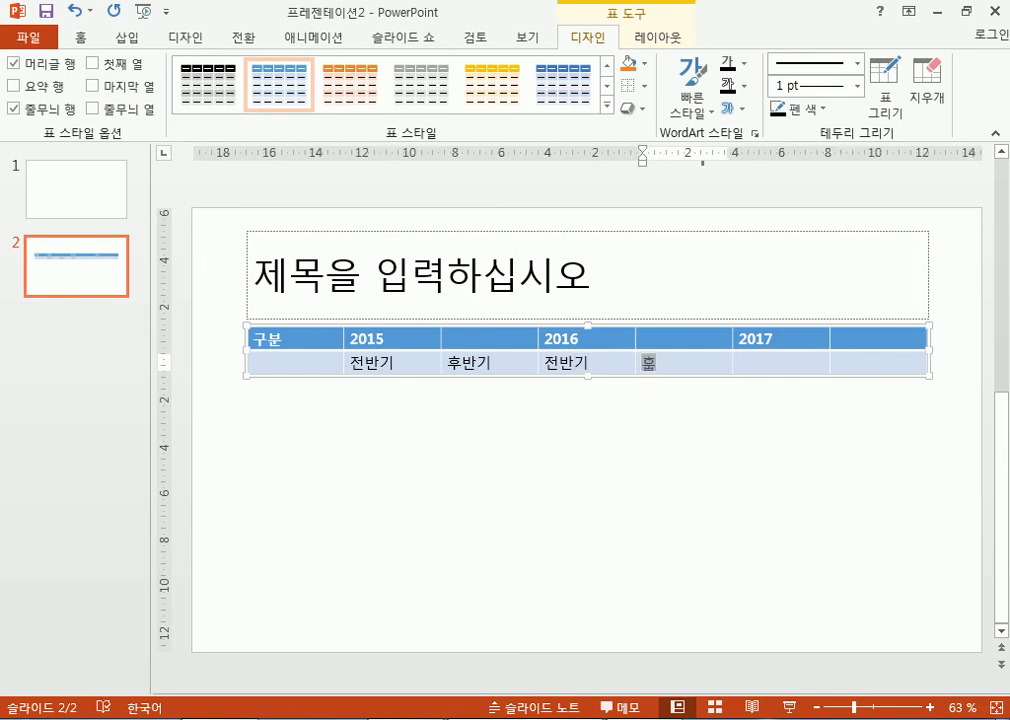
{"action": "type", "text": "ㅣ"}
{"action": "key", "text": "Tab"}
{"action": "type", "text": "전반기"}
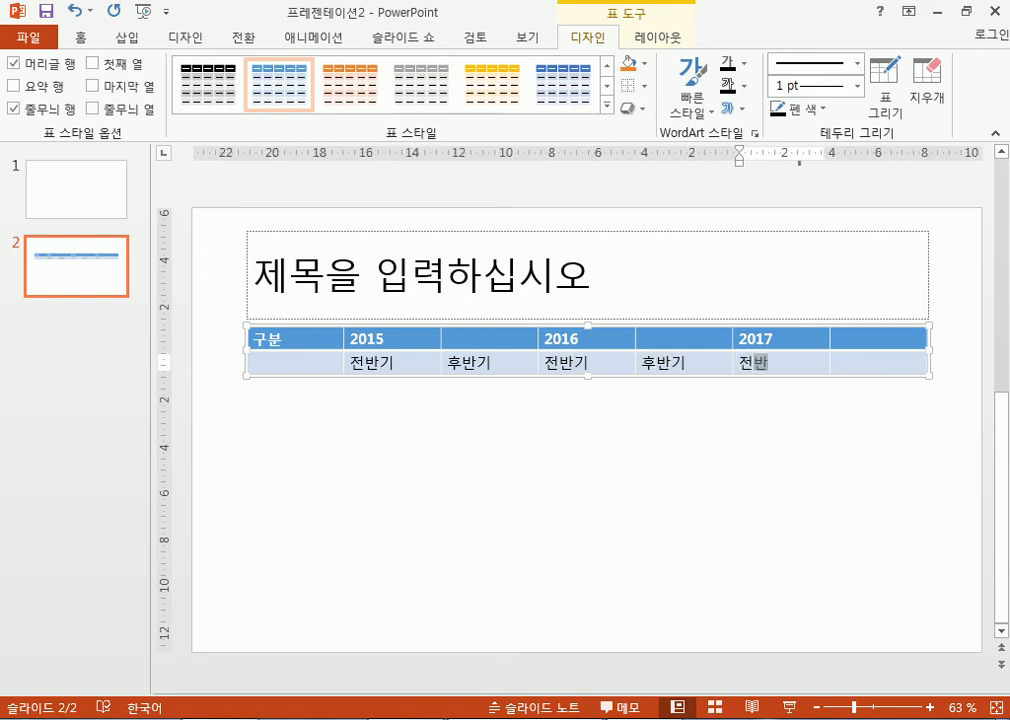
{"action": "key", "text": "Tab"}
{"action": "type", "text": "후반기"}
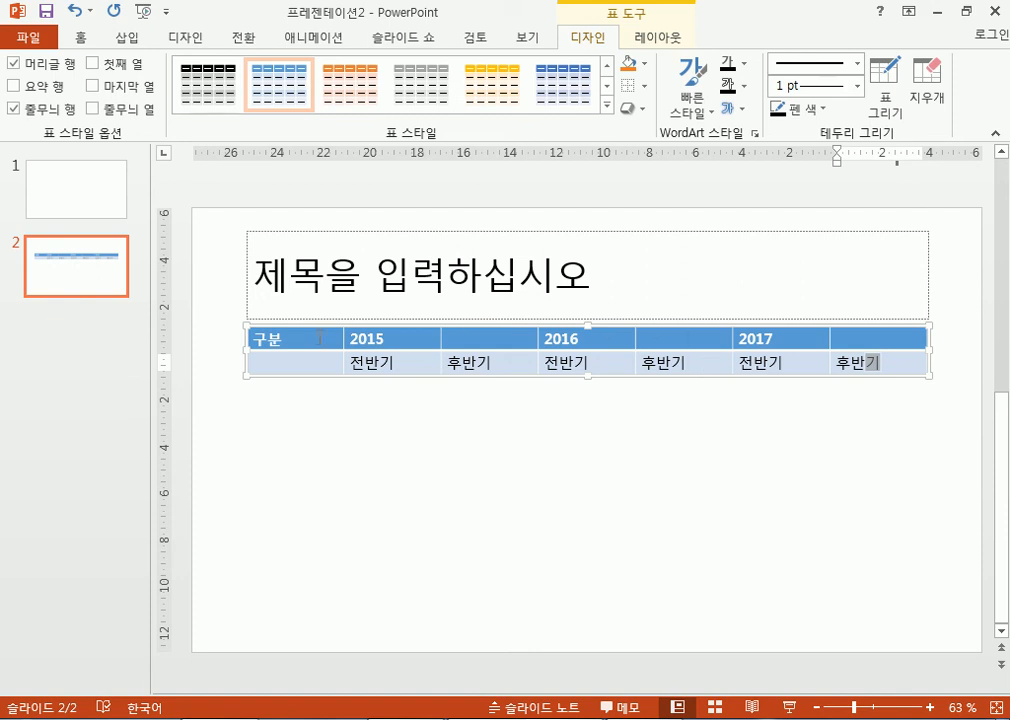
{"action": "left_click", "coordinate": [282, 339]}
{"action": "left_click", "coordinate": [390, 340]}
{"action": "left_click", "coordinate": [490, 340]}
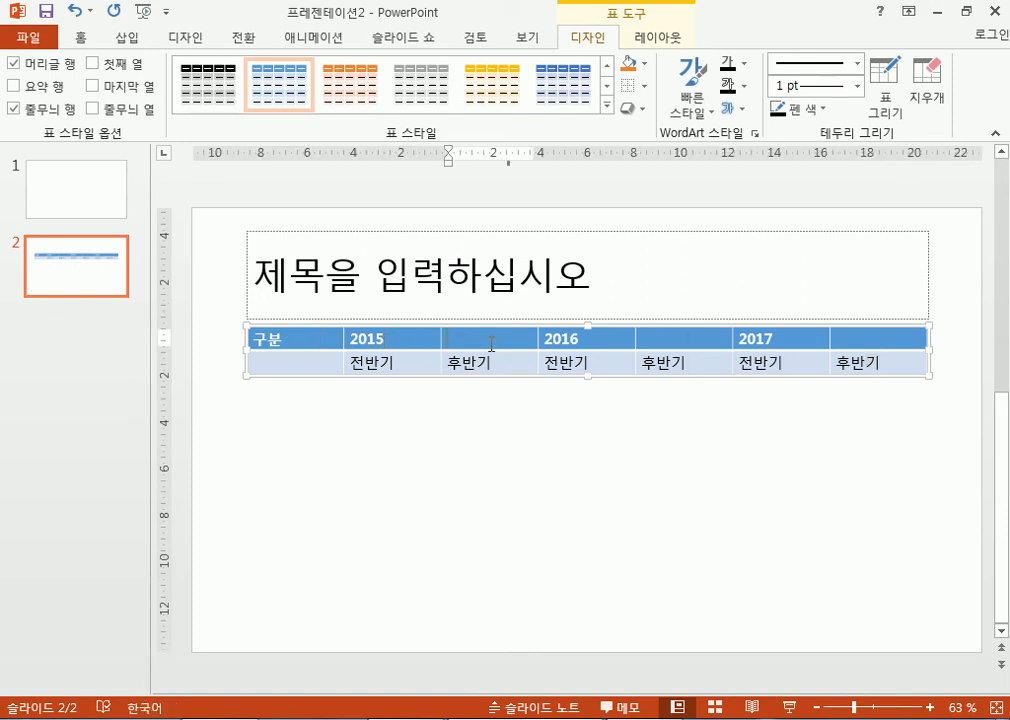
{"action": "left_click", "coordinate": [560, 339]}
{"action": "left_click", "coordinate": [665, 343]}
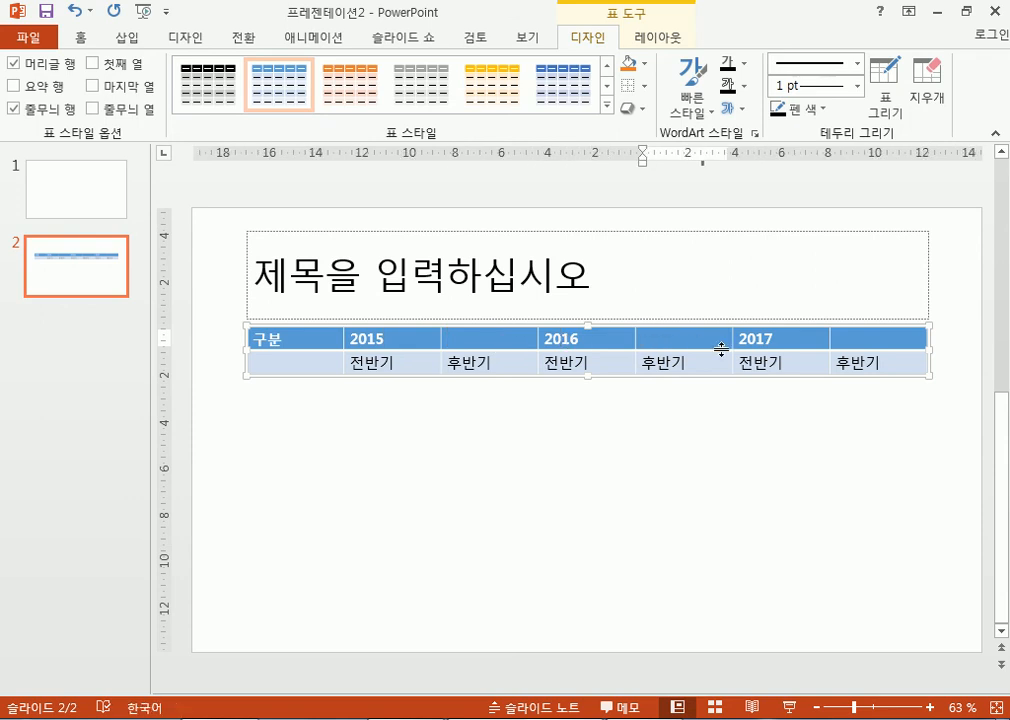
{"action": "key", "text": "Tab"}
{"action": "key", "text": "Tab"}
{"action": "key", "text": "Tab"}
{"action": "key", "text": "Tab"}
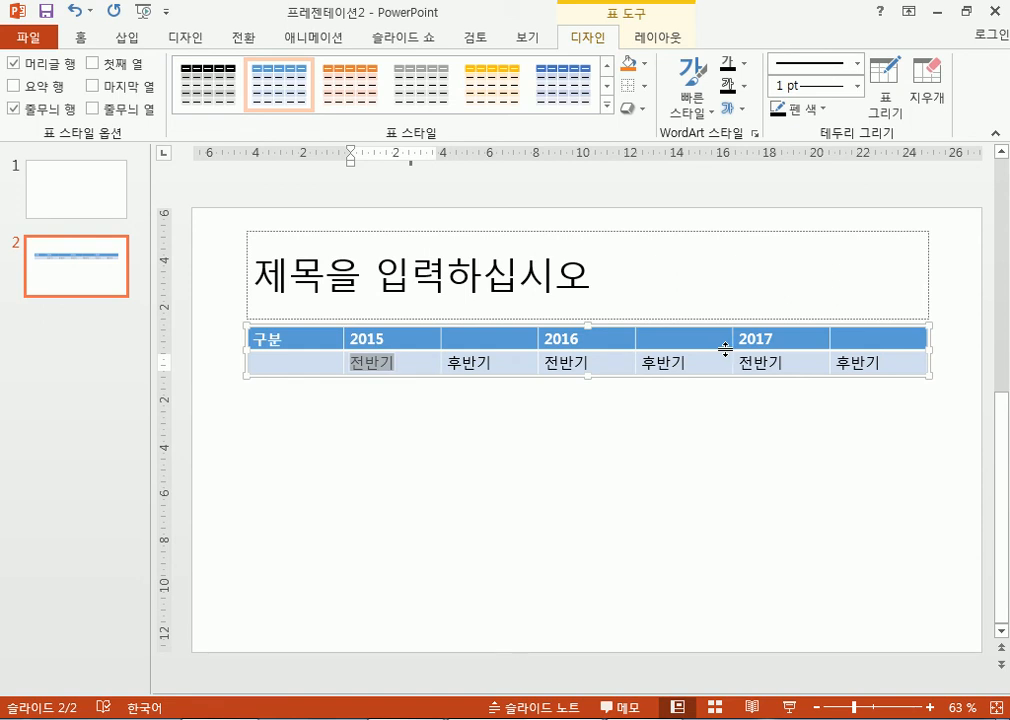
{"action": "left_click", "coordinate": [704, 359]}
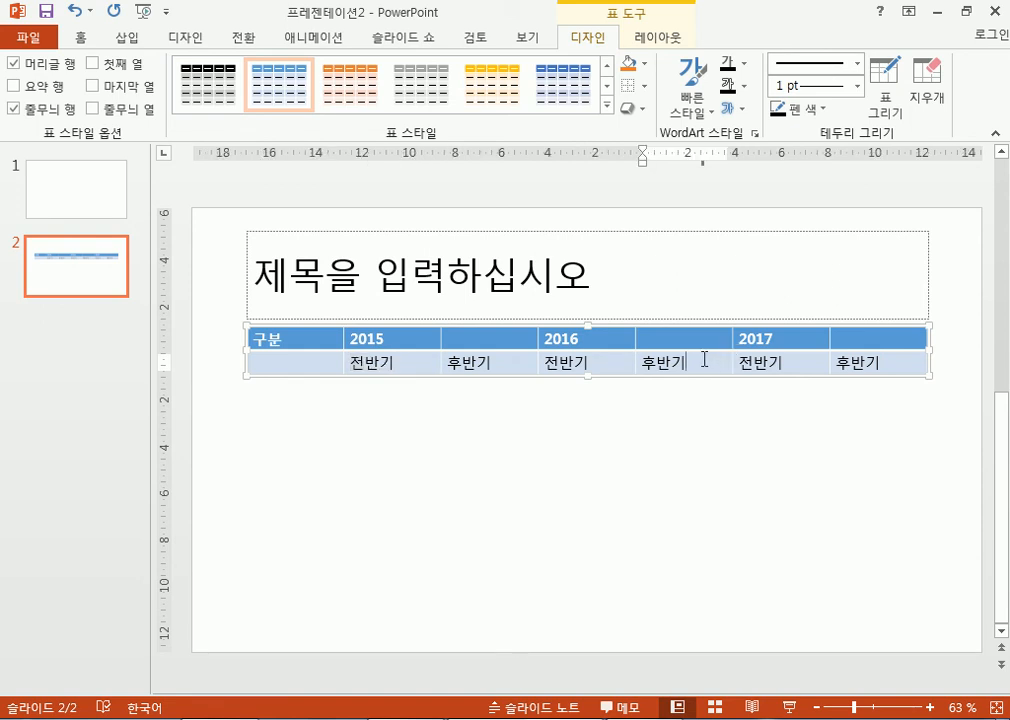
{"action": "left_click", "coordinate": [795, 361]}
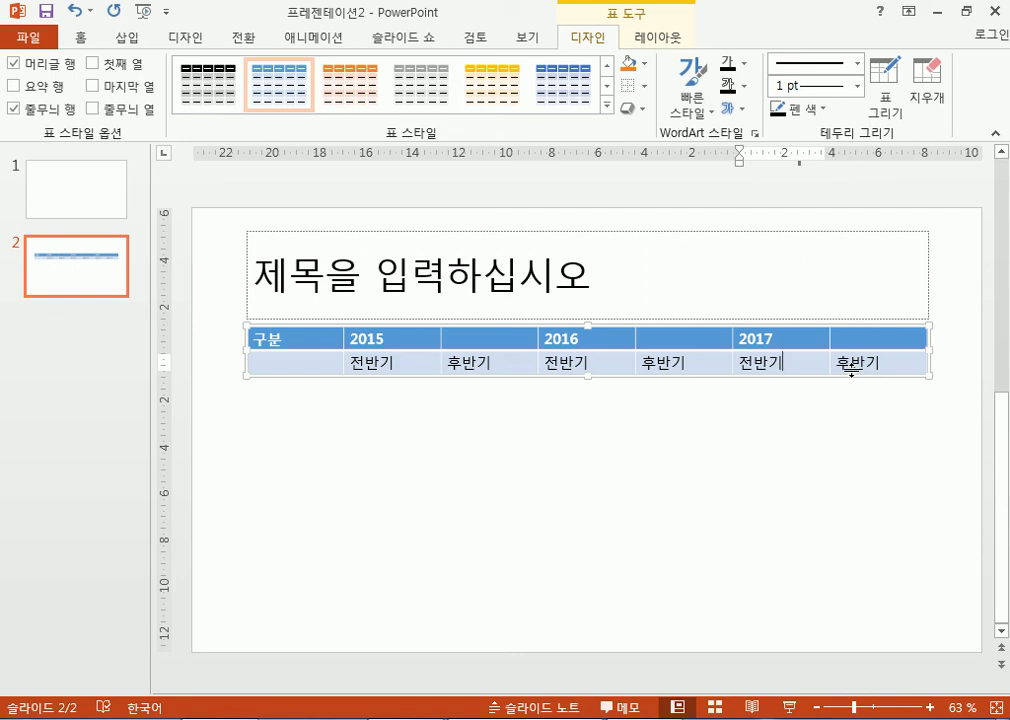
- Add a third row to the table and fill it with 지출, 50, 60, 70, 80, 90 and 100
{"action": "double_click", "coordinate": [851, 368]}
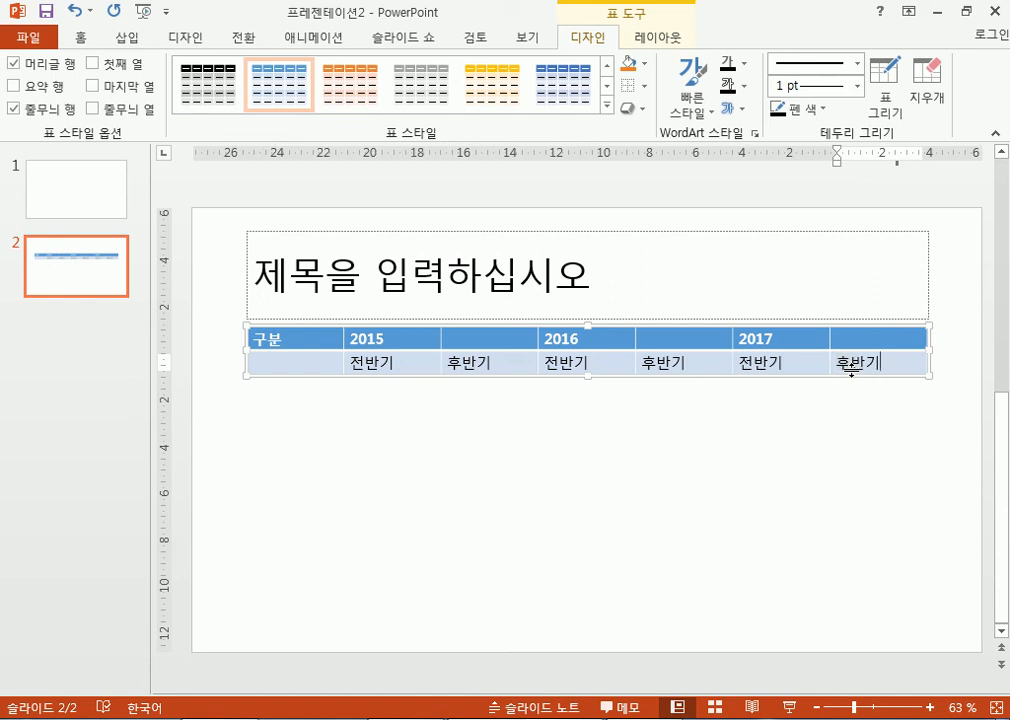
{"action": "key", "text": "Tab"}
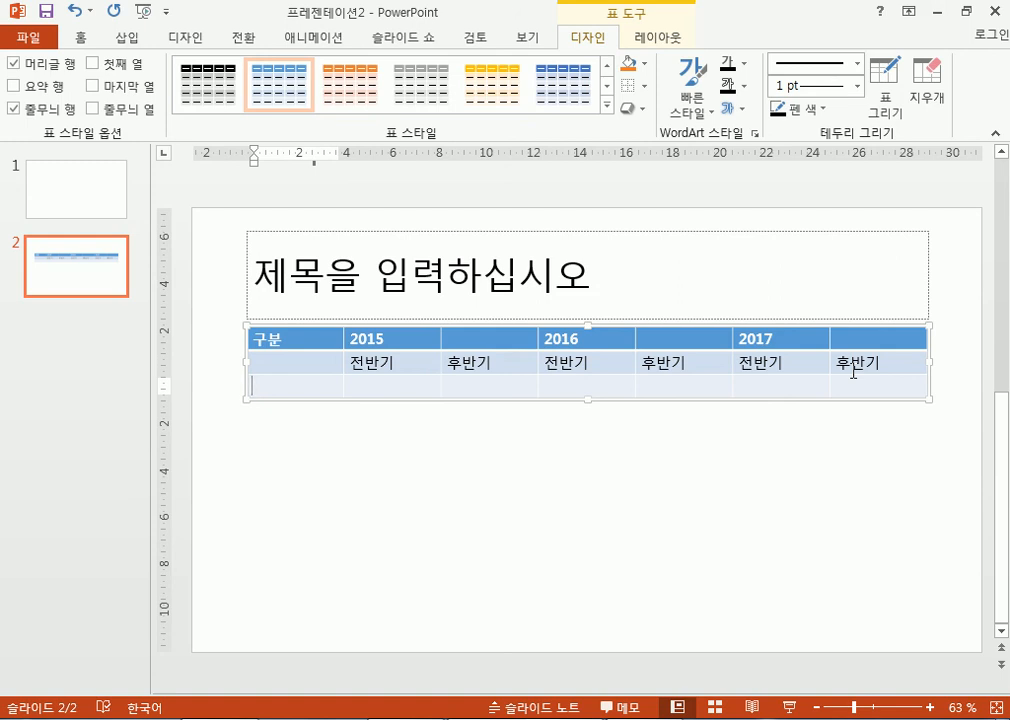
{"action": "type", "text": "지추ㄹ"}
{"action": "key", "text": "Tab"}
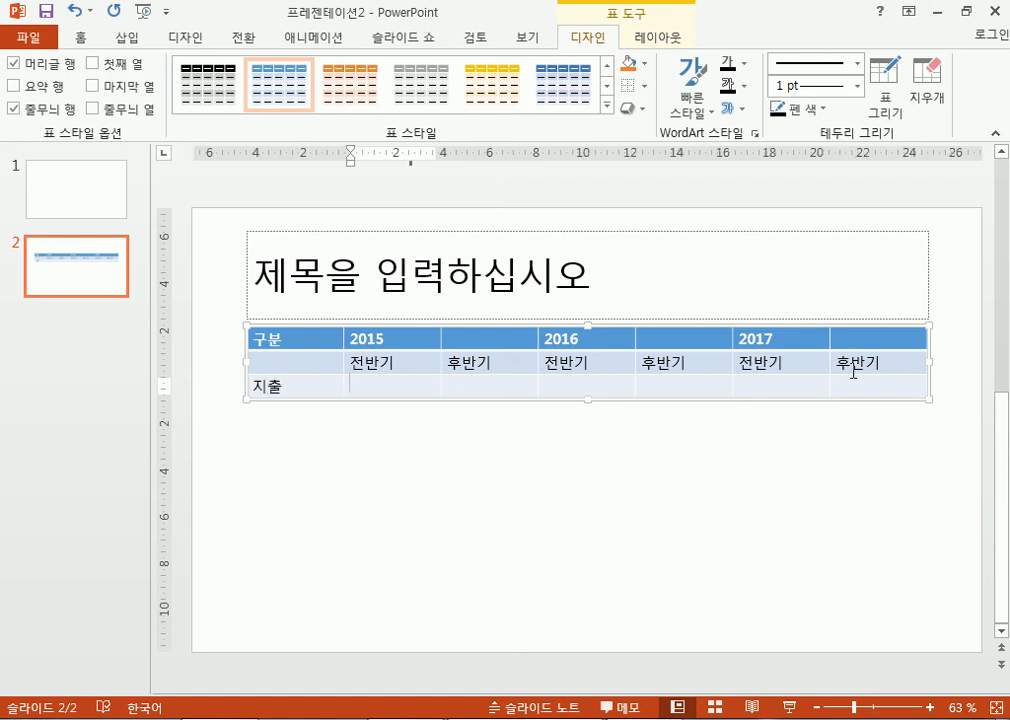
{"action": "type", "text": "50"}
{"action": "key", "text": "Tab"}
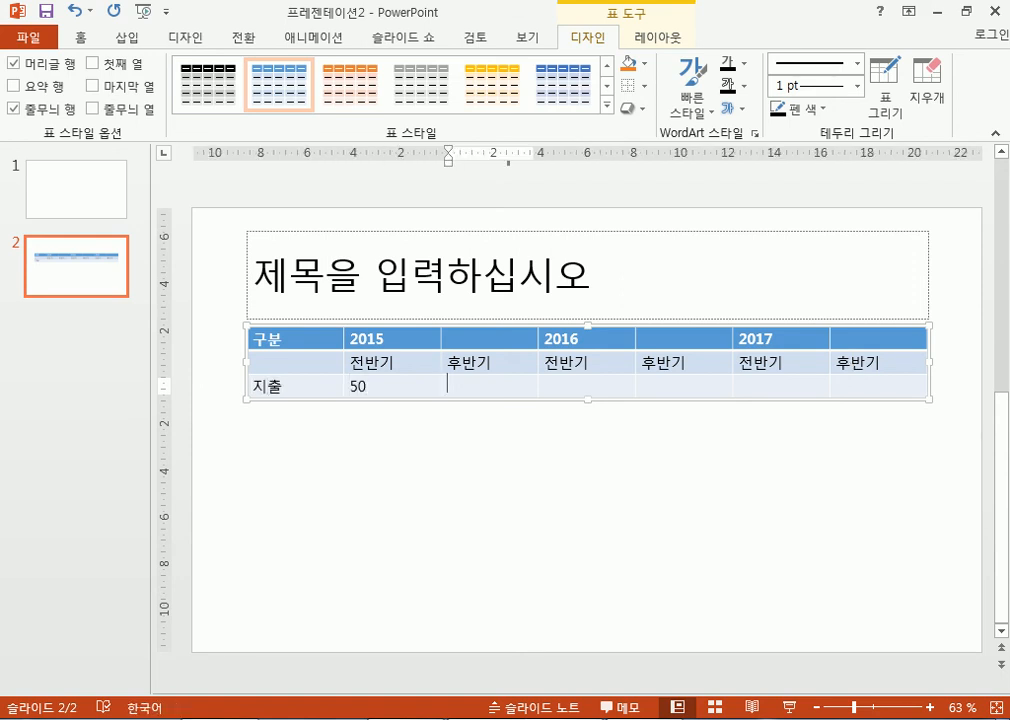
{"action": "type", "text": "60 70"}
{"action": "key", "text": "Tab"}
{"action": "type", "text": "80"}
{"action": "key", "text": "Tab"}
{"action": "type", "text": "90"}
{"action": "key", "text": "Tab"}
{"action": "type", "text": "100"}
- Add a fourth row to the table and fill it with 수입, 100, 150, 200, 250, 300 and 350
{"action": "key", "text": "Tab"}
{"action": "type", "text": "수이ㅂ"}
{"action": "key", "text": "Tab"}
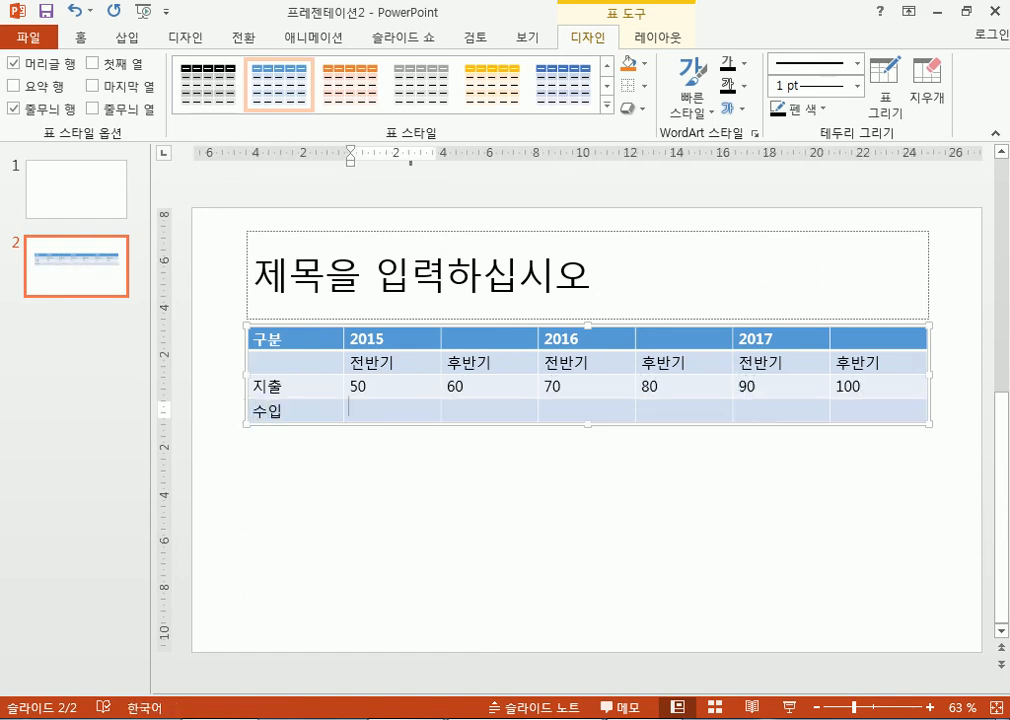
{"action": "key", "text": "Hangul"}
{"action": "type", "text": "100"}
{"action": "key", "text": "Tab"}
{"action": "type", "text": "150"}
{"action": "key", "text": "Tab"}
{"action": "type", "text": "200"}
{"action": "key", "text": "Tab"}
{"action": "type", "text": "250"}
{"action": "key", "text": "Tab"}
{"action": "type", "text": "30"}
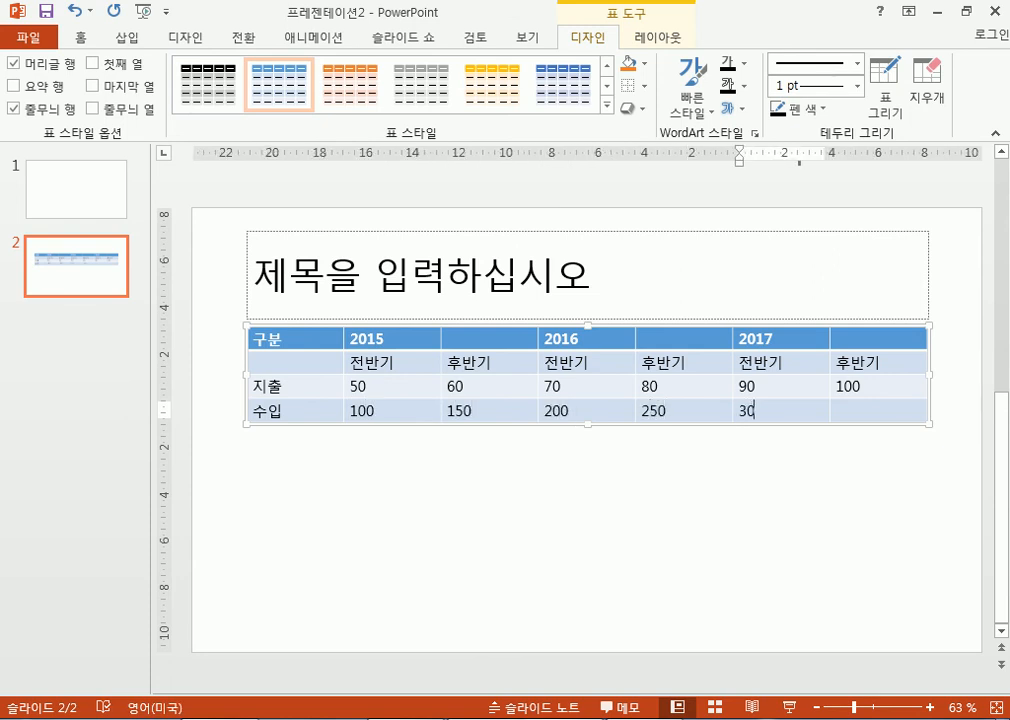
{"action": "type", "text": "0"}
{"action": "key", "text": "Tab"}
{"action": "type", "text": "350"}
- Add a fifth row to the table and fill it with 기타, 15, 20, 25, 27, 30 and 32
{"action": "key", "text": "Tab"}
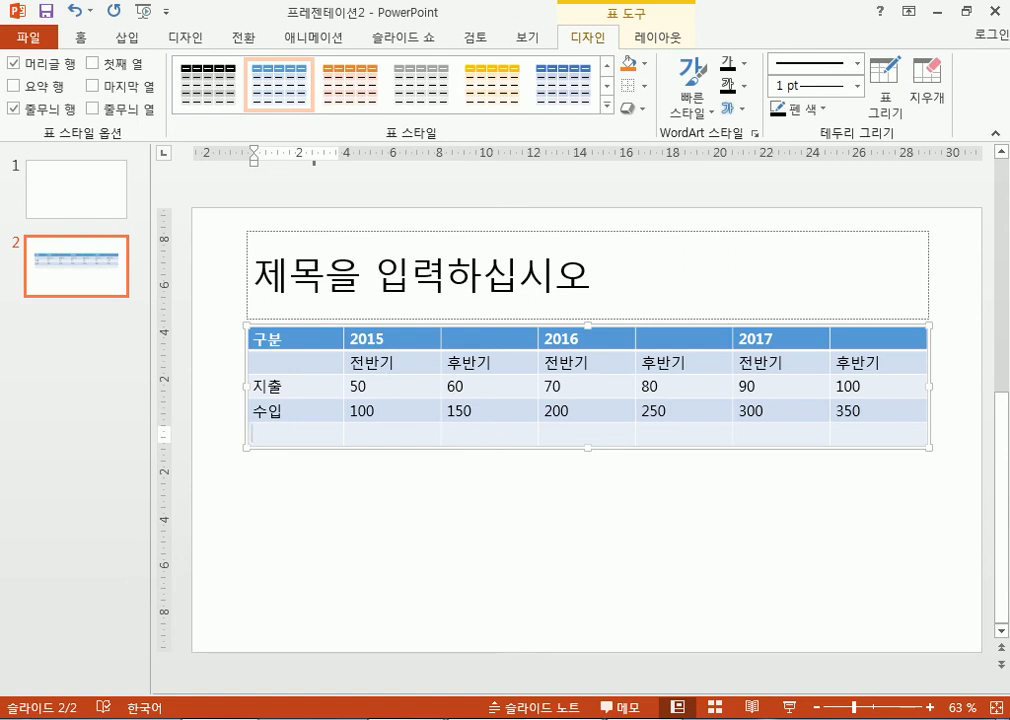
{"action": "type", "text": "기타"}
{"action": "key", "text": "Tab"}
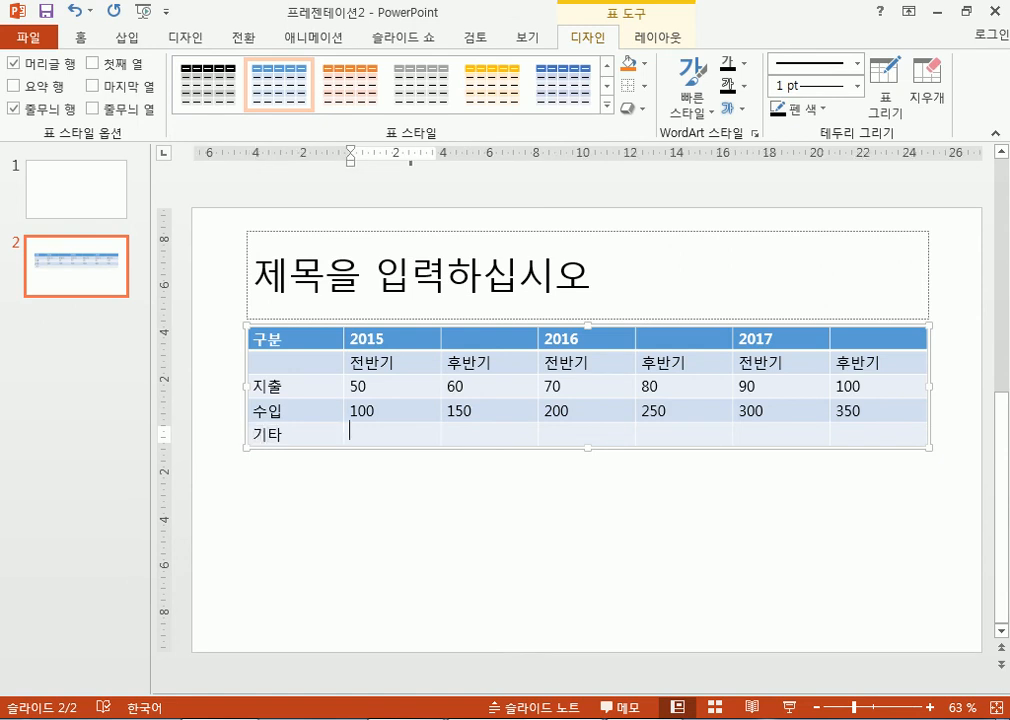
{"action": "type", "text": "15"}
{"action": "key", "text": "Tab"}
{"action": "type", "text": "20"}
{"action": "key", "text": "Tab"}
{"action": "type", "text": "25"}
{"action": "key", "text": "Tab"}
{"action": "type", "text": "27"}
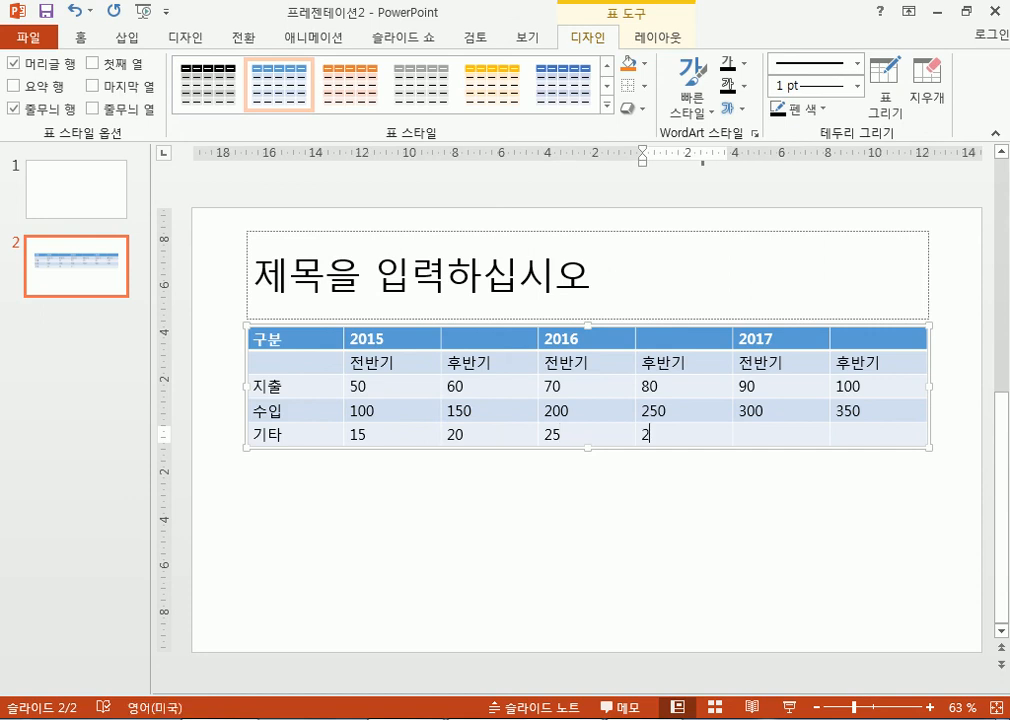
{"action": "key", "text": "Tab"}
{"action": "type", "text": "30"}
{"action": "key", "text": "Tab"}
{"action": "type", "text": "32"}
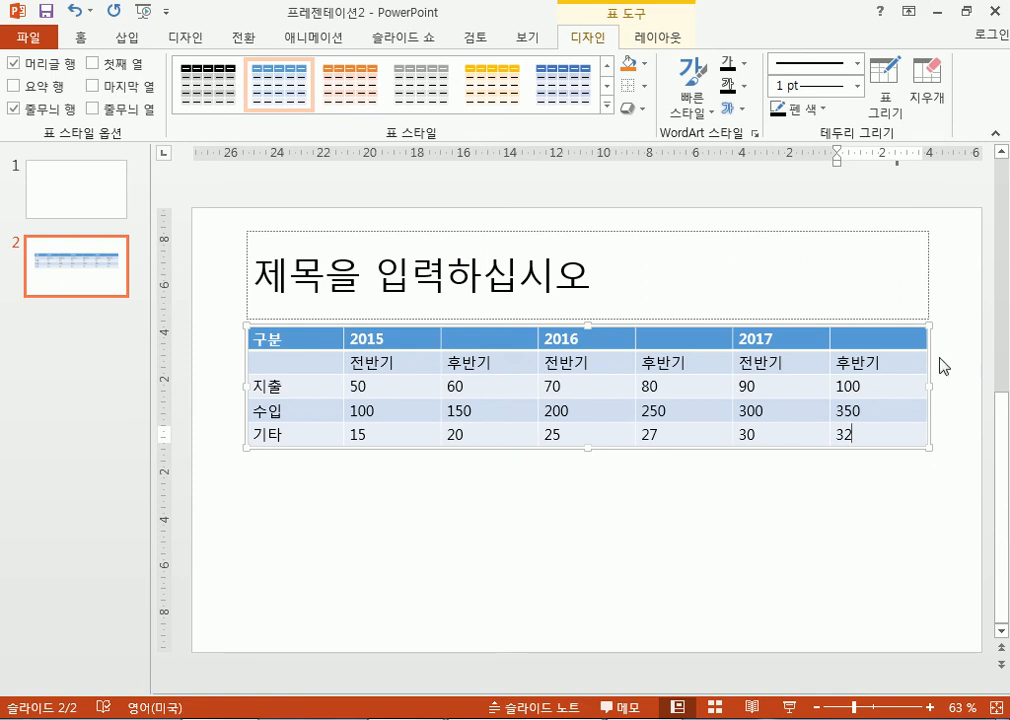
{"action": "mouse_move", "coordinate": [300, 340]}
{"action": "left_mouse_down"}
{"action": "mouse_move", "coordinate": [300, 361]}
{"action": "mouse_move", "coordinate": [311, 346]}
{"action": "mouse_move", "coordinate": [306, 356]}
{"action": "left_mouse_up"}
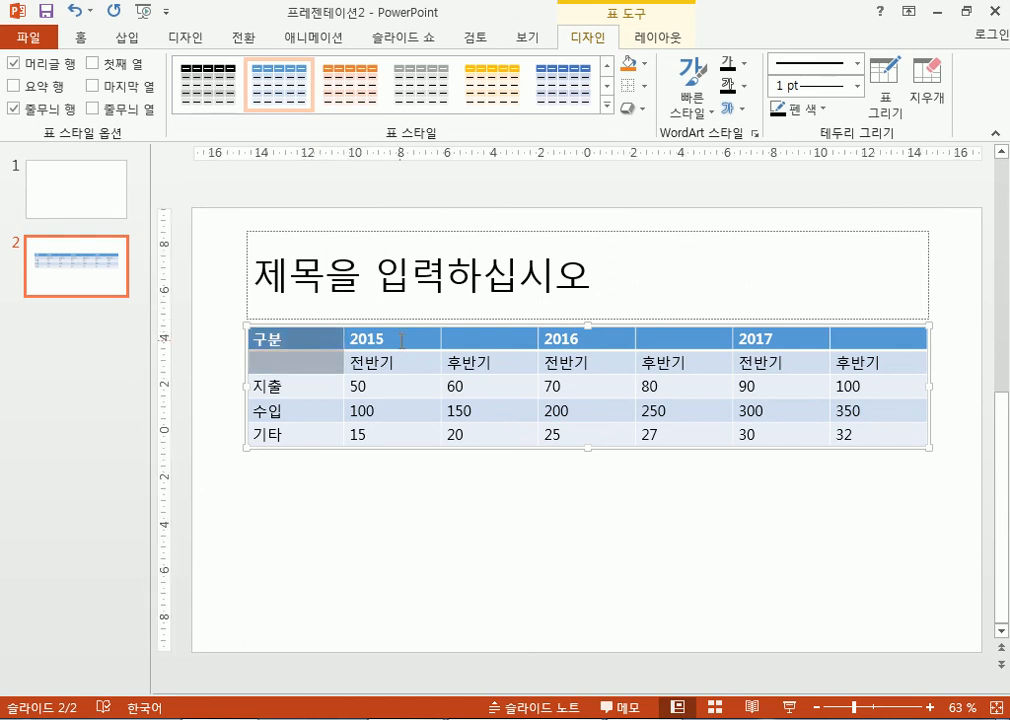
{"action": "left_click", "coordinate": [410, 357]}
{"action": "left_click", "coordinate": [489, 361]}
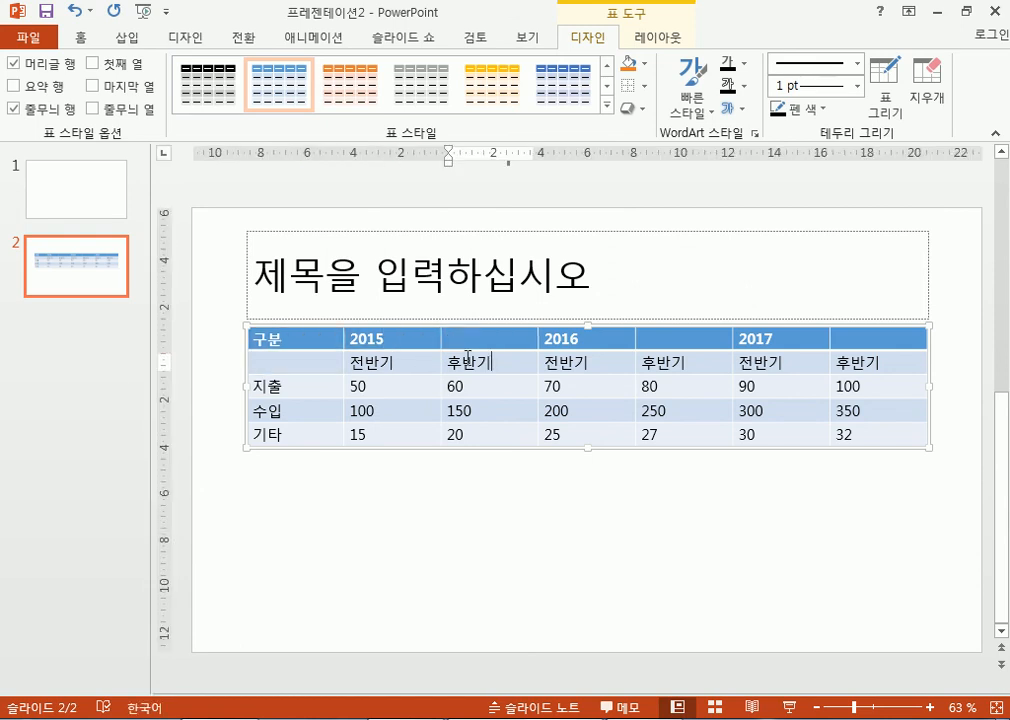
{"action": "left_click_drag", "start_coordinate": [412, 342], "coordinate": [480, 340]}
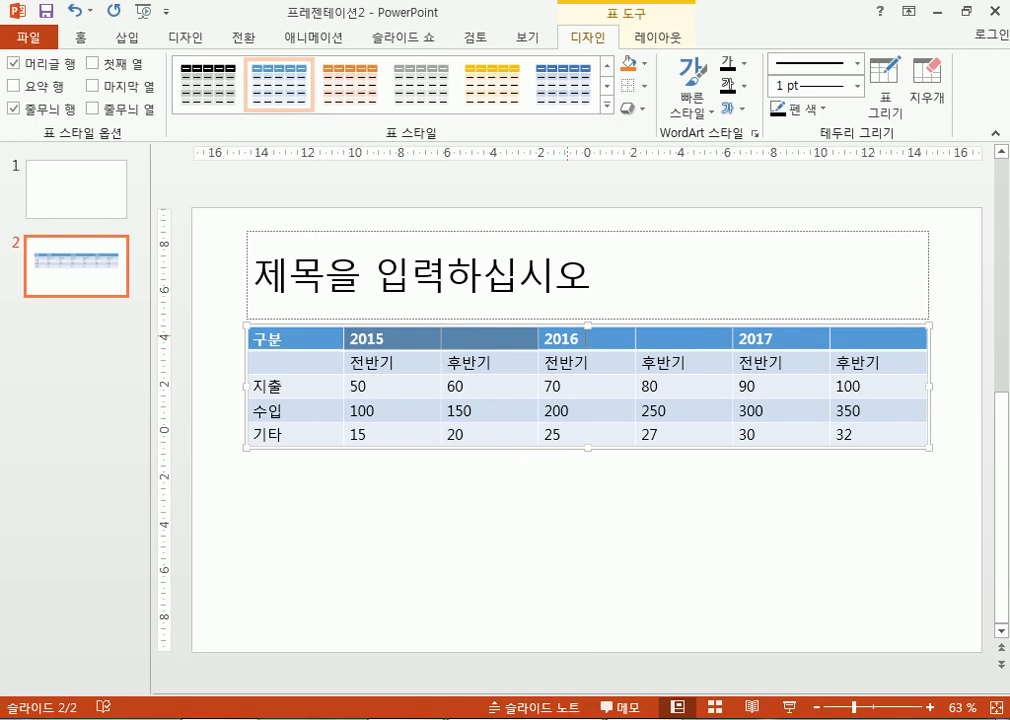
{"action": "left_click", "coordinate": [616, 363]}
{"action": "left_click", "coordinate": [681, 364]}
{"action": "left_click_drag", "start_coordinate": [601, 342], "coordinate": [660, 338]}
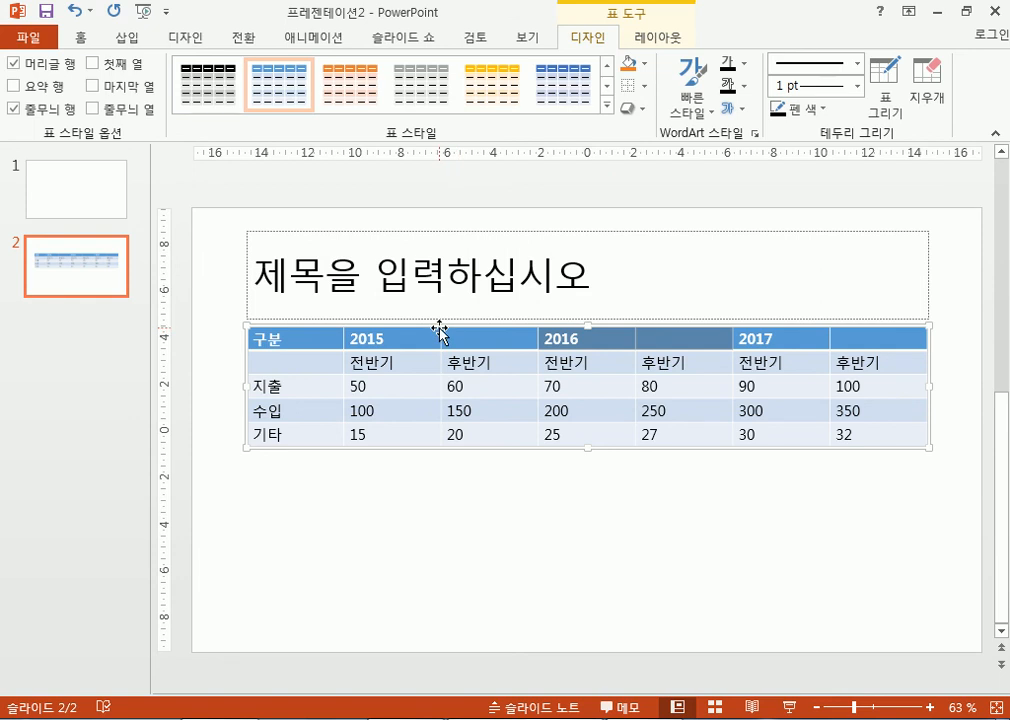
{"action": "left_click", "coordinate": [546, 492]}
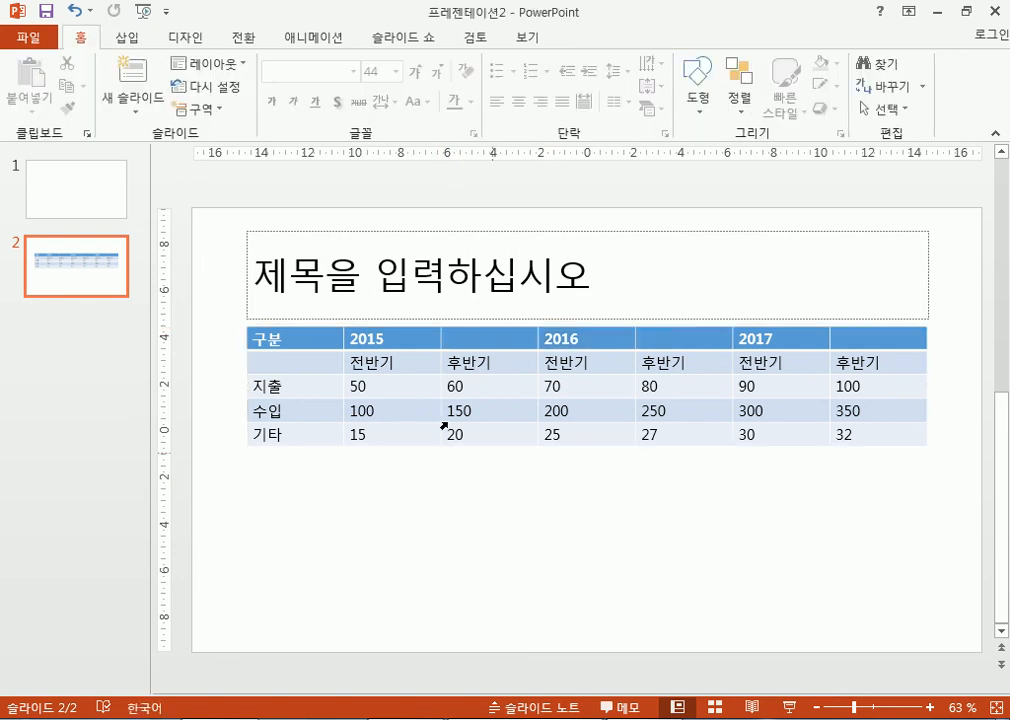
{"action": "left_click", "coordinate": [390, 340]}
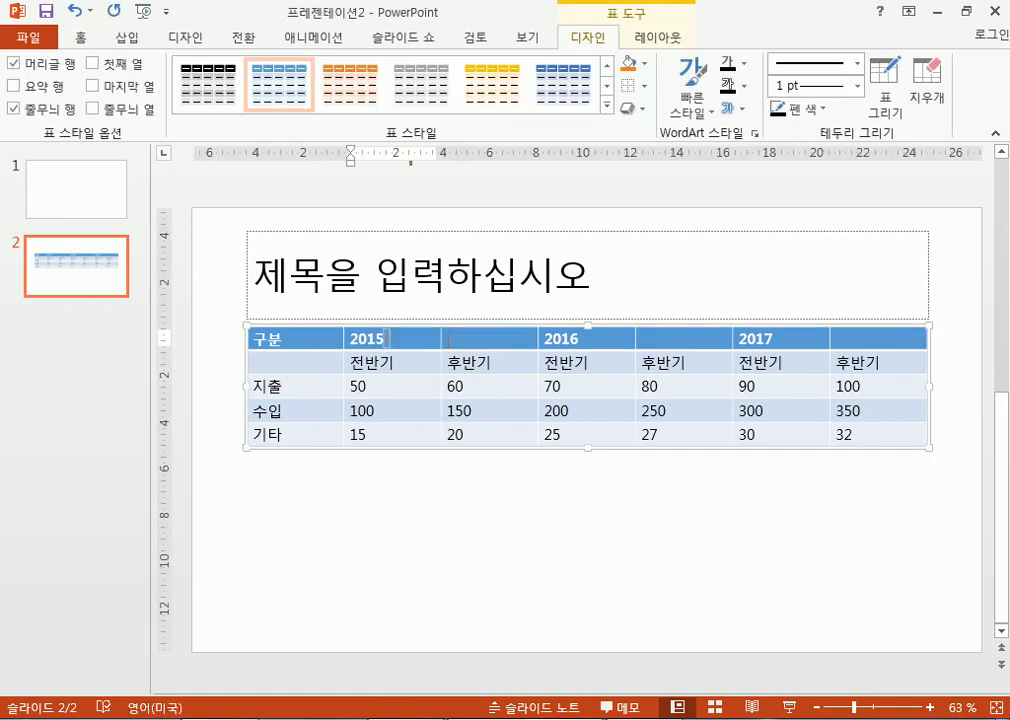
{"action": "left_click", "coordinate": [449, 341], "text": "shift"}
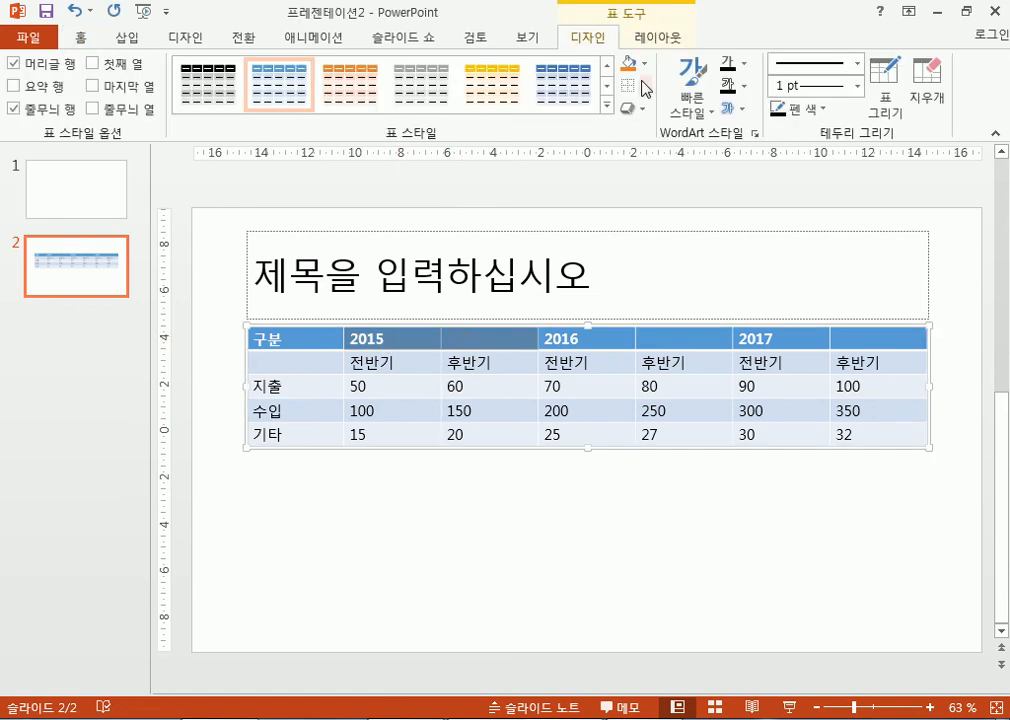
{"action": "left_click", "coordinate": [575, 535]}
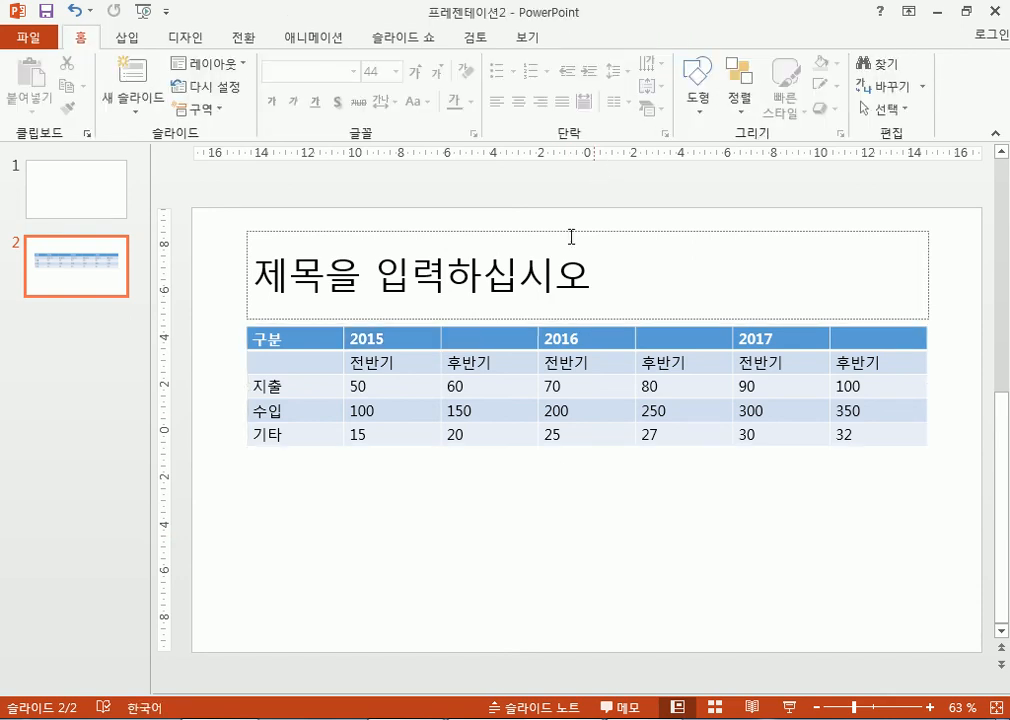
- Merge the 2015 and 2016 header cells each with the empty header cell beside them
{"action": "left_click", "coordinate": [384, 338]}
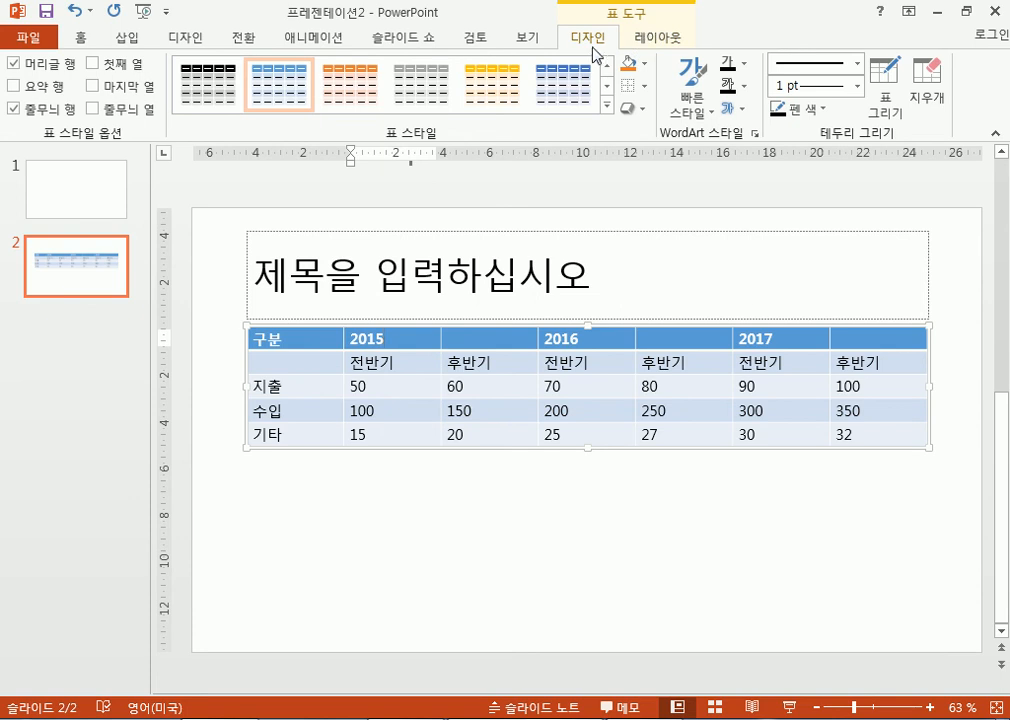
{"action": "left_click", "coordinate": [650, 38]}
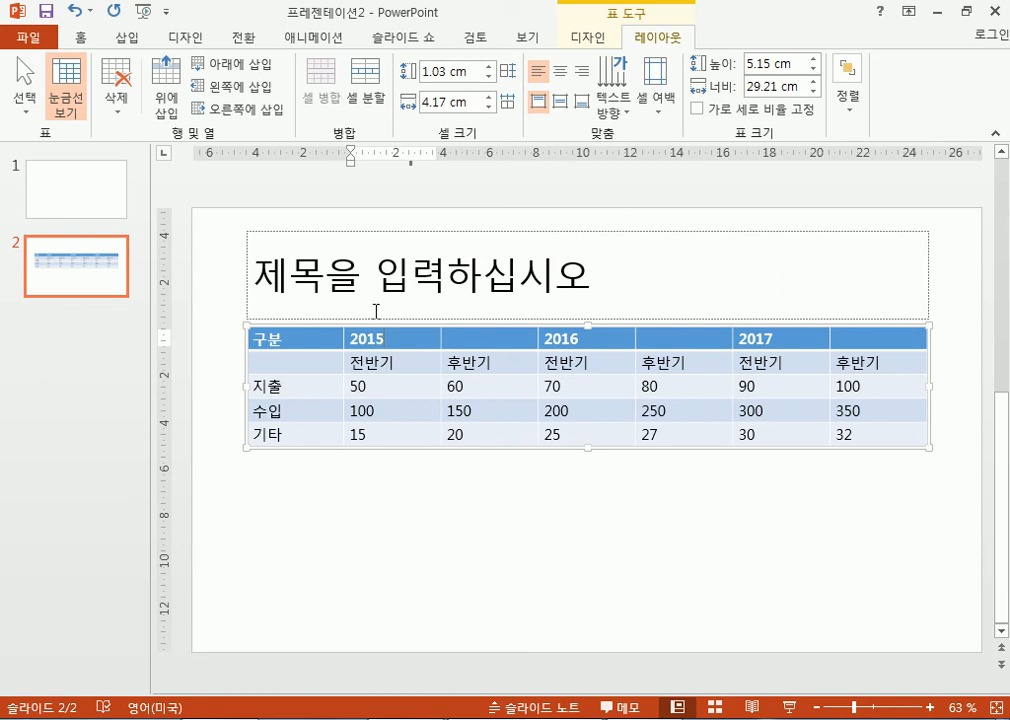
{"action": "left_click_drag", "start_coordinate": [386, 340], "coordinate": [470, 340]}
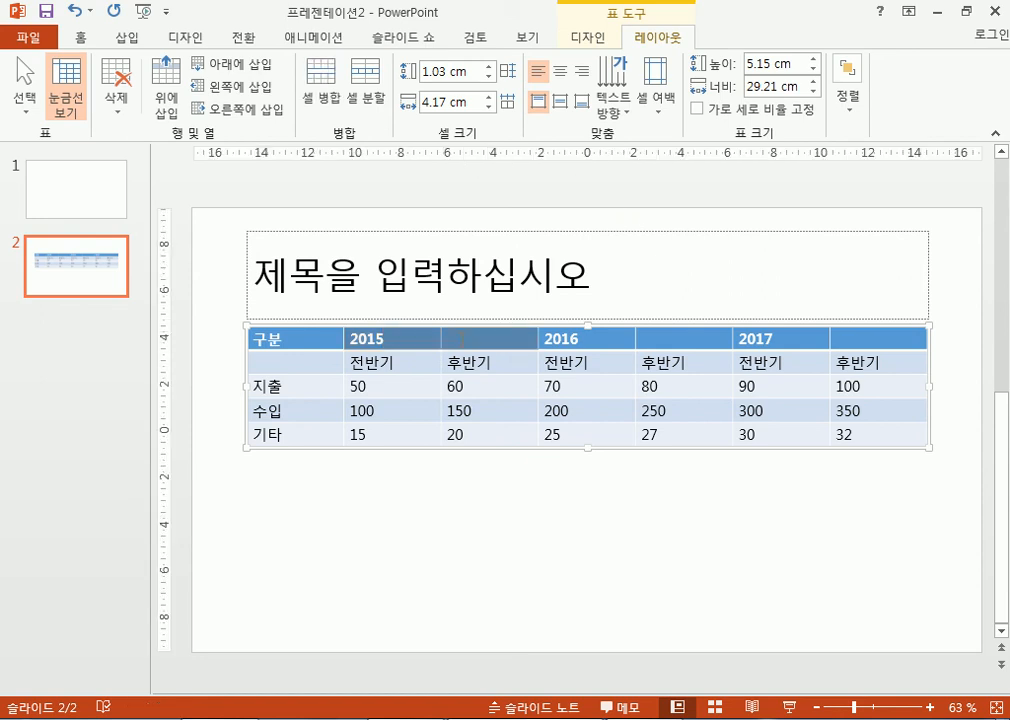
{"action": "left_click", "coordinate": [326, 97]}
{"action": "left_click_drag", "start_coordinate": [550, 340], "coordinate": [660, 336]}
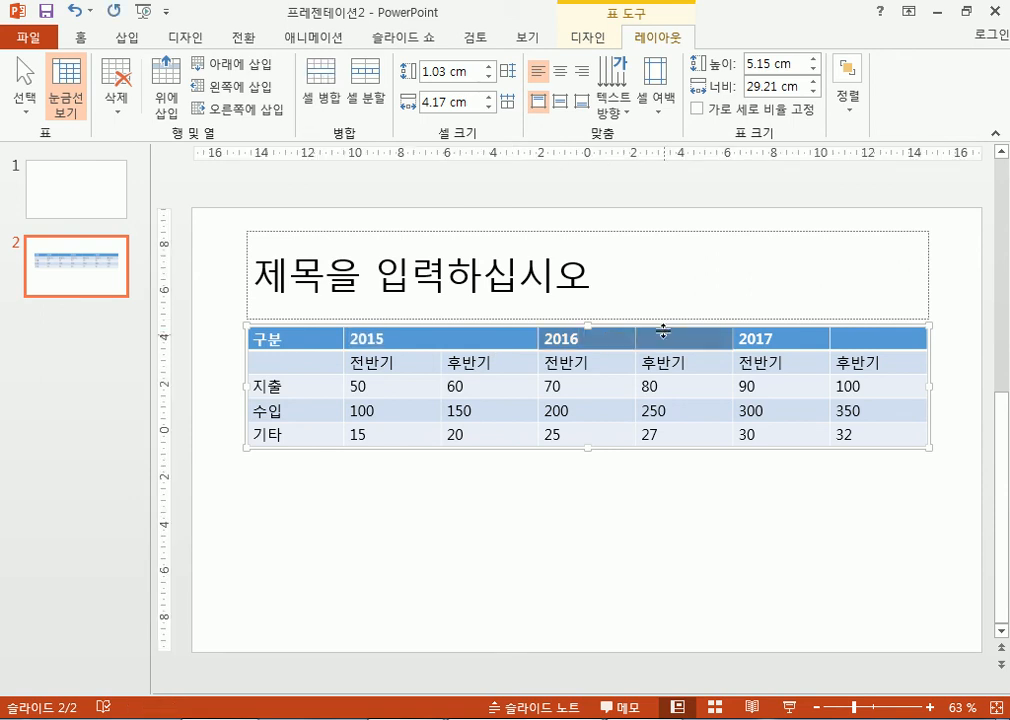
{"action": "left_click", "coordinate": [326, 97]}
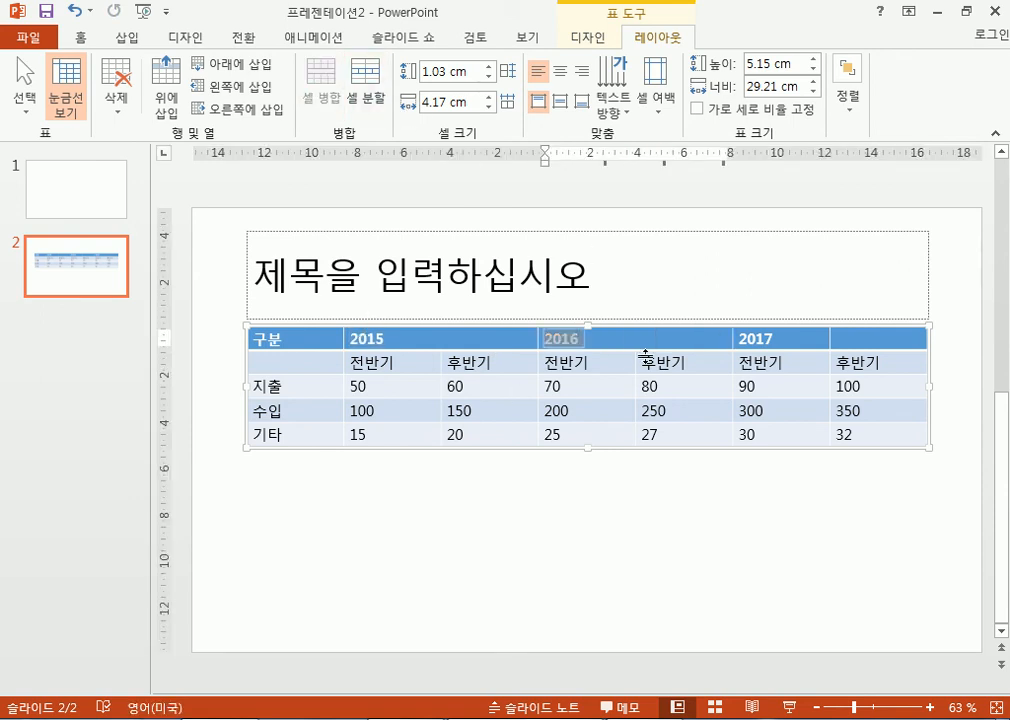
- Merge the 2017 header cell with the empty cell beside it, and the 구분 cell with the empty cell below it
{"action": "left_click", "coordinate": [782, 338]}
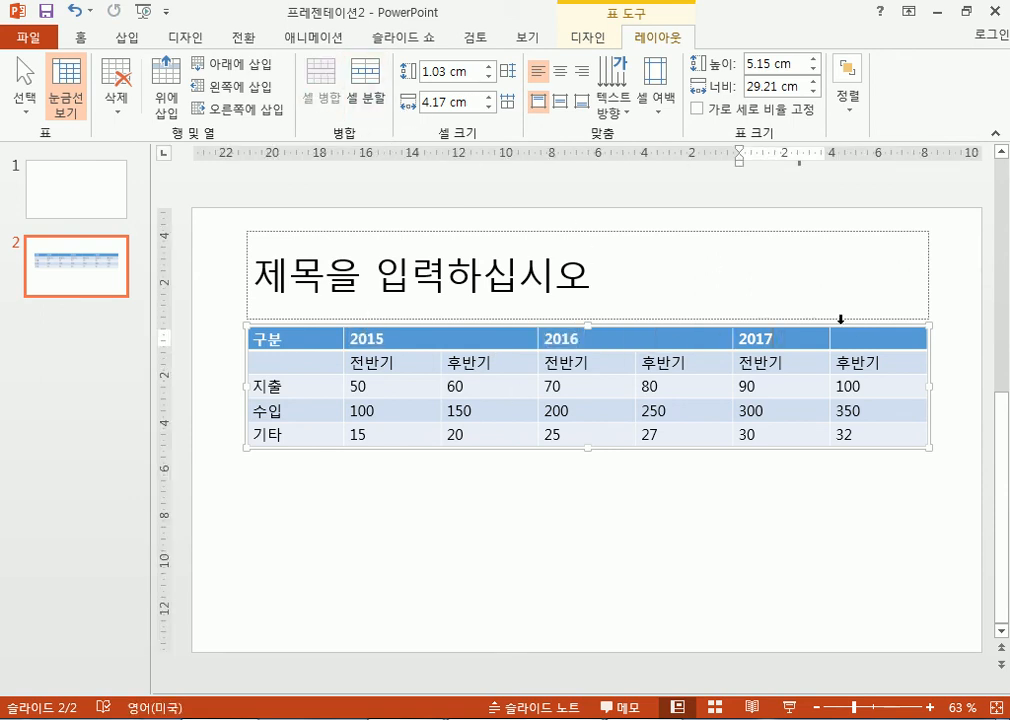
{"action": "left_click_drag", "start_coordinate": [801, 346], "coordinate": [880, 338]}
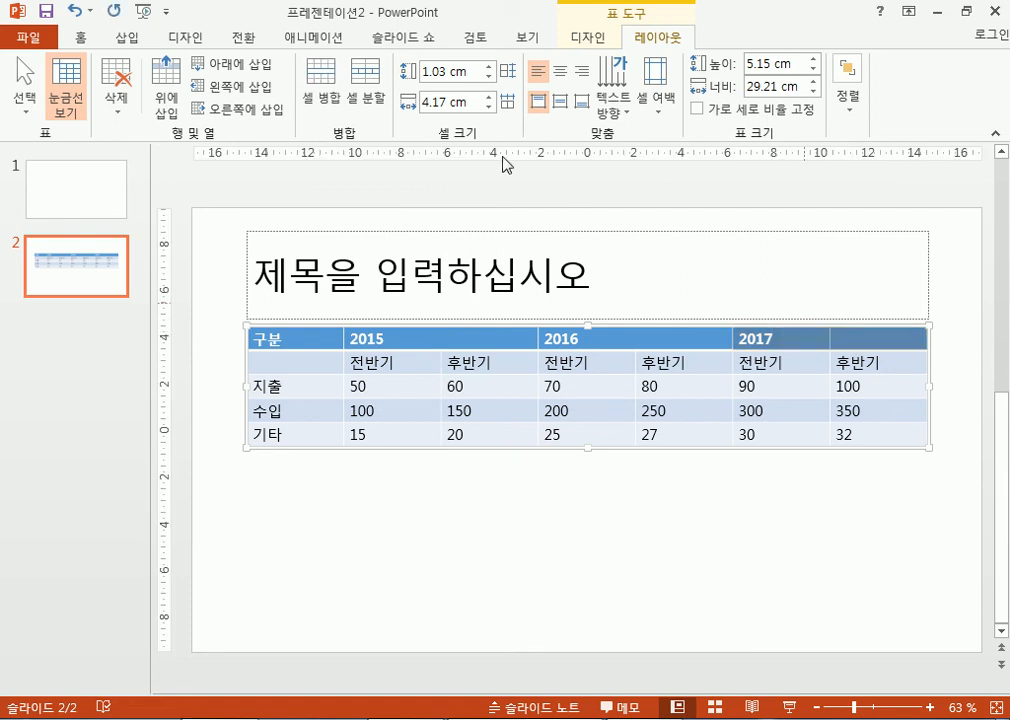
{"action": "left_click", "coordinate": [325, 87]}
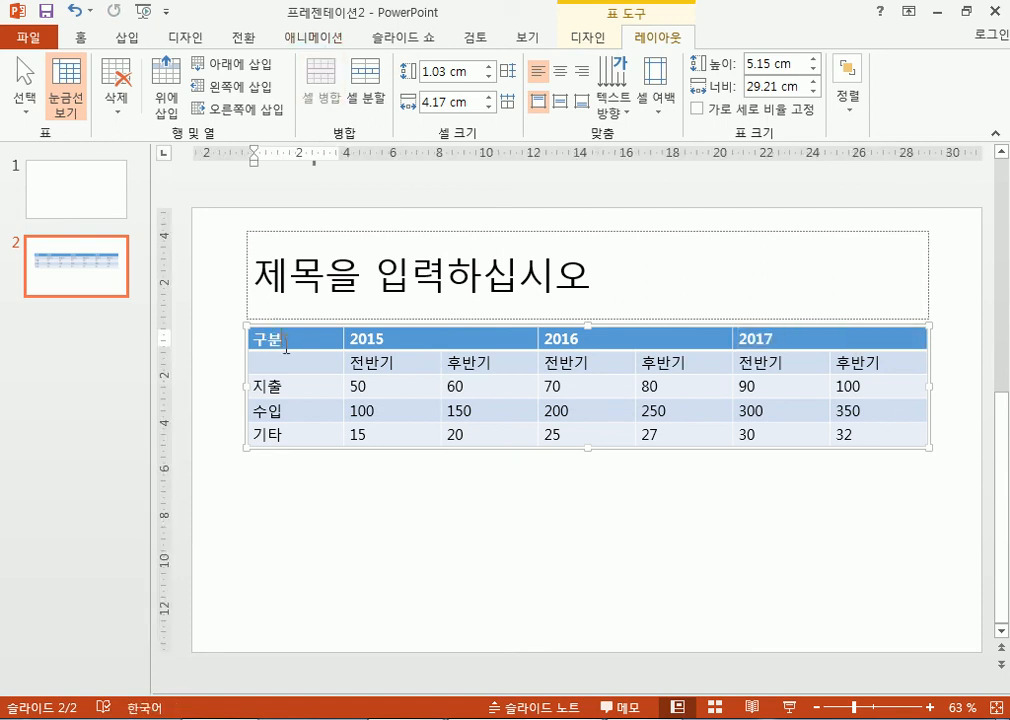
{"action": "left_click_drag", "start_coordinate": [286, 343], "coordinate": [287, 355]}
{"action": "left_click", "coordinate": [322, 86]}
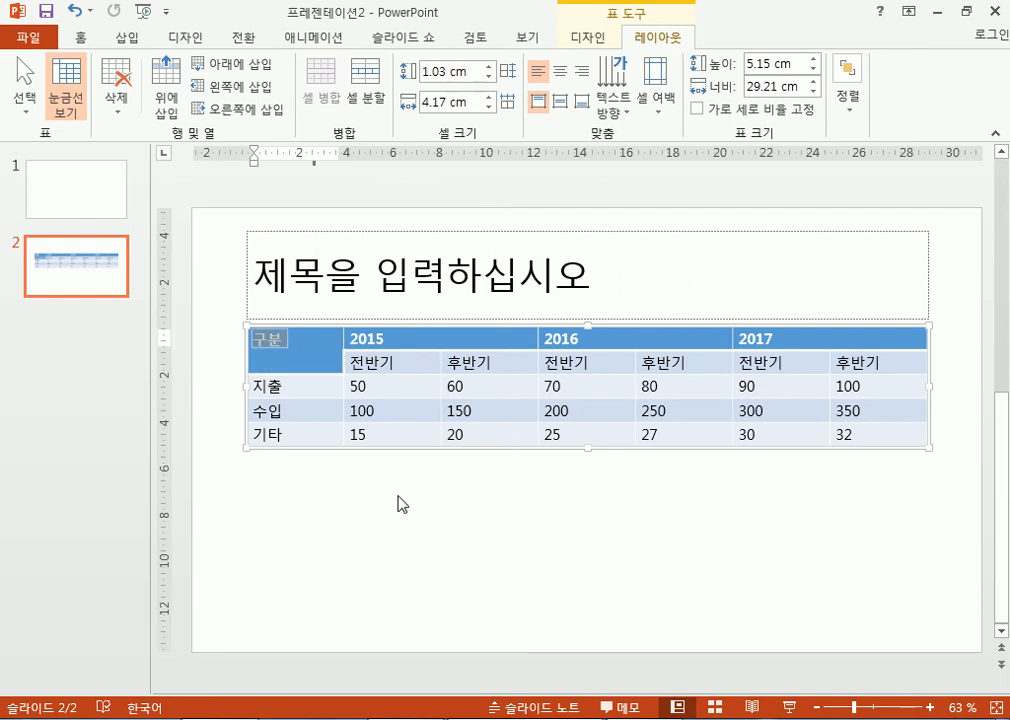
- Centre the text of all table cells vertically and horizontally
{"action": "mouse_move", "coordinate": [295, 347]}
{"action": "left_mouse_down"}
{"action": "mouse_move", "coordinate": [748, 440]}
{"action": "mouse_move", "coordinate": [848, 449]}
{"action": "left_mouse_up"}
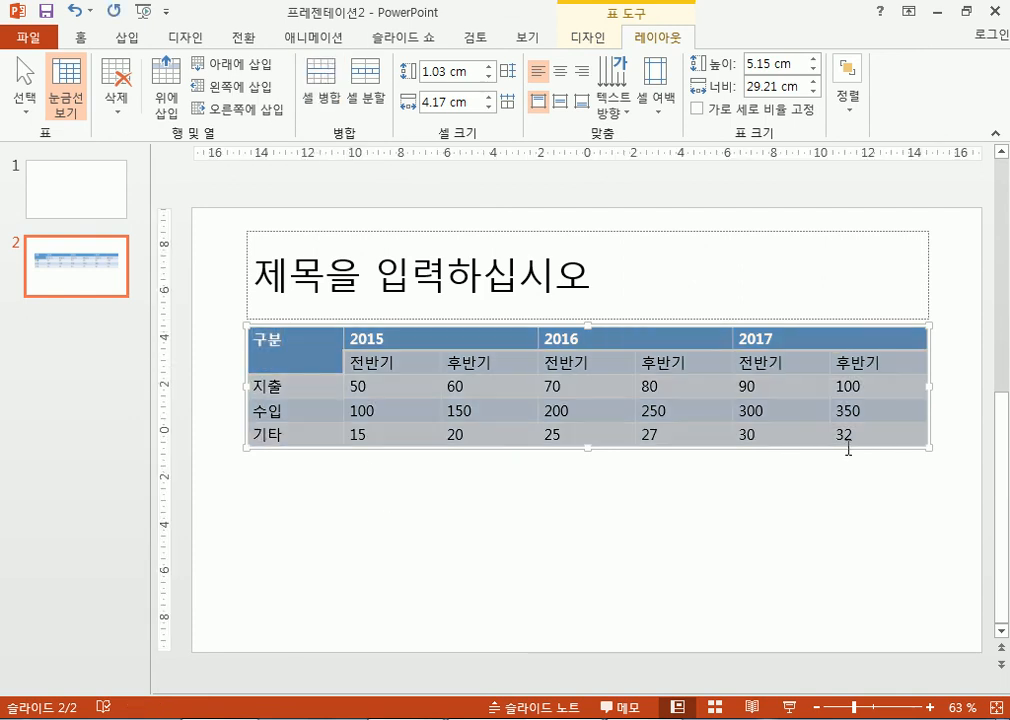
{"action": "left_click", "coordinate": [559, 101]}
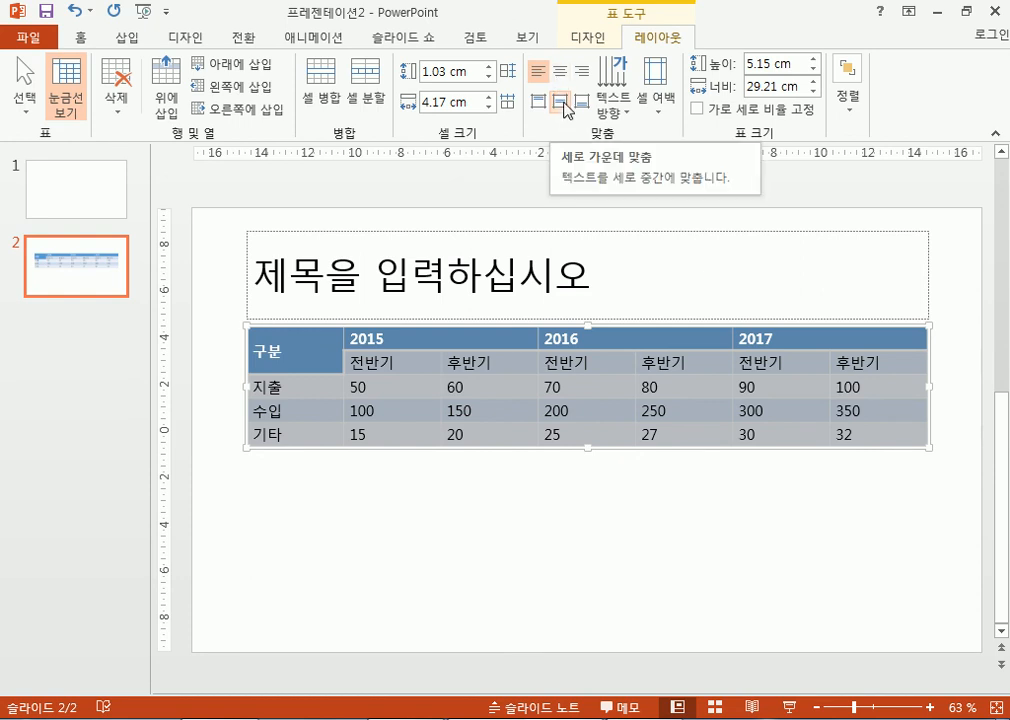
{"action": "left_click", "coordinate": [561, 72]}
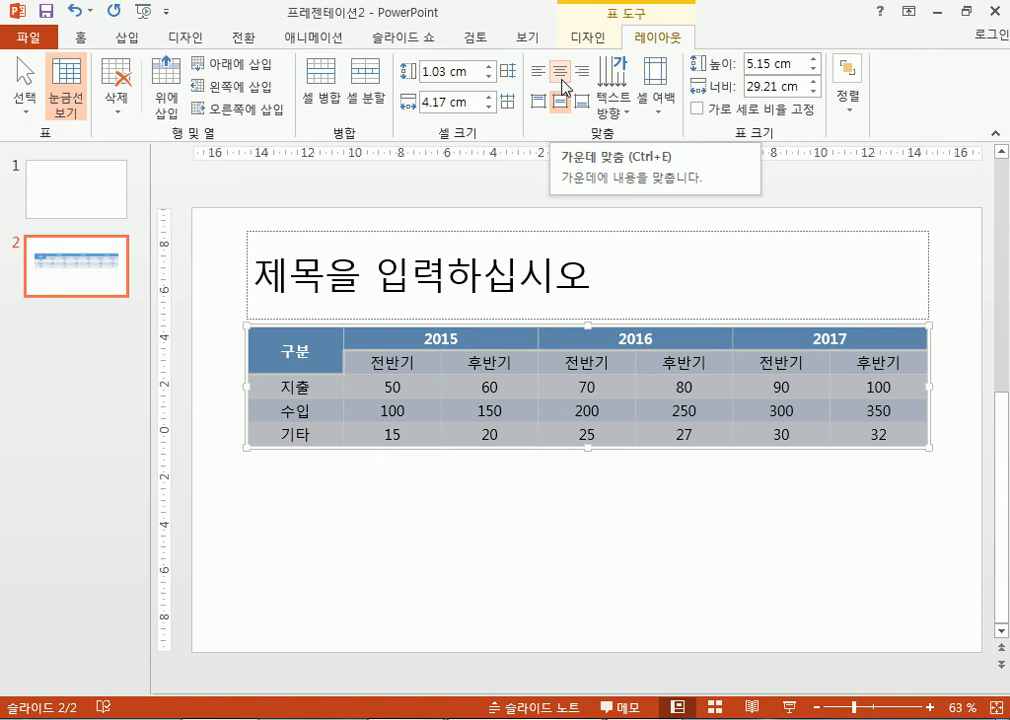
- Try left, right, top and bottom alignment on the table text, returning it to centred both horizontally and vertically
{"action": "left_click", "coordinate": [538, 72]}
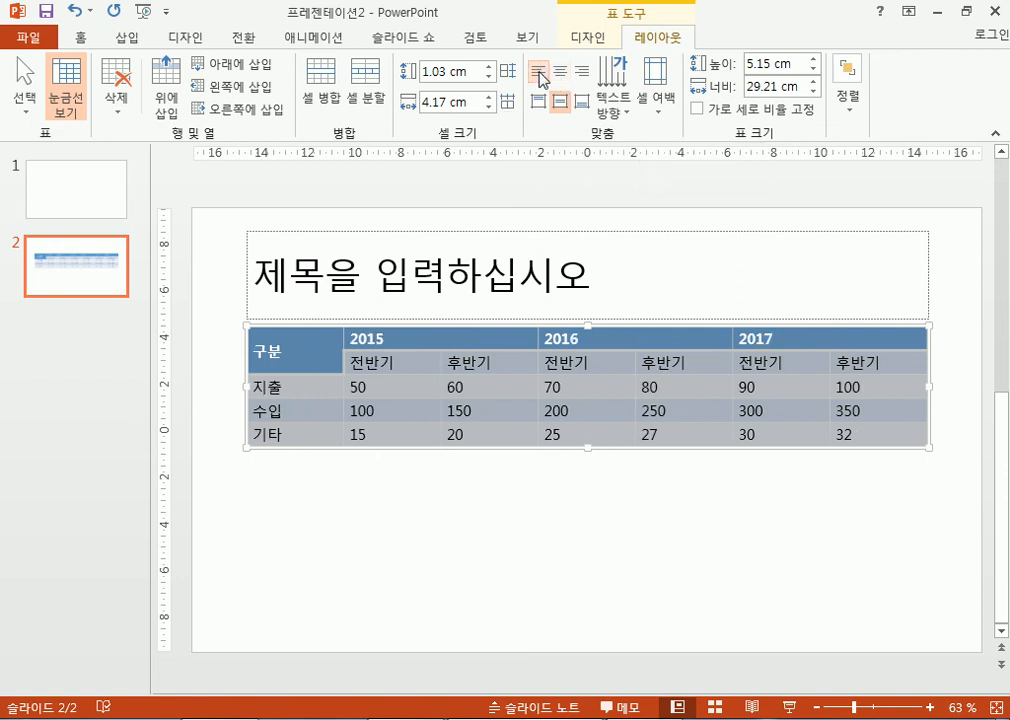
{"action": "left_click", "coordinate": [560, 72]}
{"action": "left_click", "coordinate": [582, 72]}
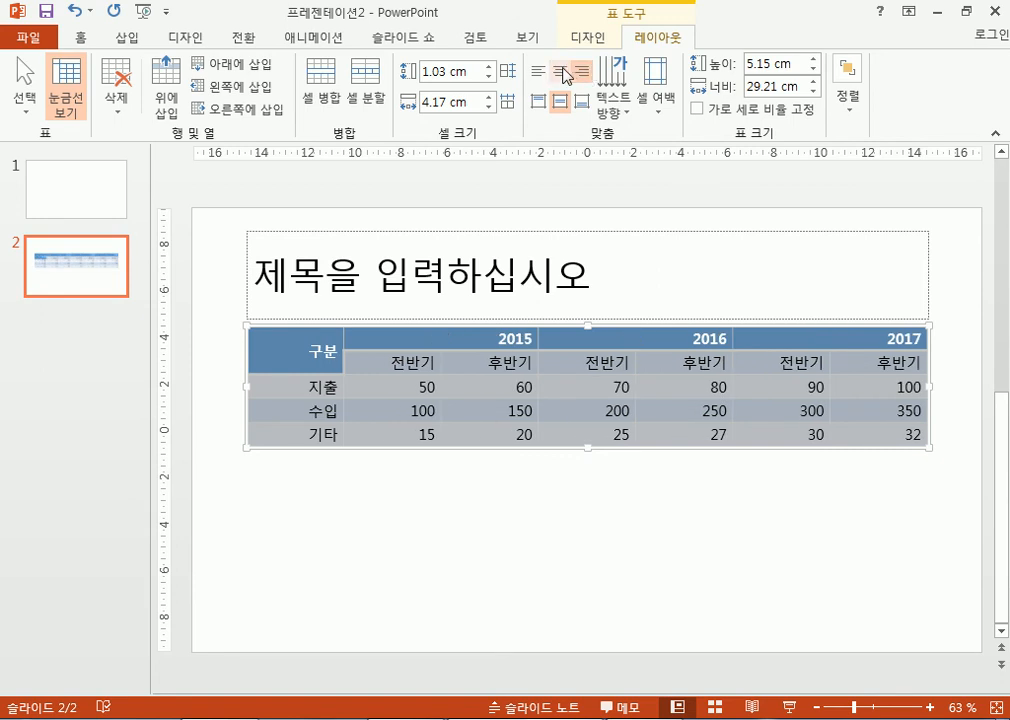
{"action": "key", "text": "ctrl+e"}
{"action": "left_click", "coordinate": [538, 101]}
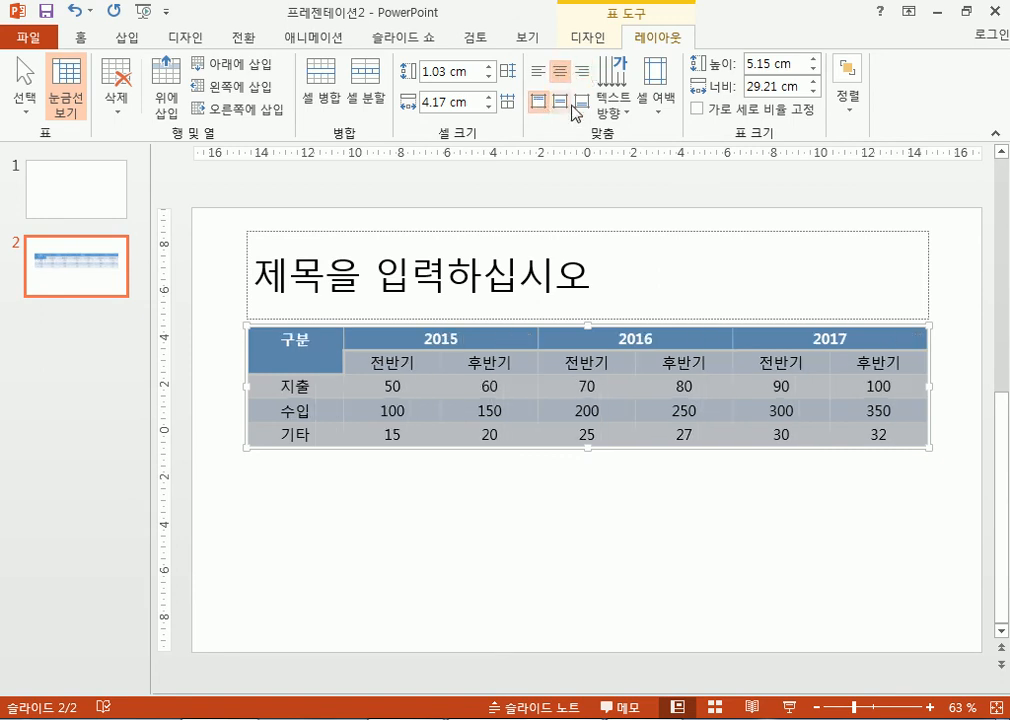
{"action": "left_click", "coordinate": [584, 102]}
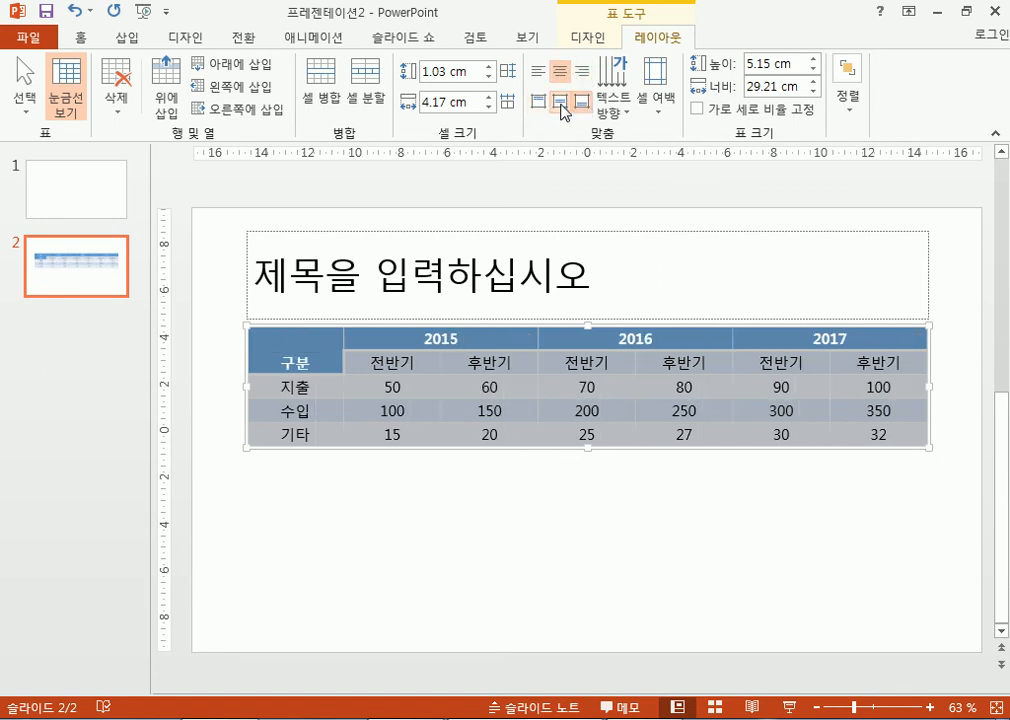
{"action": "left_click", "coordinate": [562, 104]}
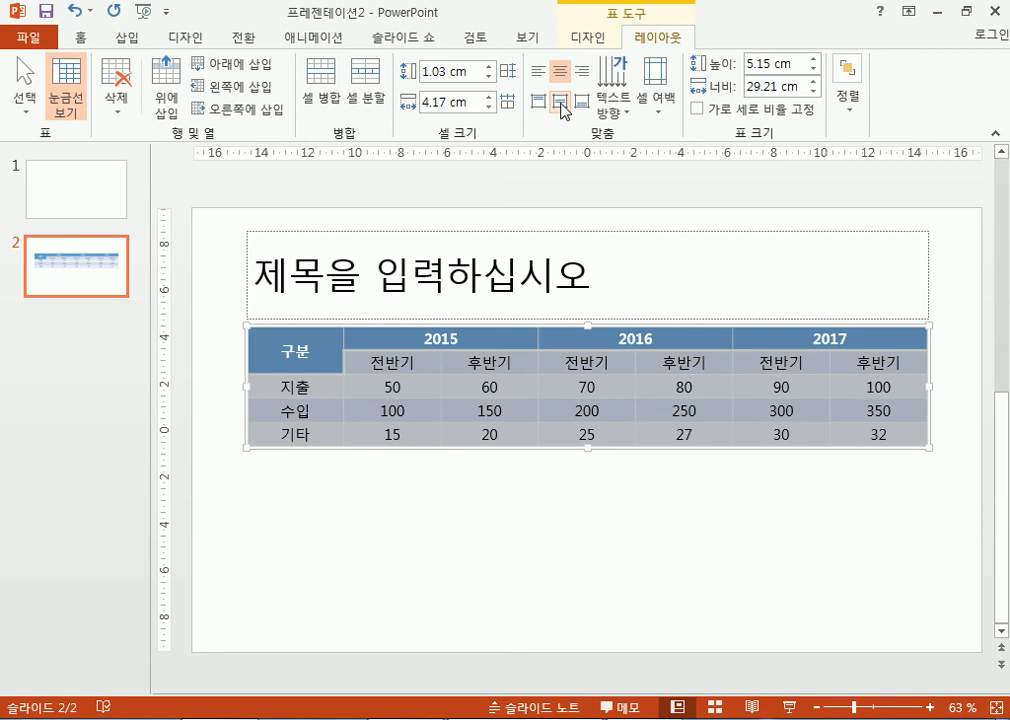
- Try the dark blue, gold and grey table styles and go back to the light blue one
{"action": "left_click", "coordinate": [590, 38]}
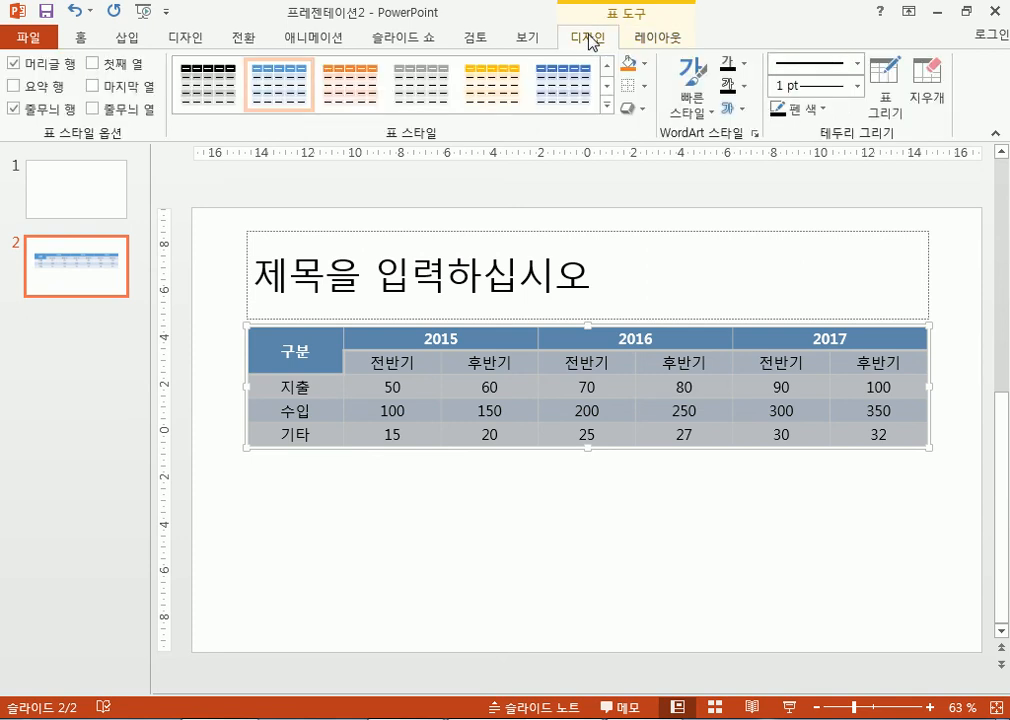
{"action": "left_click", "coordinate": [563, 84]}
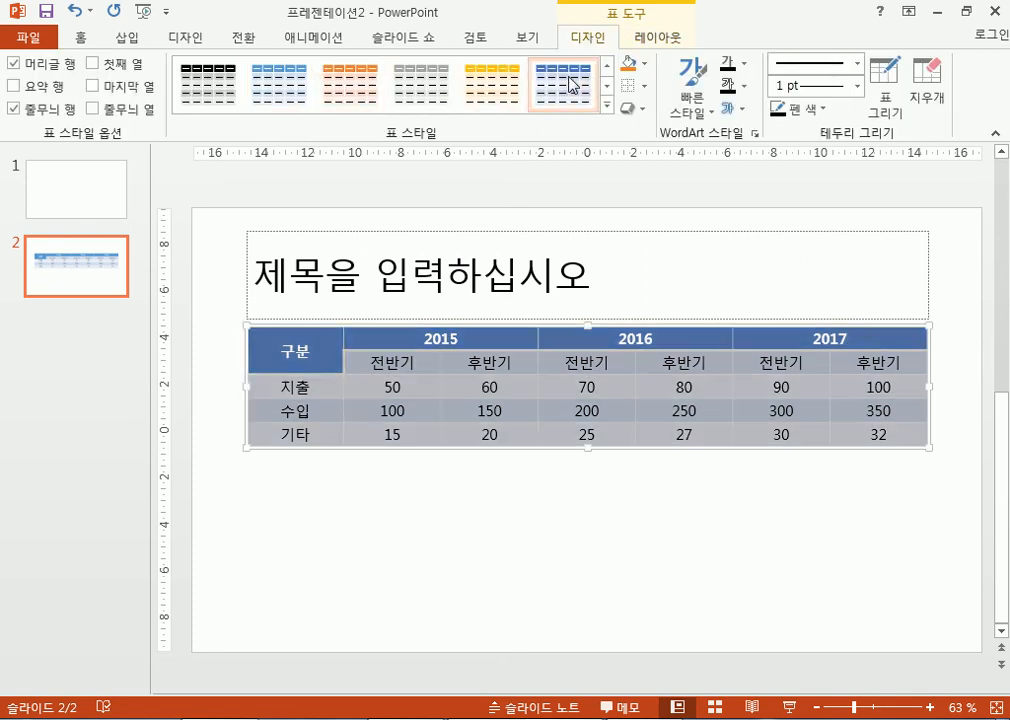
{"action": "left_click", "coordinate": [490, 95]}
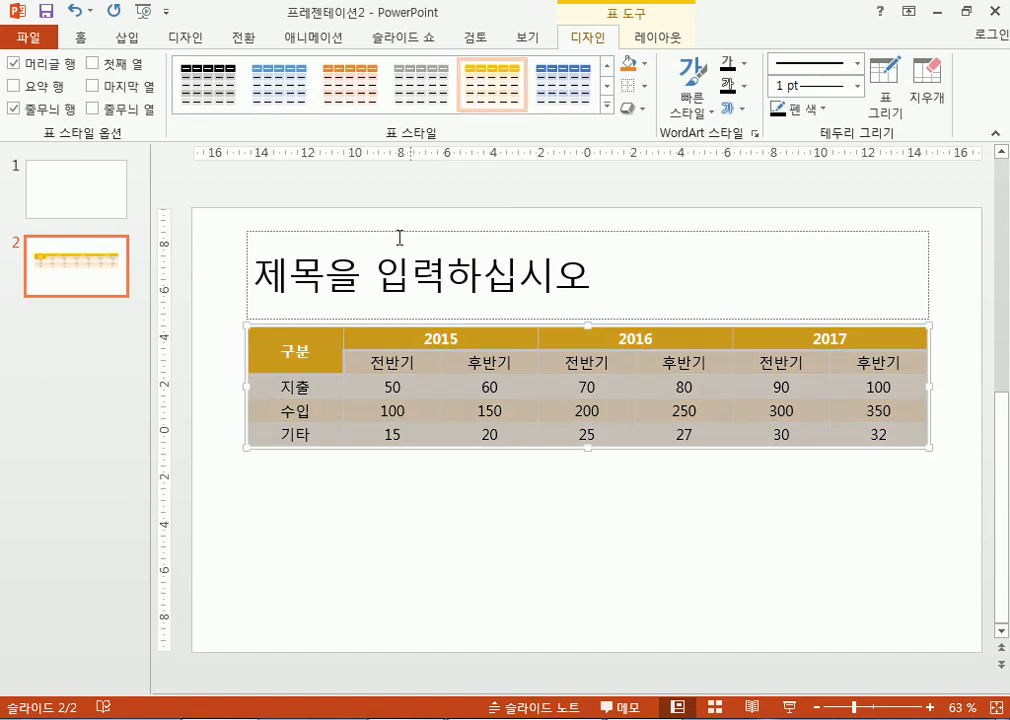
{"action": "left_click", "coordinate": [415, 104]}
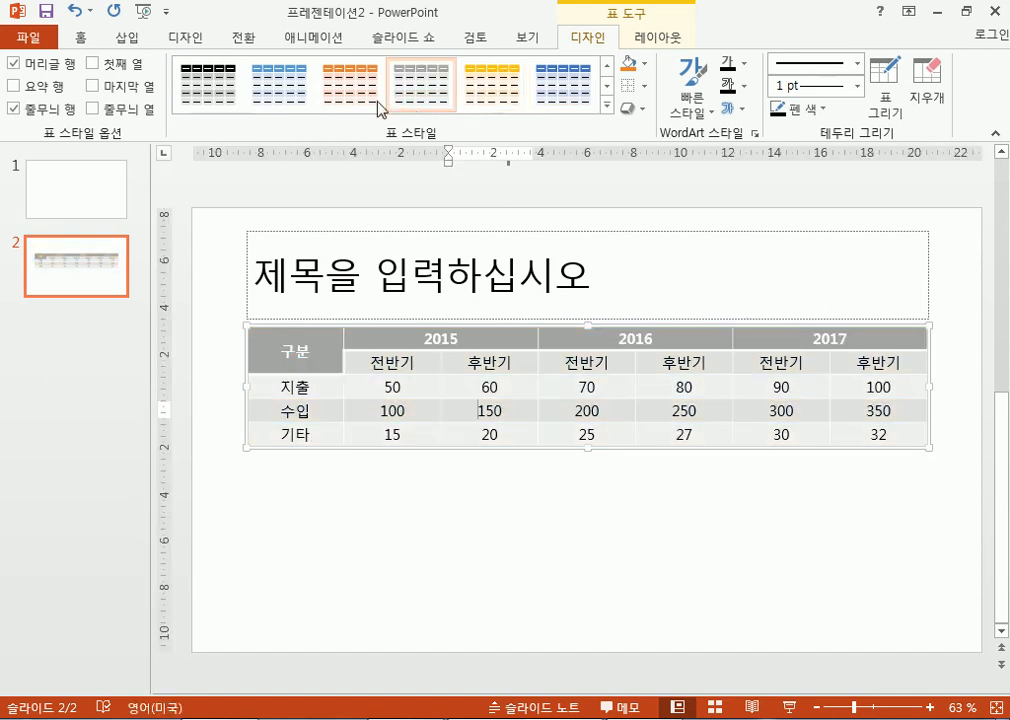
{"action": "left_click", "coordinate": [283, 99]}
{"action": "left_click", "coordinate": [606, 89]}
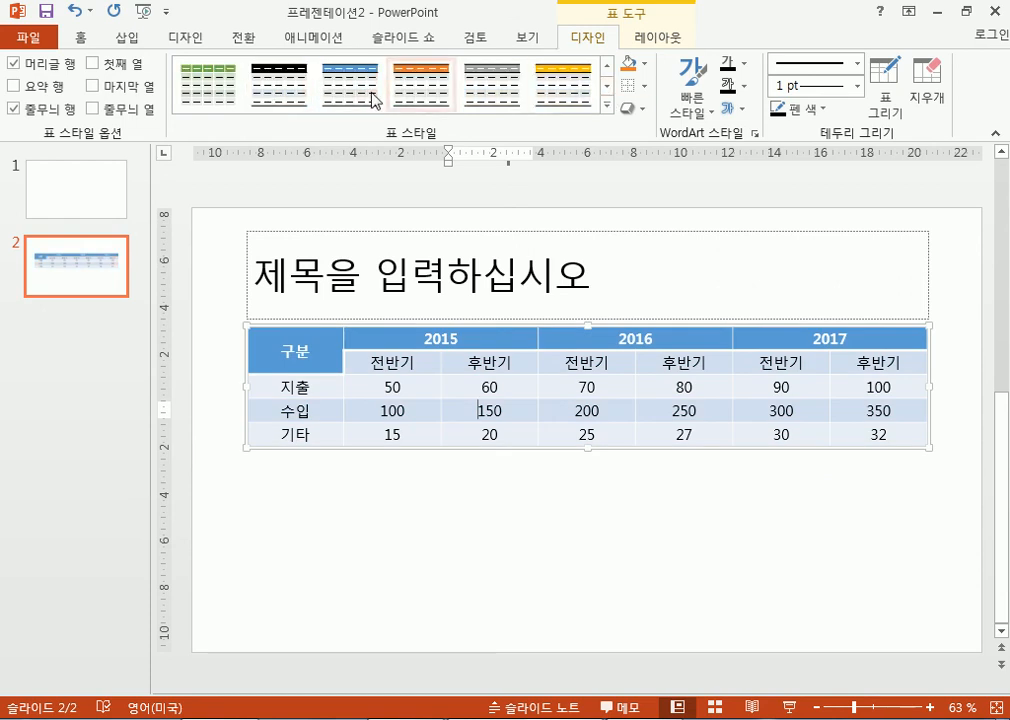
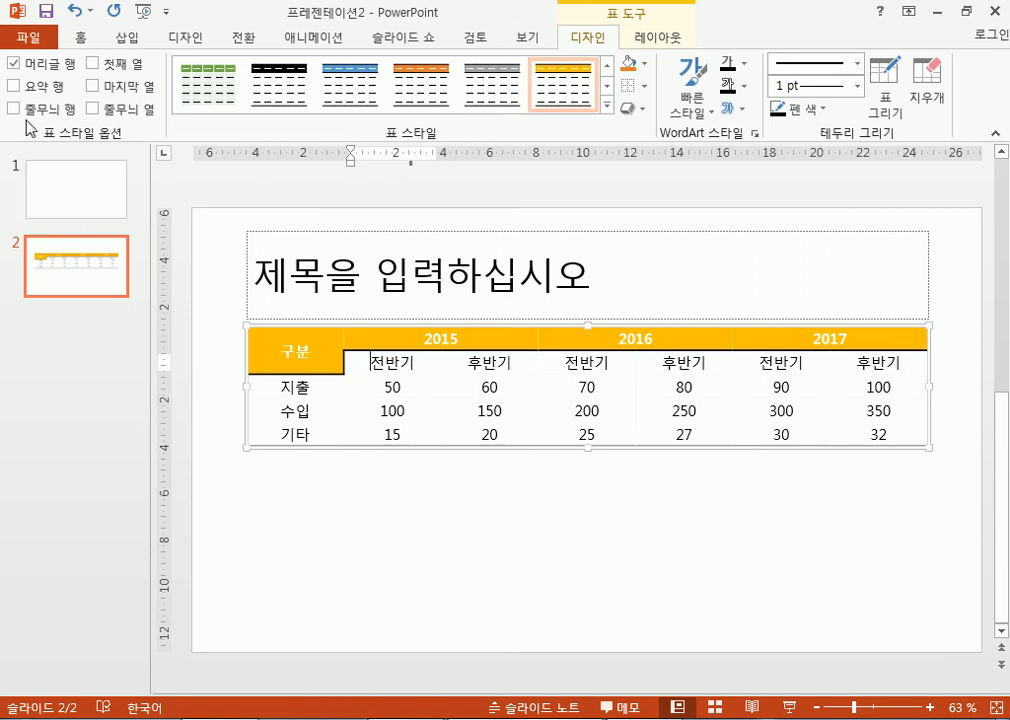
- Turn on the total row (요약 행) and banded rows (줄무늬 행) for the table
{"action": "left_click", "coordinate": [14, 87]}
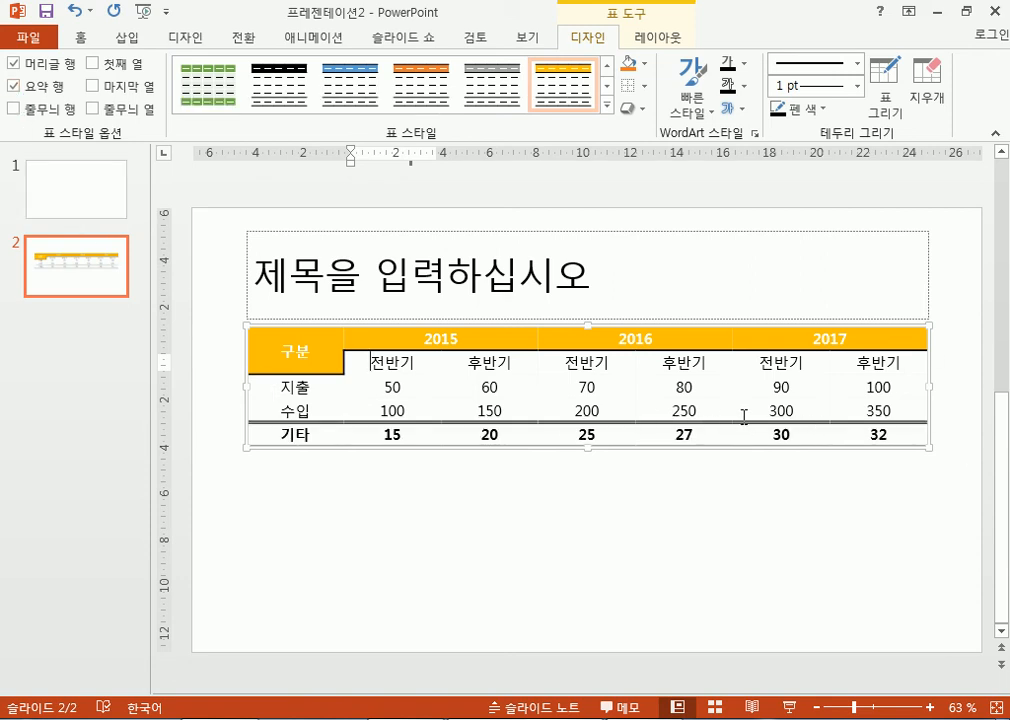
{"action": "left_click", "coordinate": [13, 109]}
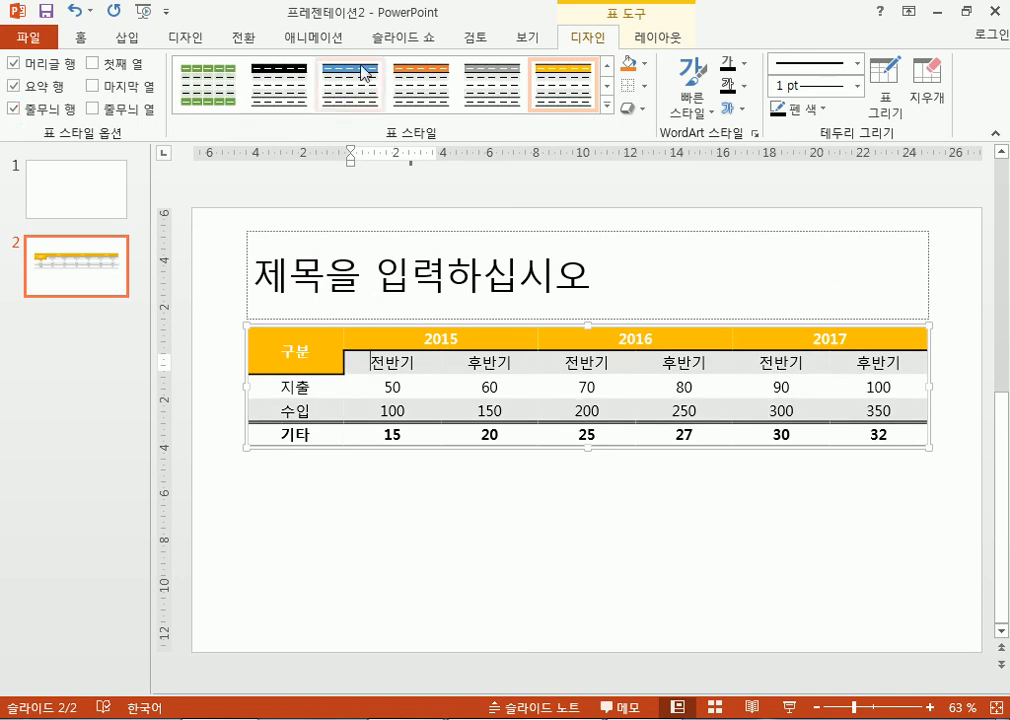
- Try the dark blue table style with a black header and the pale blue style with an orange header
{"action": "left_click", "coordinate": [607, 104]}
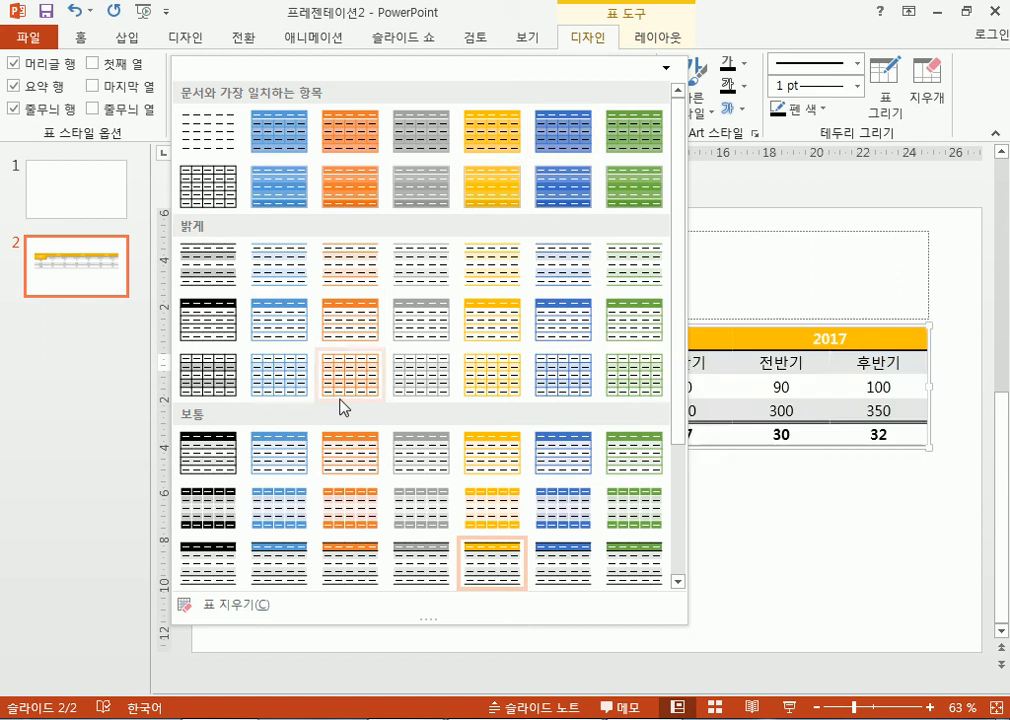
{"action": "scroll", "coordinate": [575, 515], "scroll_direction": "down", "scroll_amount": 3}
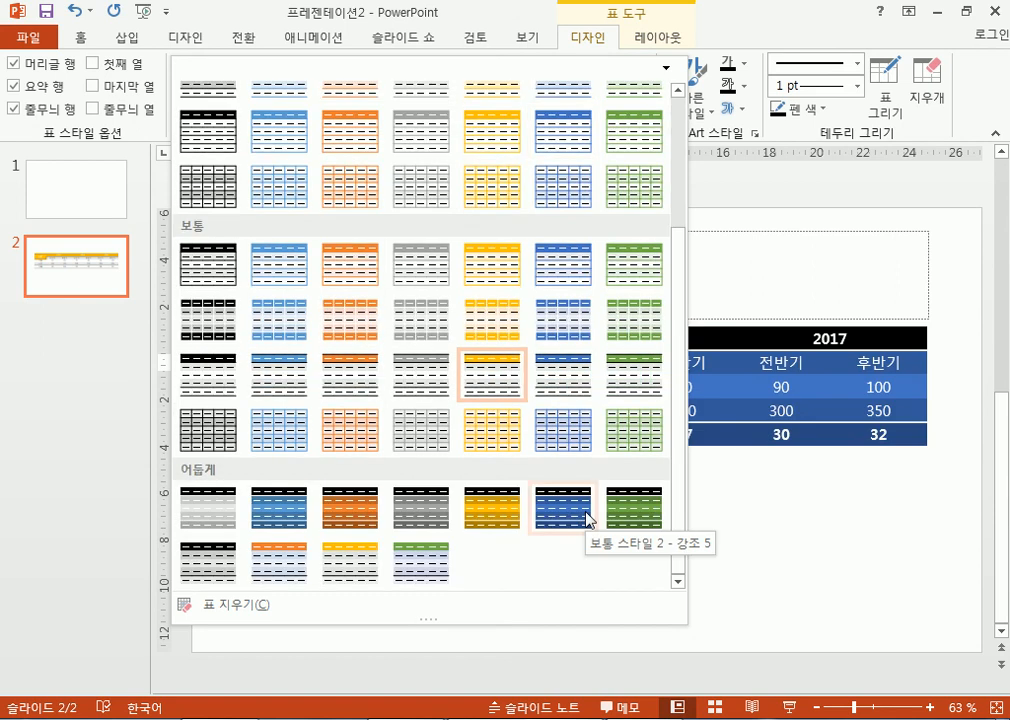
{"action": "left_click", "coordinate": [550, 515]}
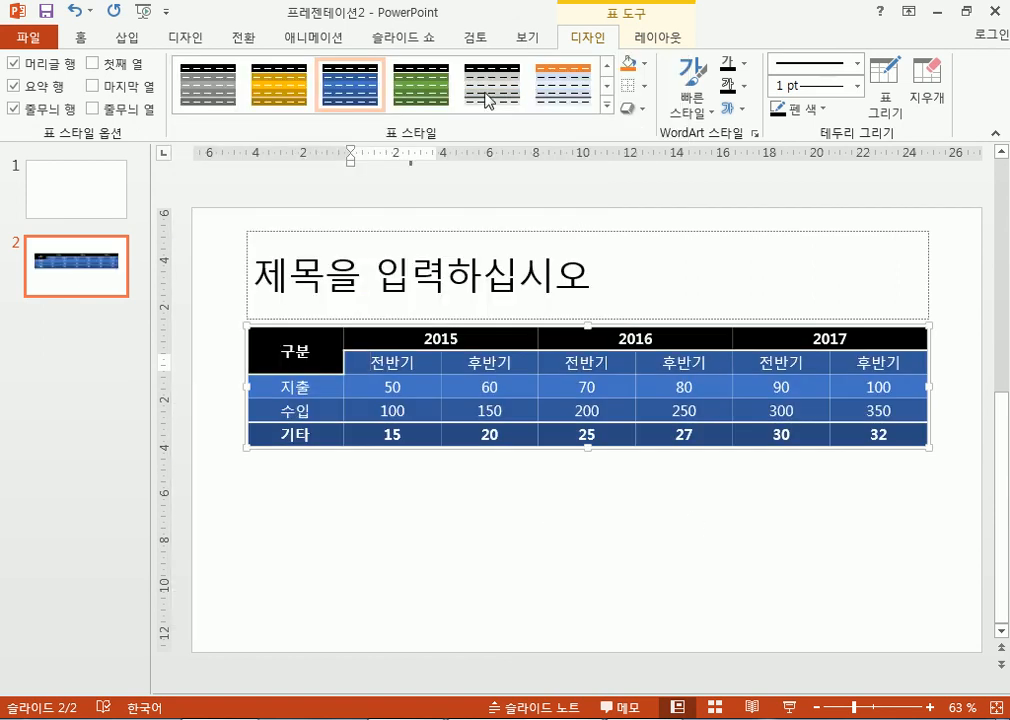
{"action": "left_click", "coordinate": [565, 100]}
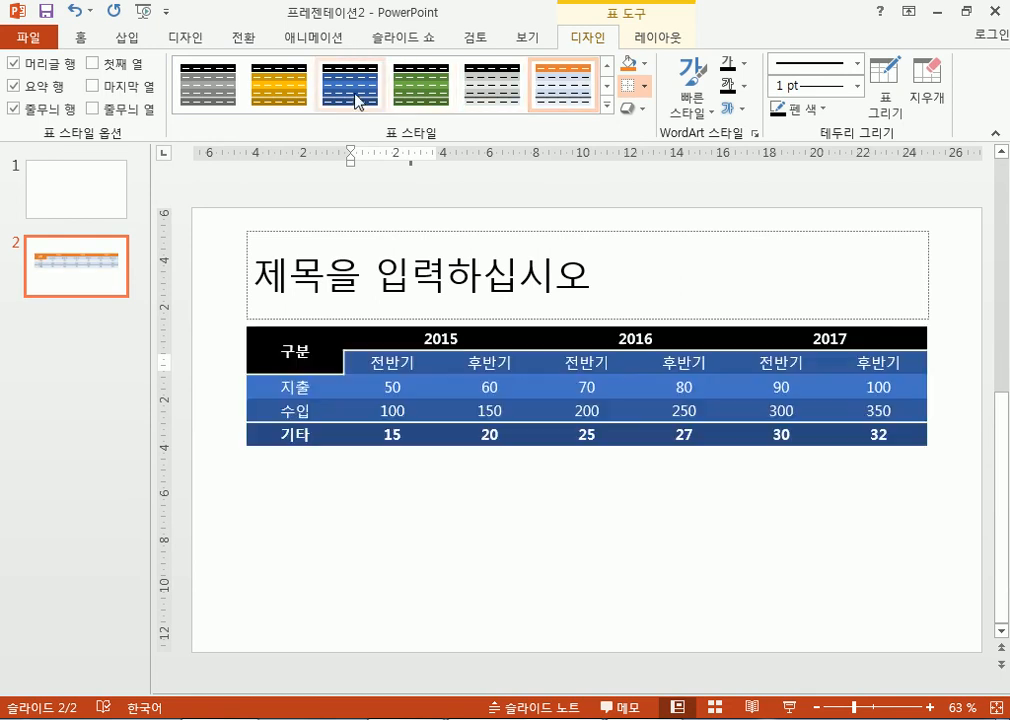
- Apply the light table style with thin blue lines, pale blue bands and an unfilled header to the table
{"action": "left_click", "coordinate": [277, 88]}
{"action": "left_click", "coordinate": [607, 66]}
{"action": "left_click", "coordinate": [607, 66]}
{"action": "left_click", "coordinate": [607, 66]}
{"action": "left_click", "coordinate": [607, 66]}
{"action": "left_click", "coordinate": [607, 66]}
{"action": "left_click", "coordinate": [505, 97]}
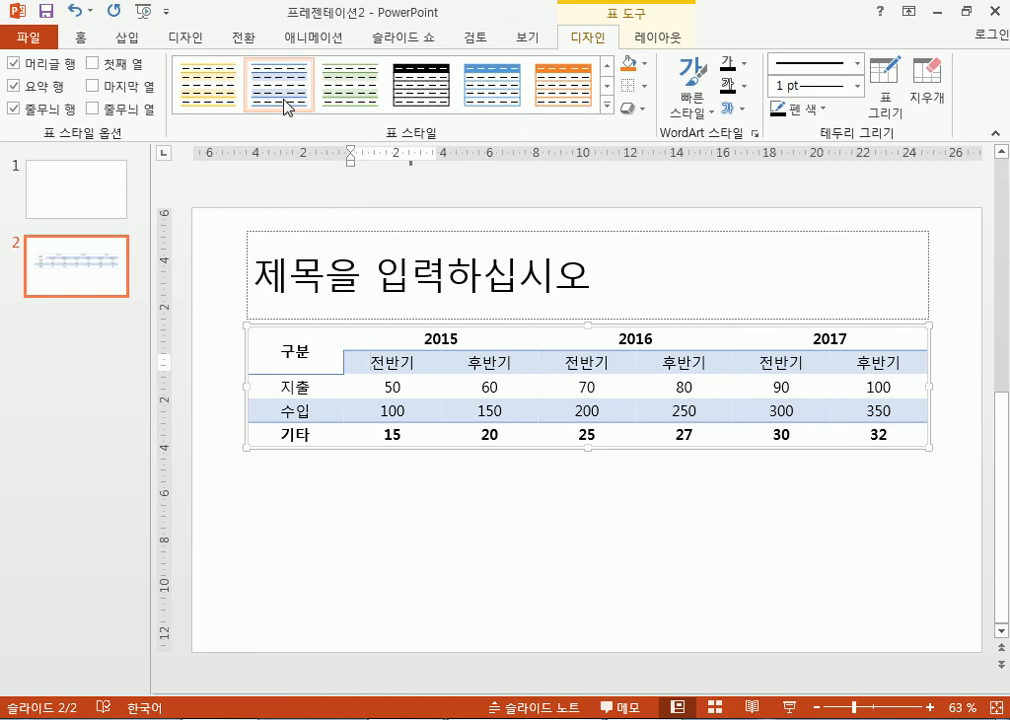
- Switch the banded rows off and back on, and turn on first-column (첫째 열) formatting for the table
{"action": "left_click", "coordinate": [14, 110]}
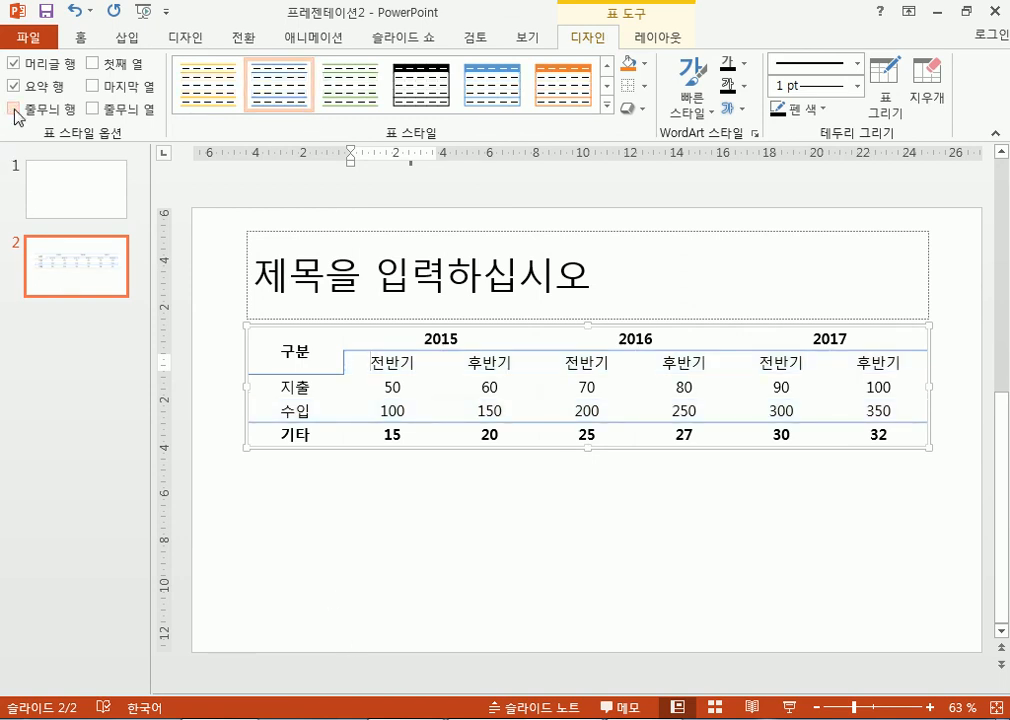
{"action": "left_click", "coordinate": [14, 110]}
{"action": "left_click", "coordinate": [92, 63]}
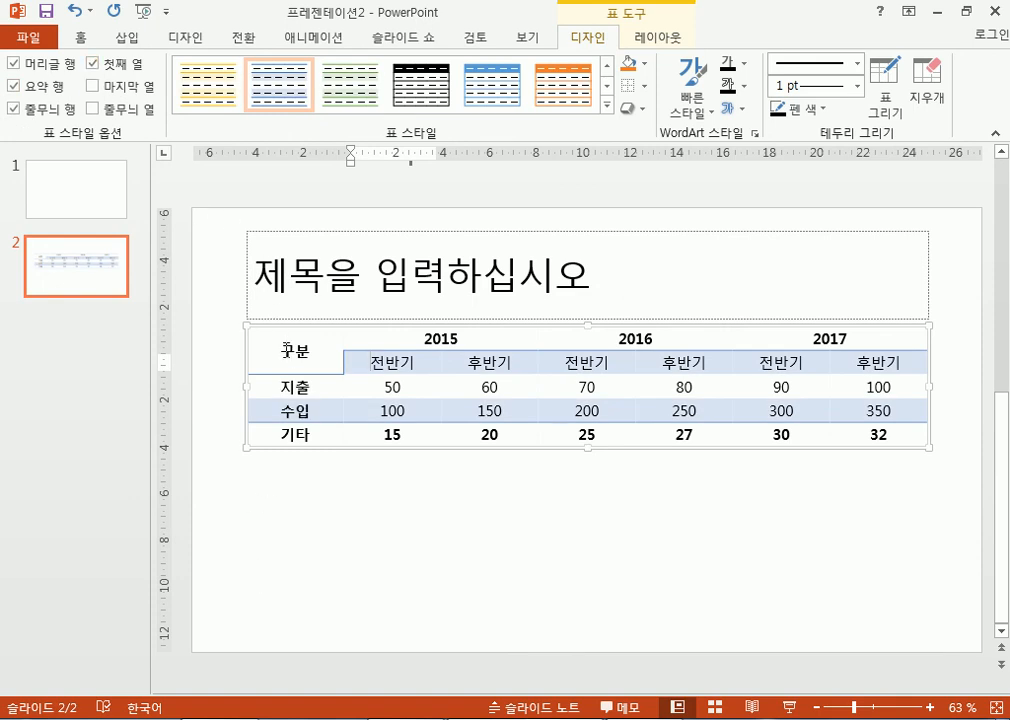
- Turn off first-column (첫째 열) formatting and try last-column (마지막 열) formatting on the table
{"action": "left_click", "coordinate": [92, 63]}
{"action": "left_click", "coordinate": [93, 88]}
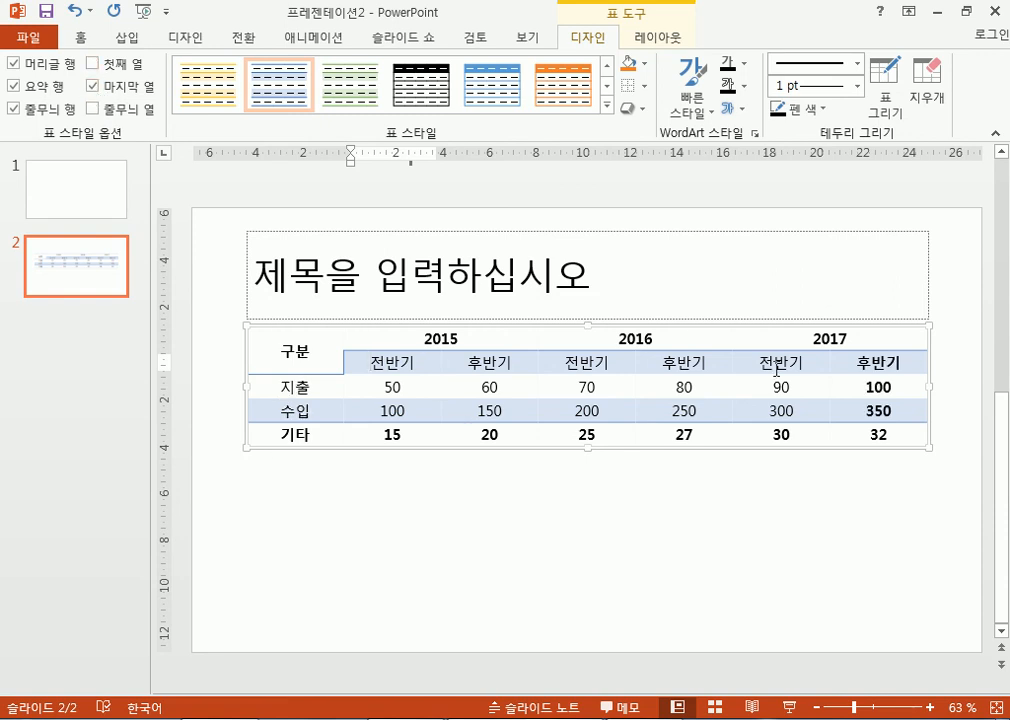
{"action": "left_click", "coordinate": [93, 88]}
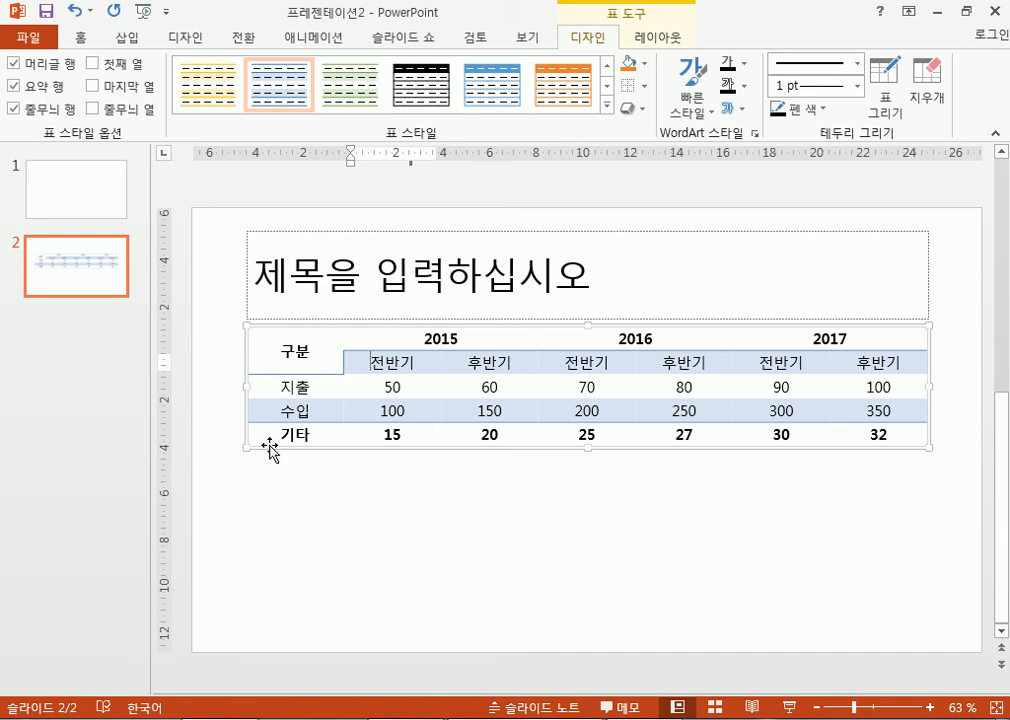
{"action": "left_click", "coordinate": [92, 63]}
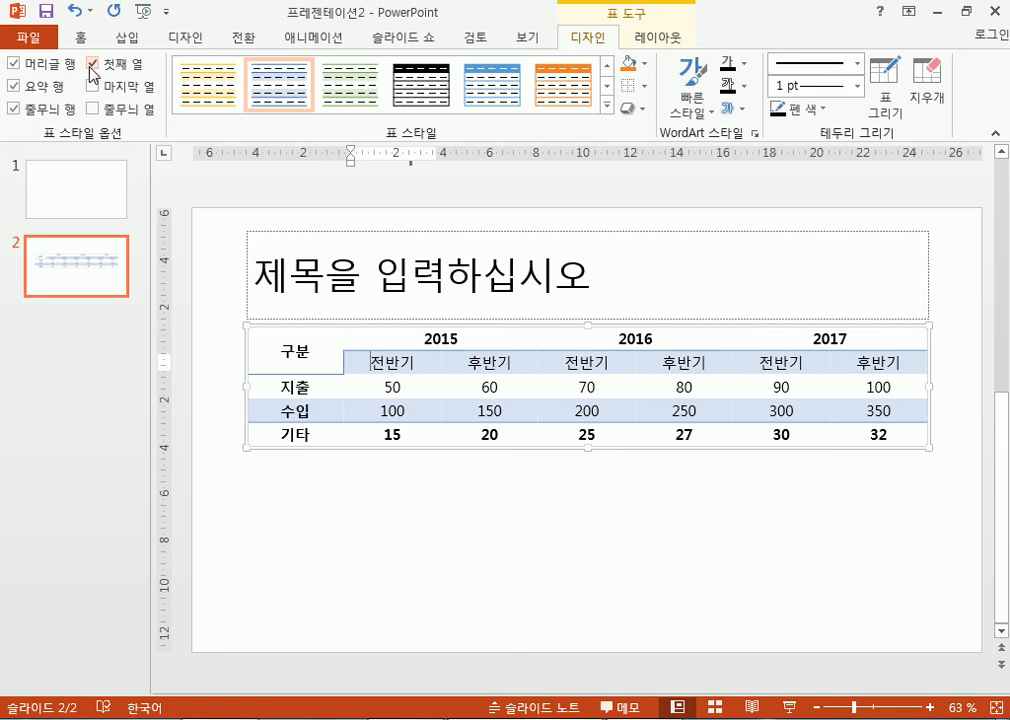
{"action": "left_click", "coordinate": [91, 65]}
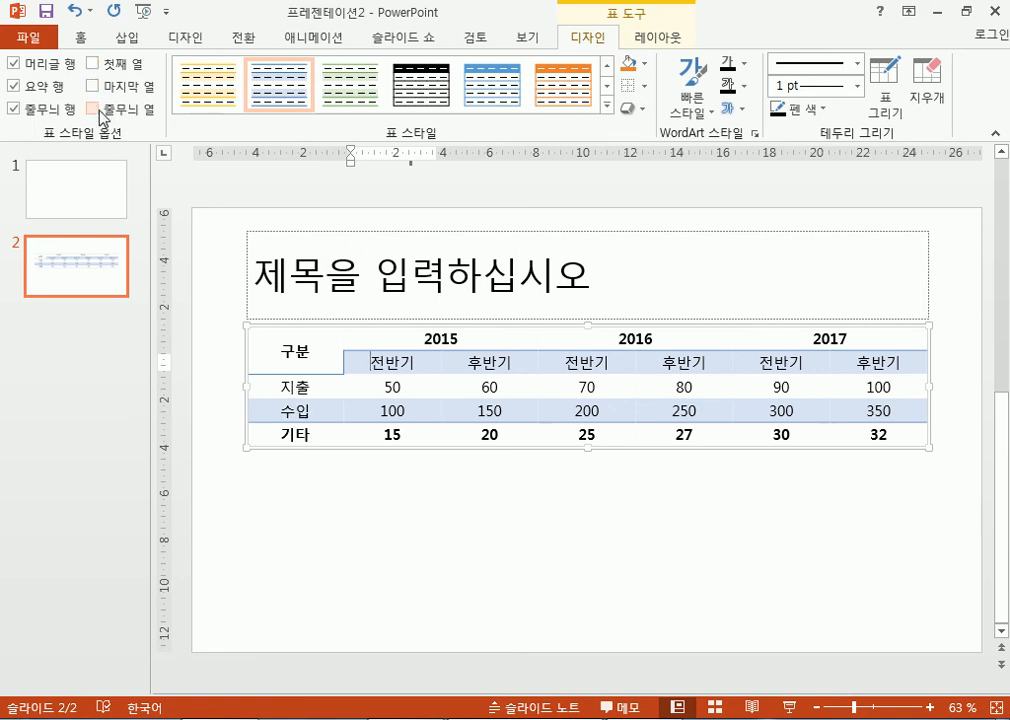
- Toggle banded columns (줄무늬 열) on and off for the table
{"action": "left_click", "coordinate": [100, 115]}
{"action": "left_click", "coordinate": [100, 113]}
{"action": "left_click", "coordinate": [100, 113]}
{"action": "left_click", "coordinate": [100, 113]}
- Switch off the table's banded rows, total row and header row formatting, trying banded columns on their own in between
{"action": "left_click", "coordinate": [14, 109]}
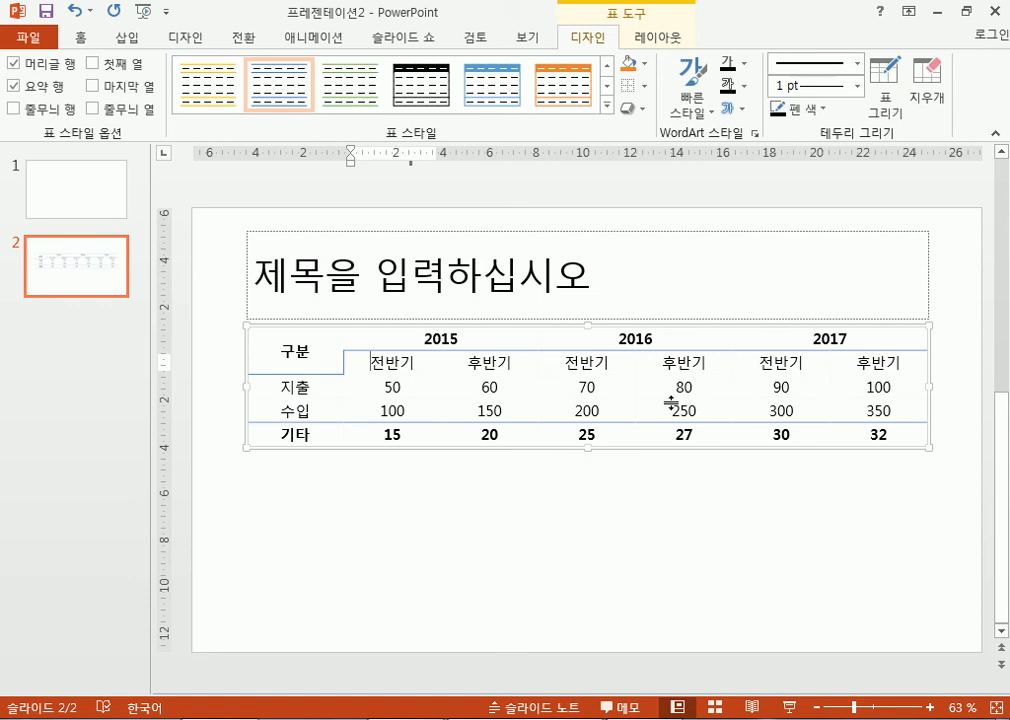
{"action": "left_click", "coordinate": [92, 109]}
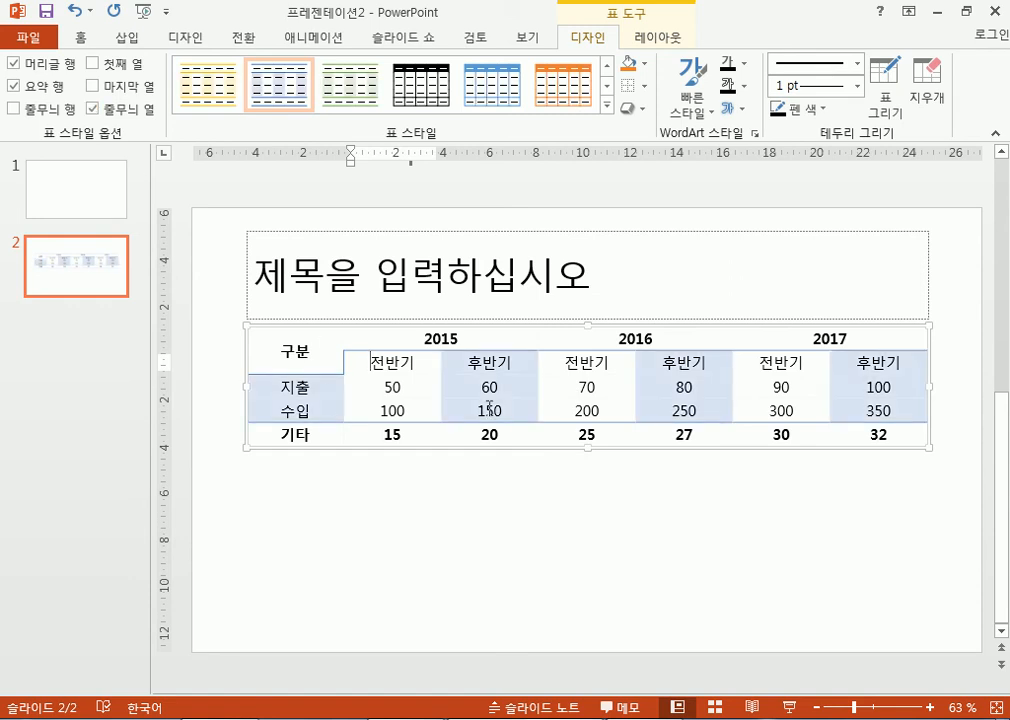
{"action": "left_click", "coordinate": [92, 109]}
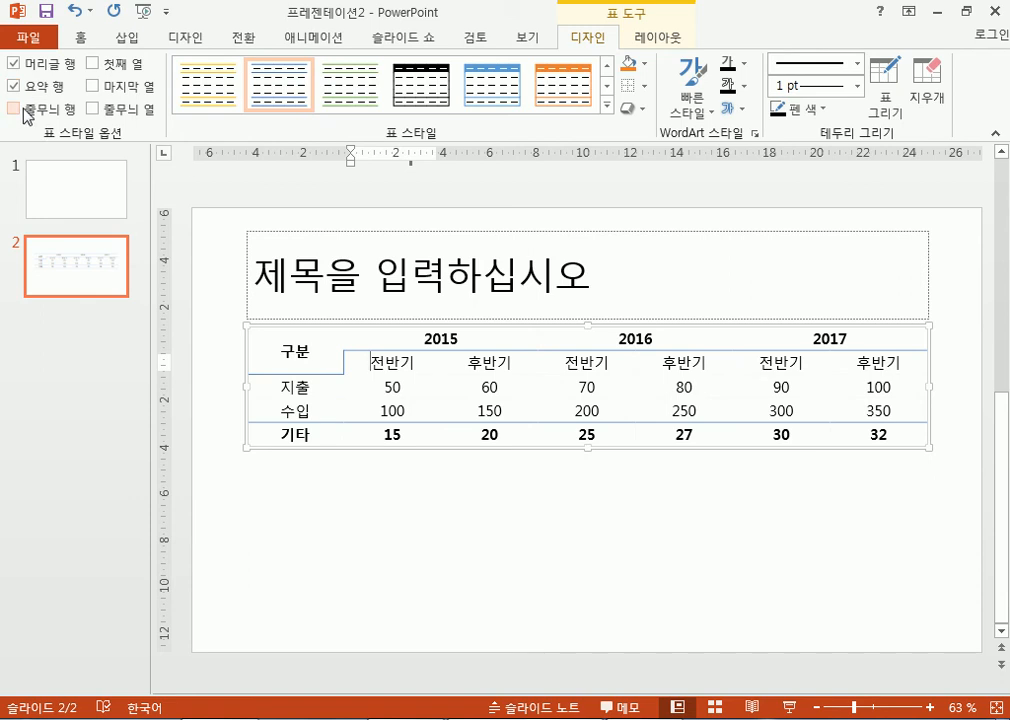
{"action": "left_click", "coordinate": [13, 88]}
{"action": "left_click", "coordinate": [13, 63]}
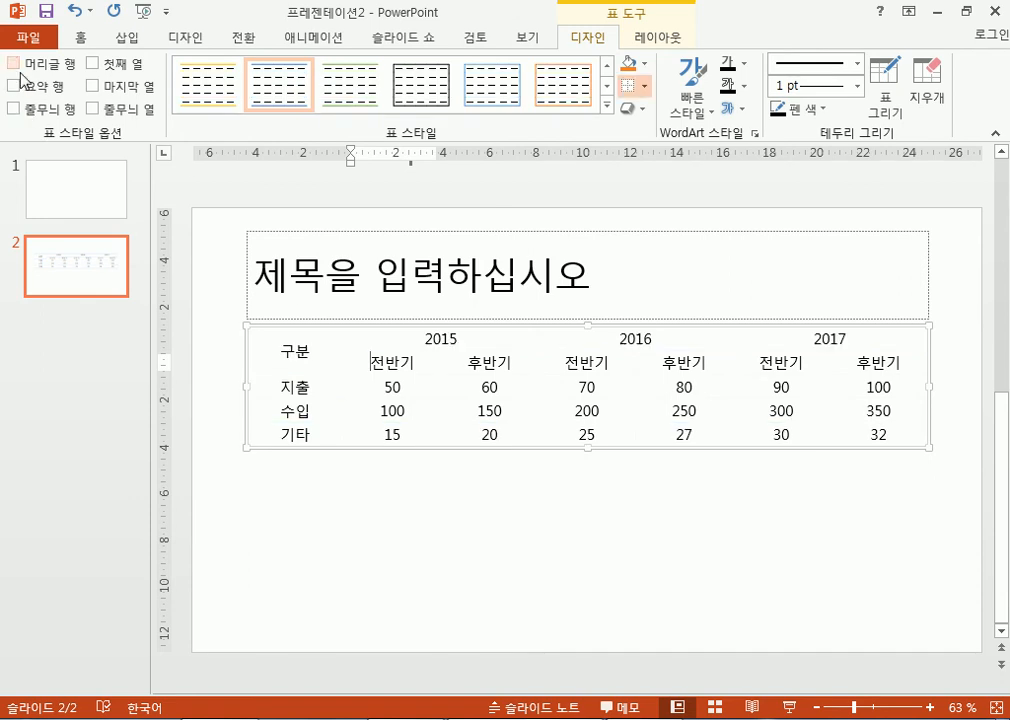
- Apply all borders (모든 테두리) to every cell of the table
{"action": "left_click_drag", "start_coordinate": [286, 352], "coordinate": [885, 448]}
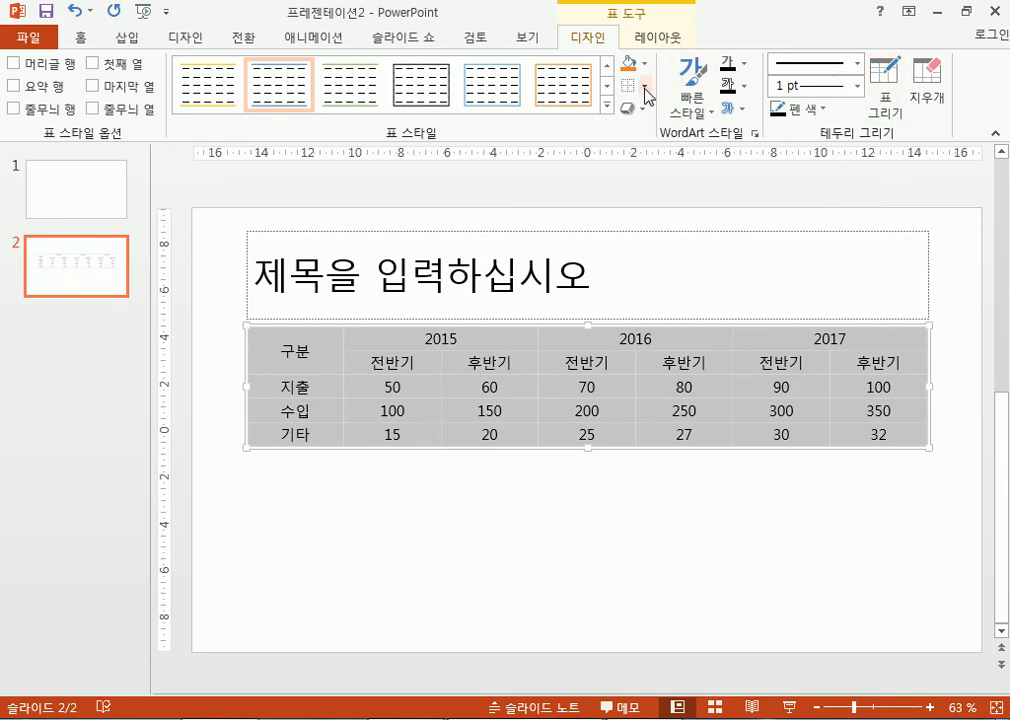
{"action": "left_click", "coordinate": [646, 88]}
{"action": "left_click", "coordinate": [652, 134]}
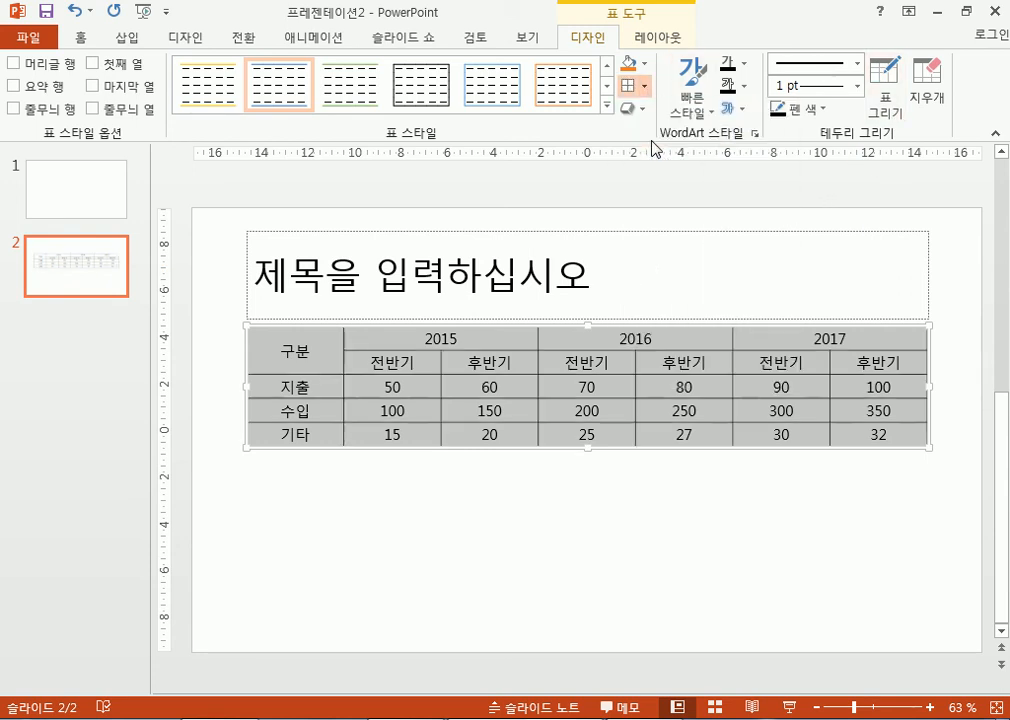
{"action": "left_click", "coordinate": [563, 510]}
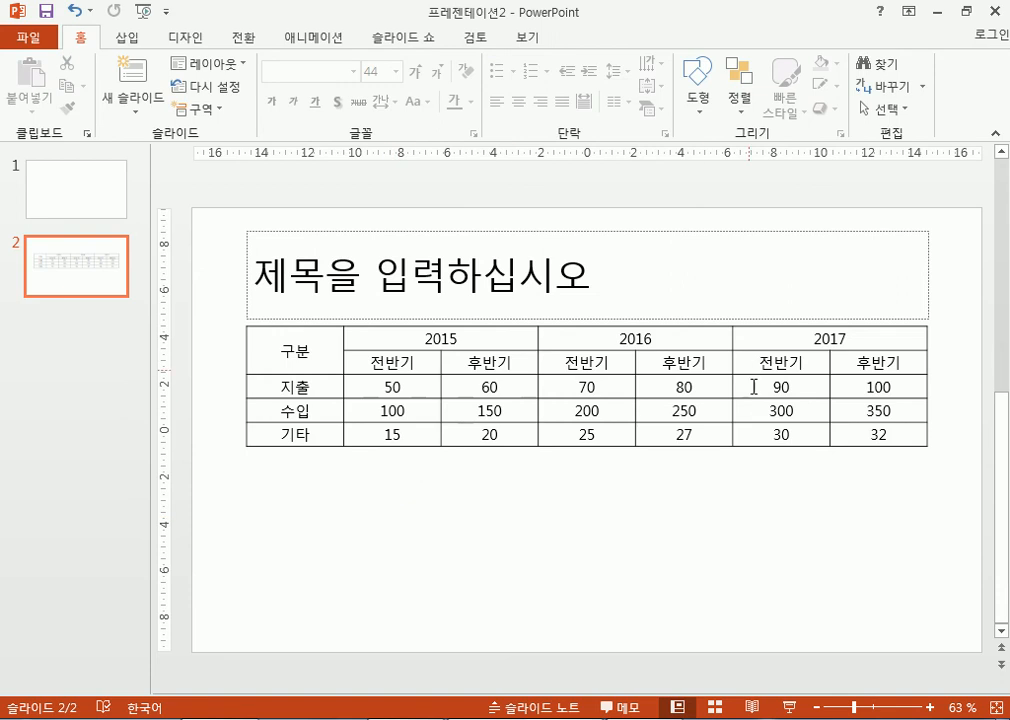
- Remove the borders from the whole table (테두리 없음) and apply all borders again
{"action": "left_click_drag", "start_coordinate": [327, 354], "coordinate": [908, 435]}
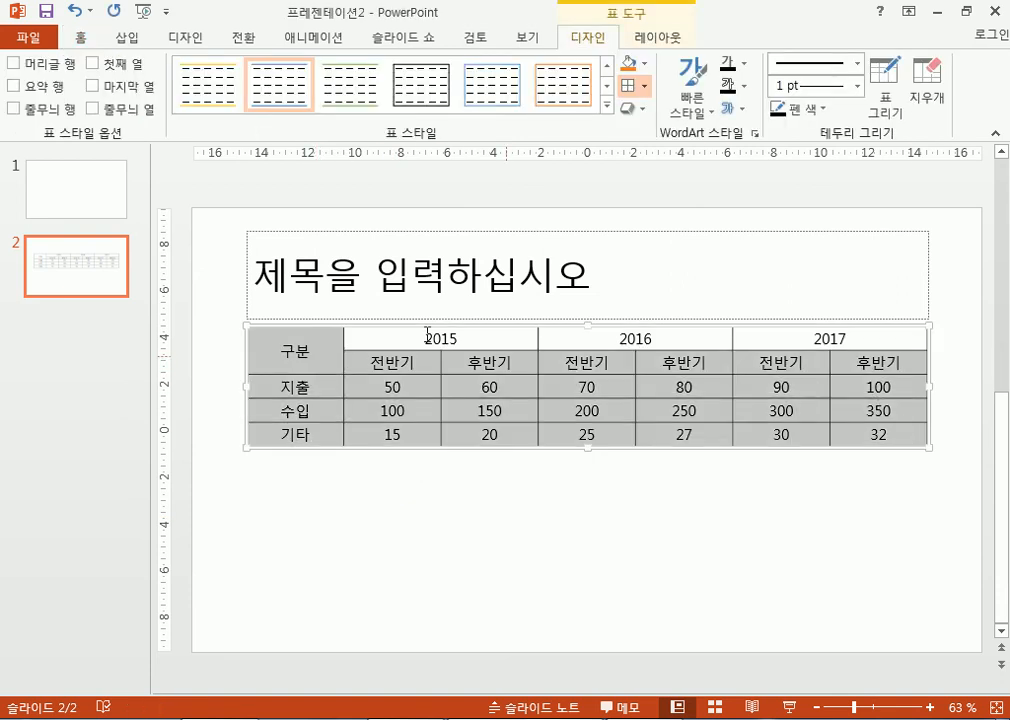
{"action": "left_click_drag", "start_coordinate": [286, 345], "coordinate": [886, 430]}
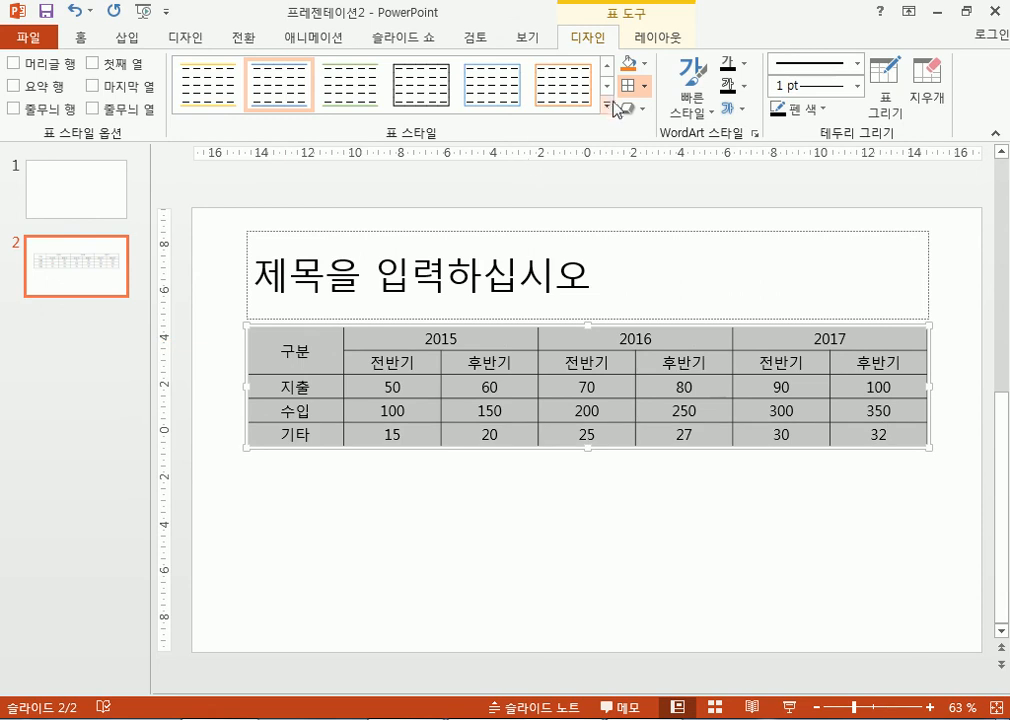
{"action": "left_click", "coordinate": [646, 88]}
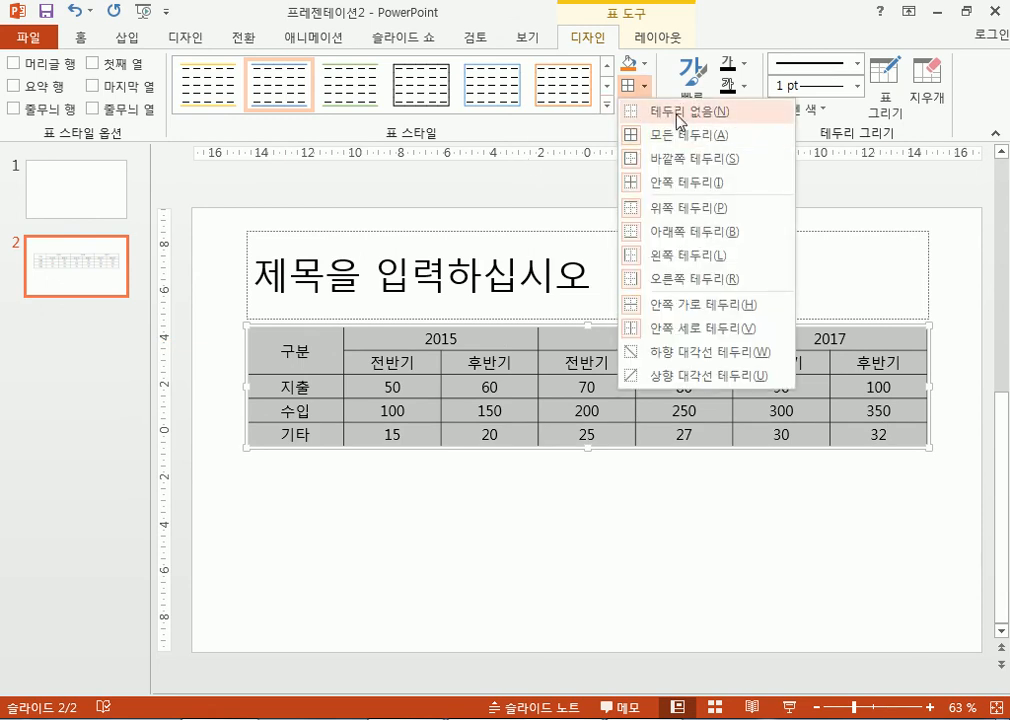
{"action": "left_click", "coordinate": [679, 114]}
{"action": "left_click", "coordinate": [646, 88]}
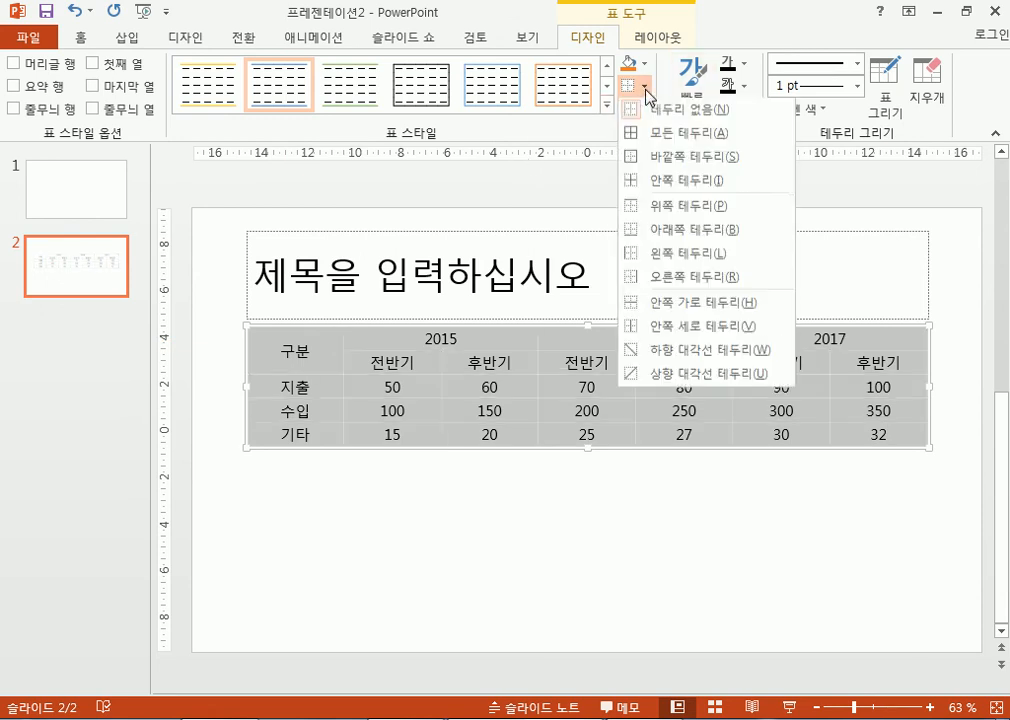
{"action": "left_click", "coordinate": [665, 133]}
{"action": "left_click", "coordinate": [499, 510]}
- Fill the table's two header rows, including the 구분 cell, with standard yellow
{"action": "mouse_move", "coordinate": [255, 335]}
{"action": "left_mouse_down"}
{"action": "mouse_move", "coordinate": [573, 362]}
{"action": "mouse_move", "coordinate": [866, 368]}
{"action": "left_mouse_up"}
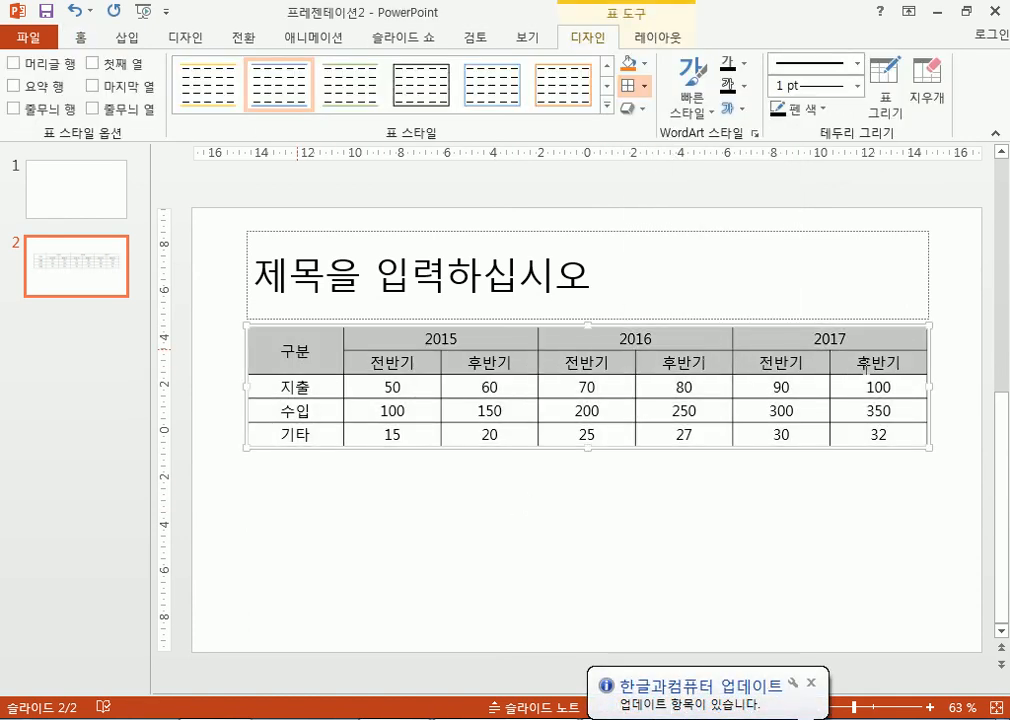
{"action": "left_click", "coordinate": [644, 63]}
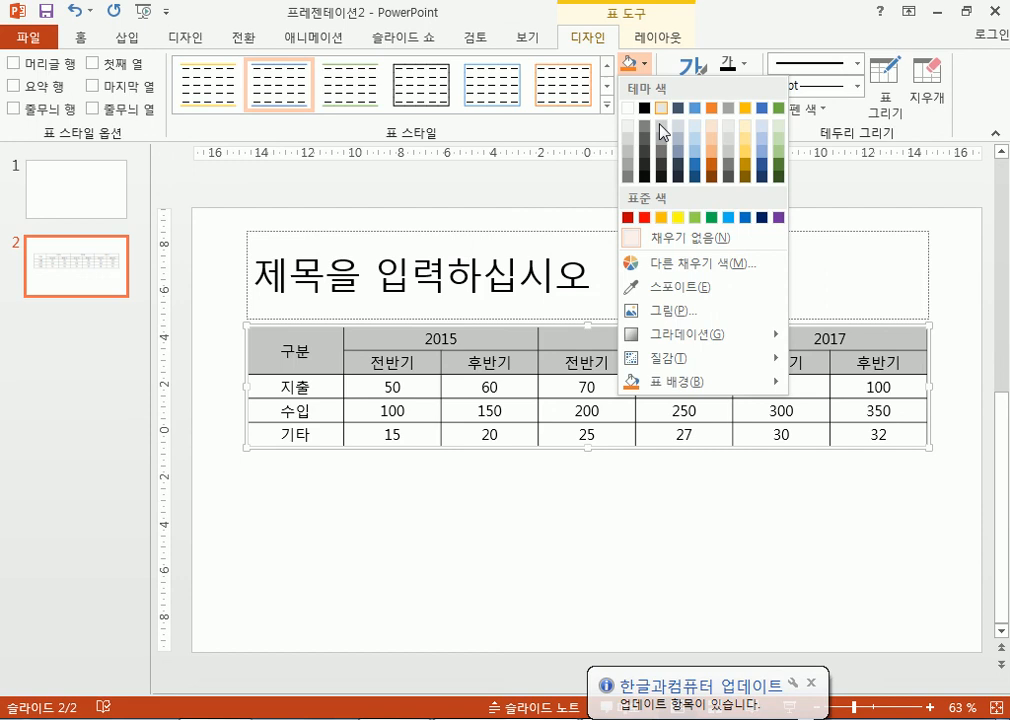
{"action": "left_click", "coordinate": [679, 220]}
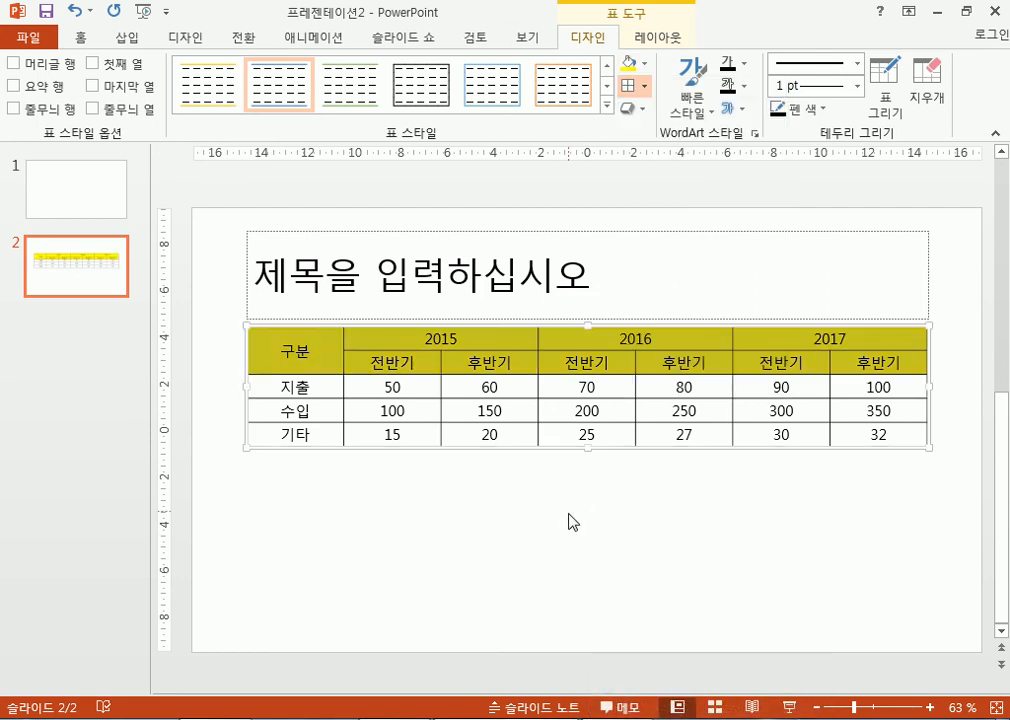
{"action": "left_click", "coordinate": [568, 522]}
- Toggle the header row (머리글 행) formatting on and back off for the yellow-headed table
{"action": "left_click", "coordinate": [325, 360]}
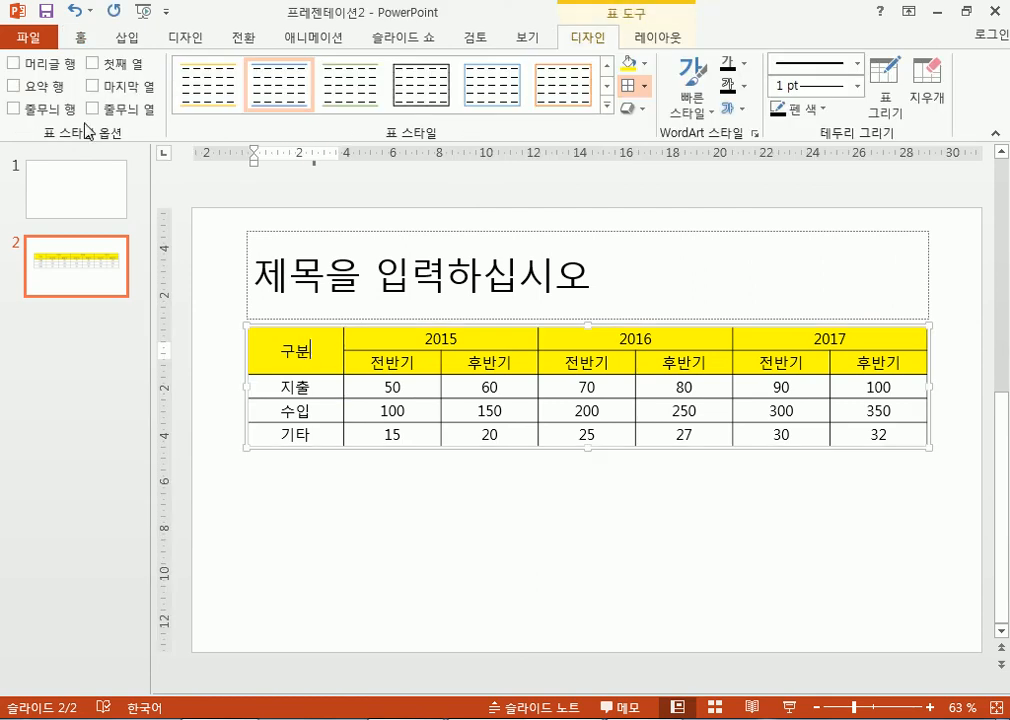
{"action": "left_click", "coordinate": [14, 64]}
{"action": "left_click", "coordinate": [14, 64]}
{"action": "left_click", "coordinate": [671, 526]}
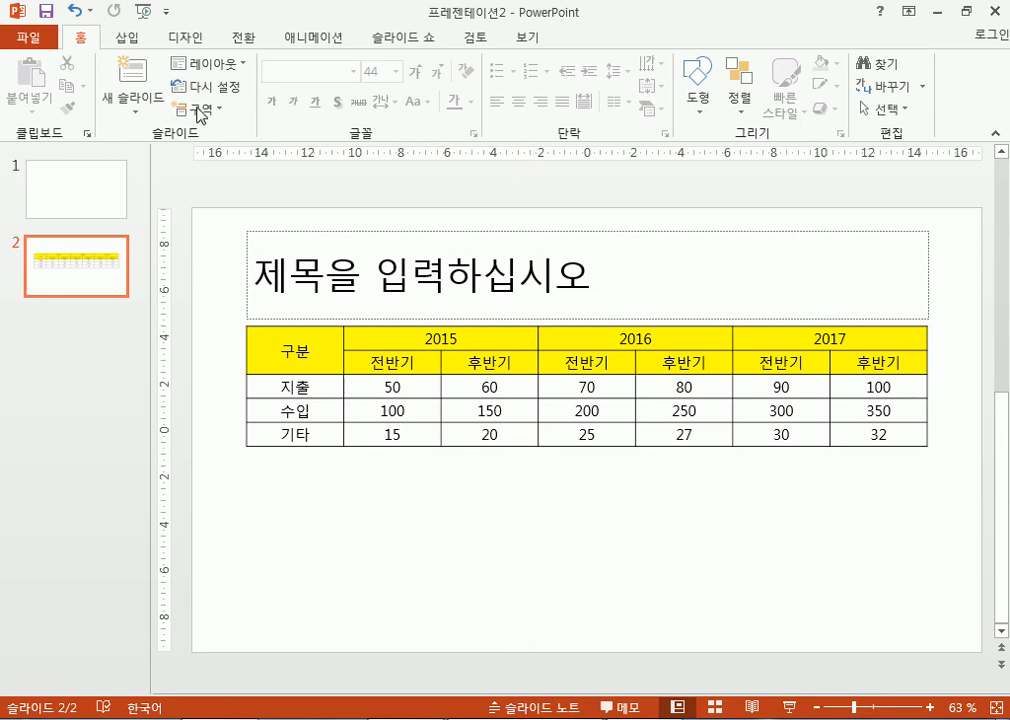
- Preview the table slide in the slide show and return to editing
{"action": "left_click", "coordinate": [145, 15]}
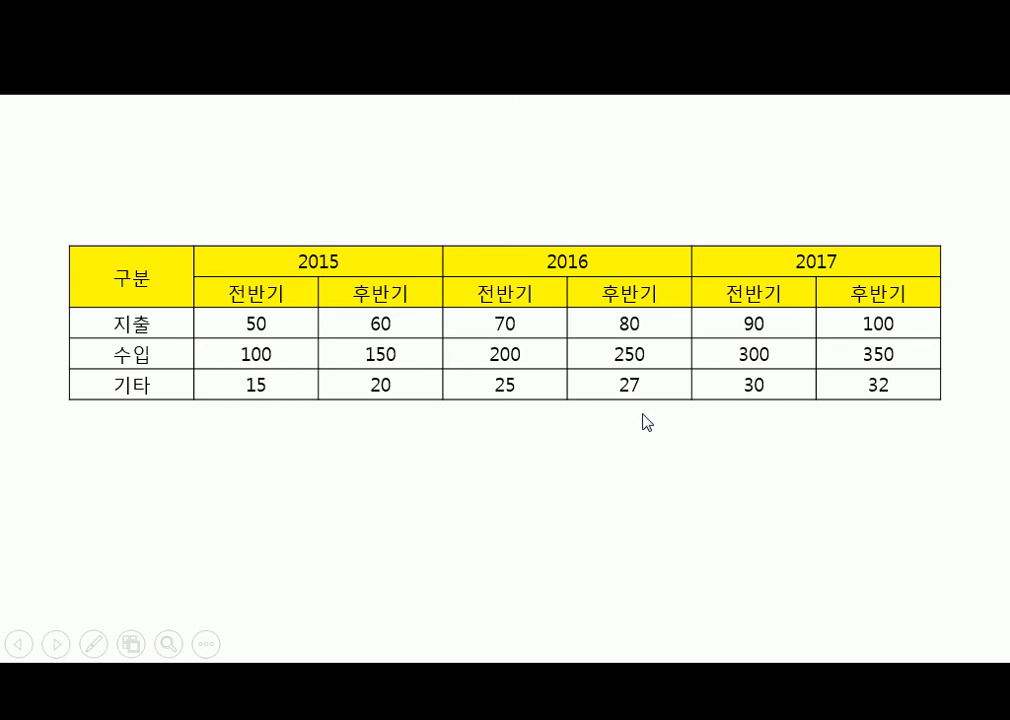
{"action": "key", "text": "Escape"}
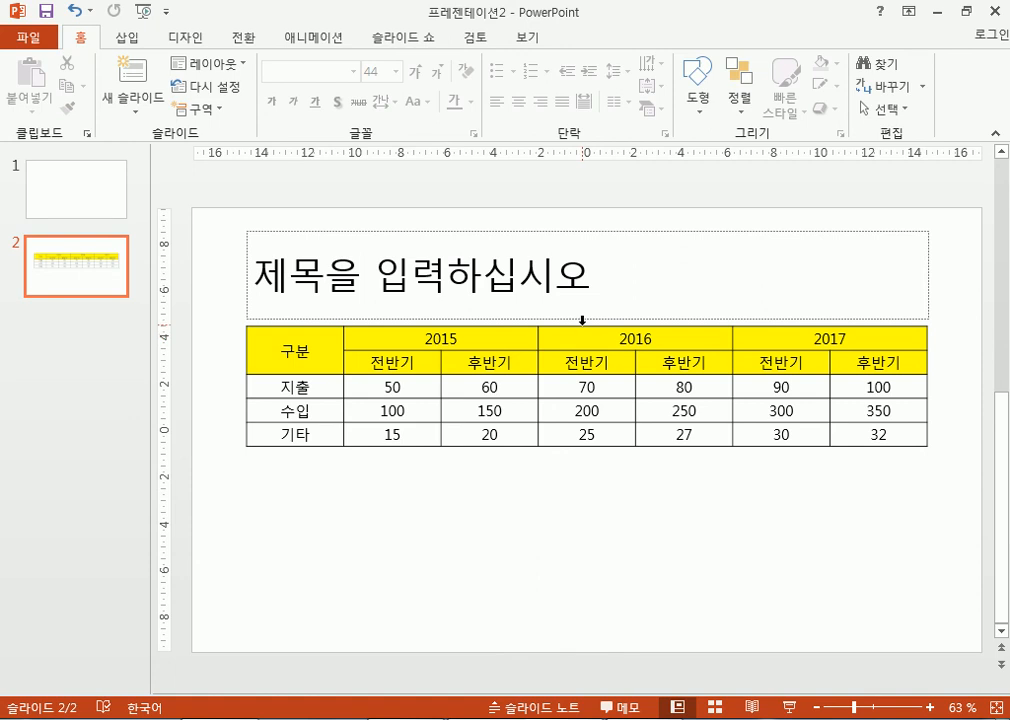
{"action": "left_click", "coordinate": [240, 366]}
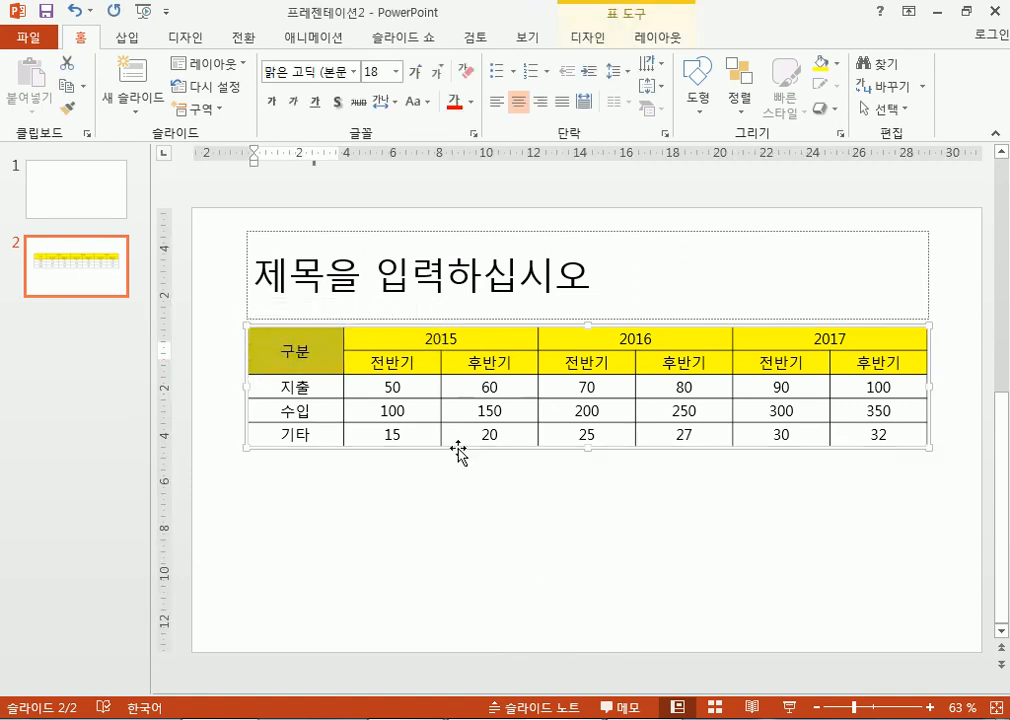
{"action": "left_click", "coordinate": [646, 461]}
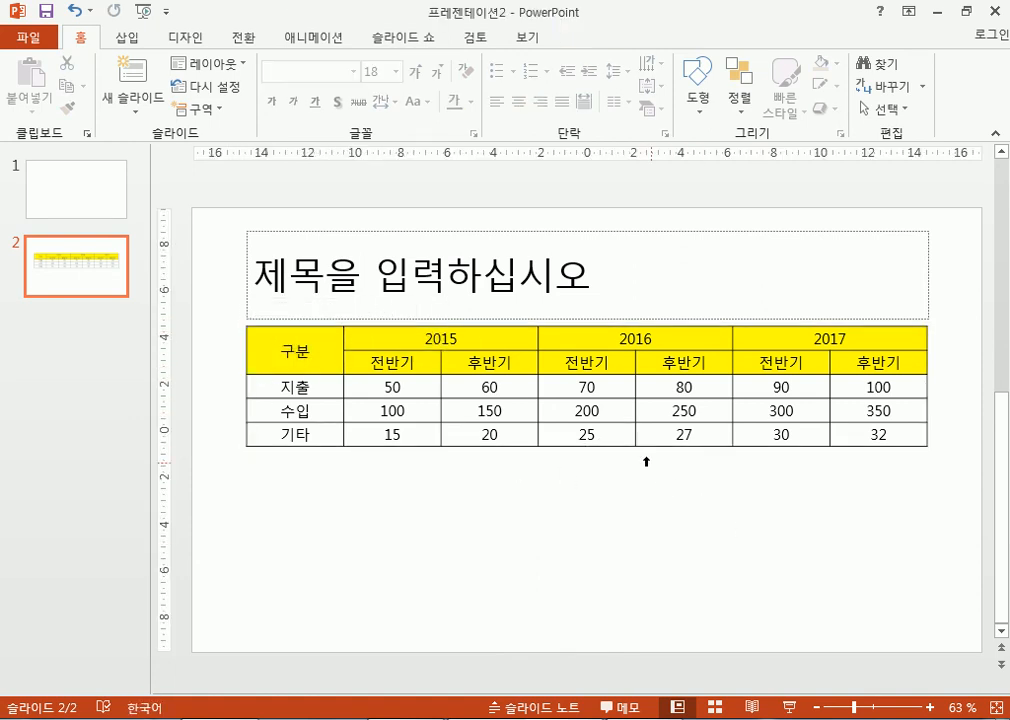
- Try stretching the whole table taller and shrink it back to its compact height
{"action": "left_click", "coordinate": [618, 428]}
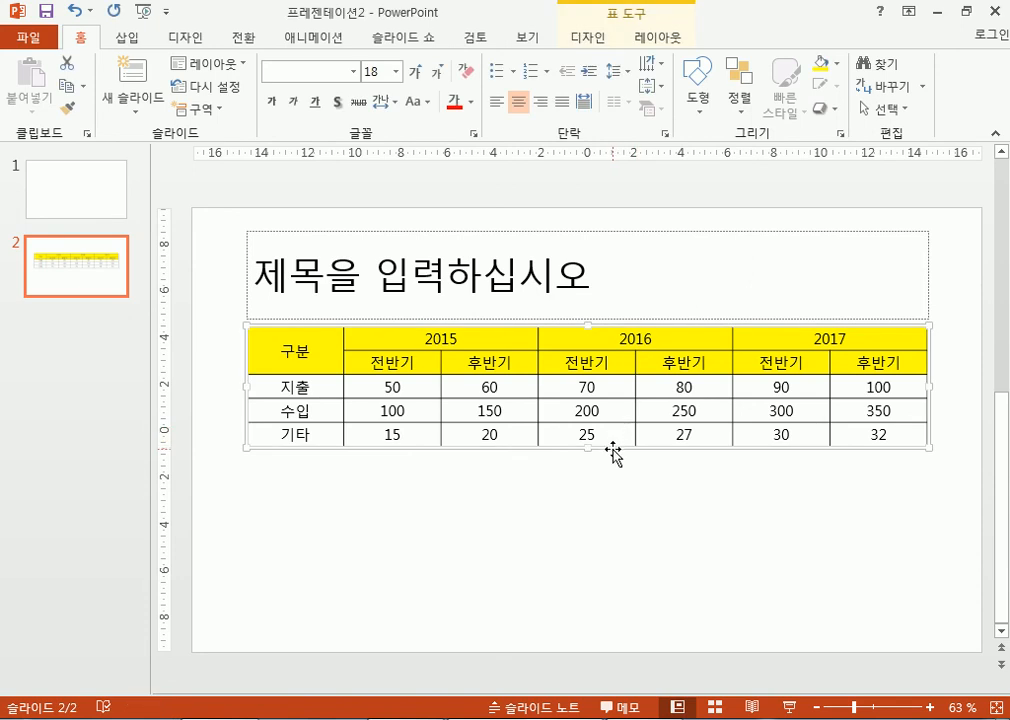
{"action": "left_click", "coordinate": [690, 525]}
{"action": "left_click", "coordinate": [609, 437]}
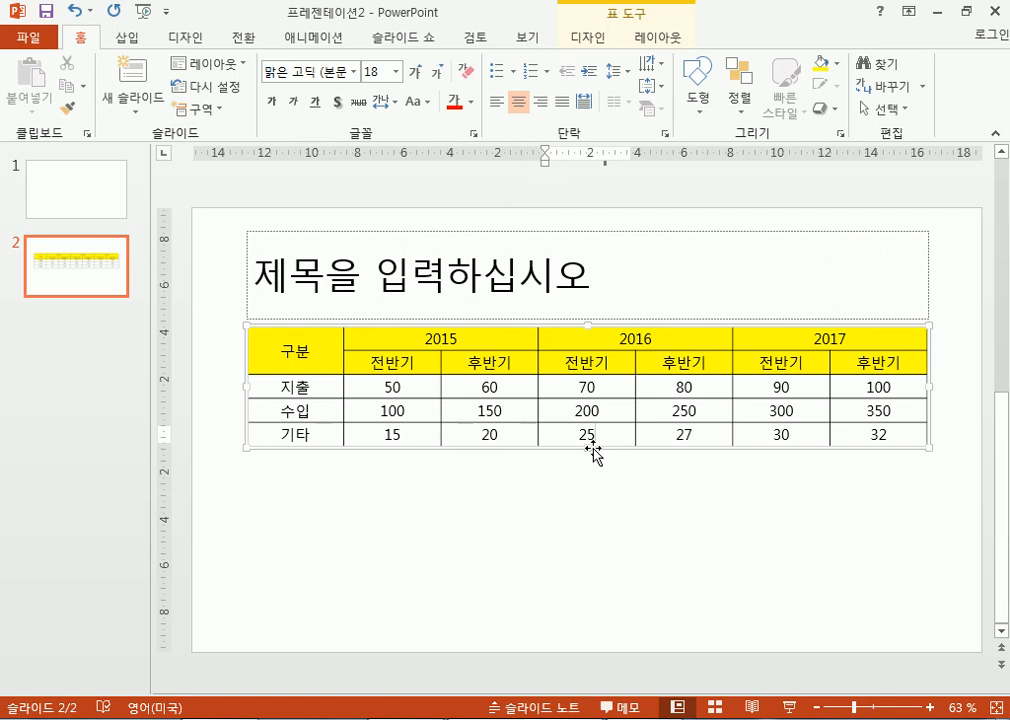
{"action": "left_click_drag", "start_coordinate": [590, 450], "coordinate": [588, 543]}
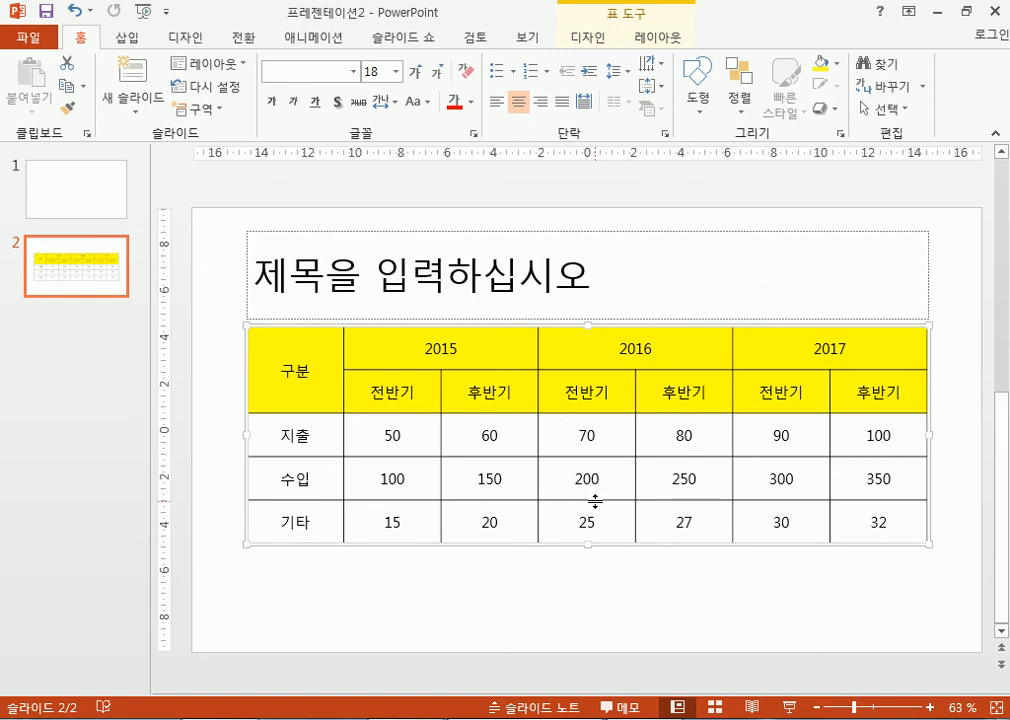
{"action": "left_click_drag", "start_coordinate": [588, 544], "coordinate": [588, 411]}
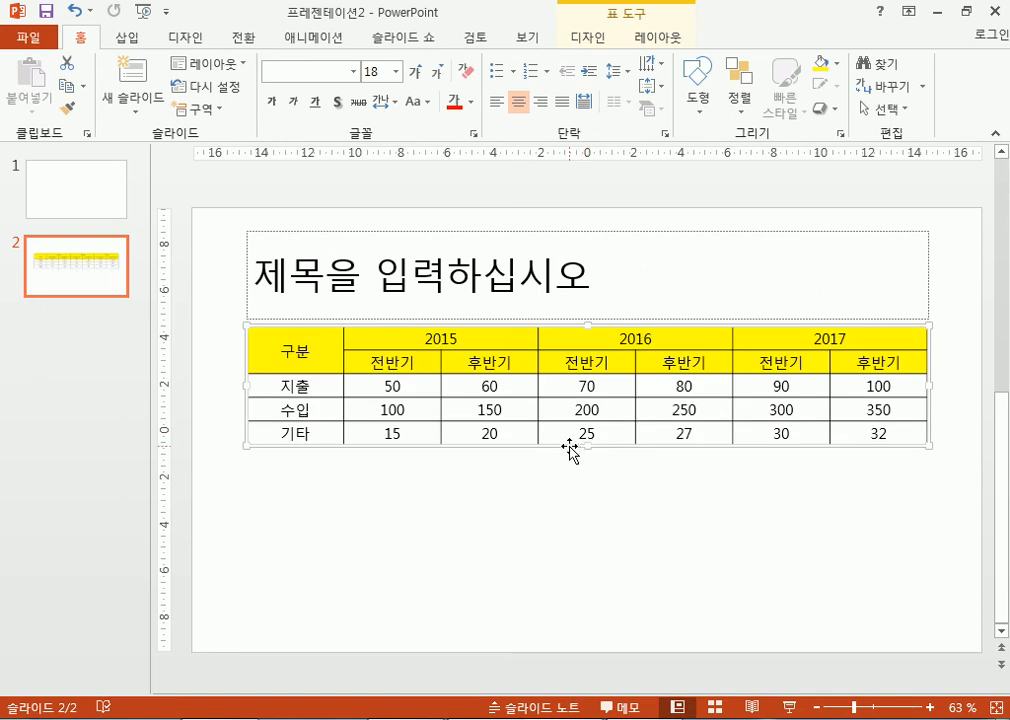
- Try a taller 기타 row and shrink it back, and stretch the whole table evenly to about 9.14 cm high
{"action": "left_click_drag", "start_coordinate": [568, 442], "coordinate": [570, 543]}
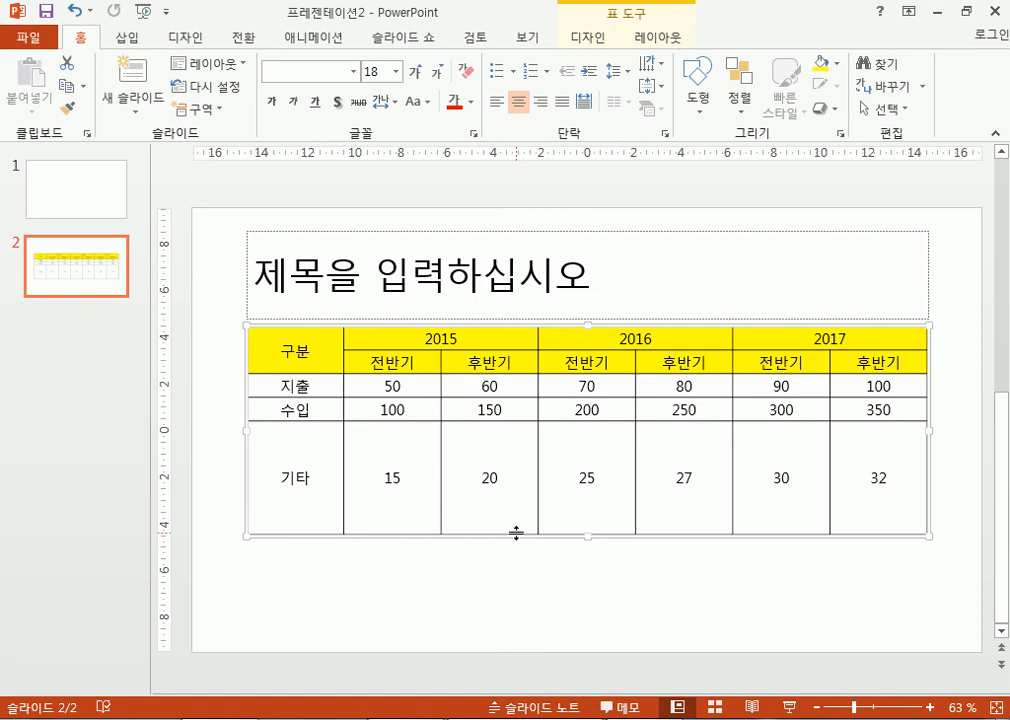
{"action": "left_click_drag", "start_coordinate": [516, 533], "coordinate": [514, 437]}
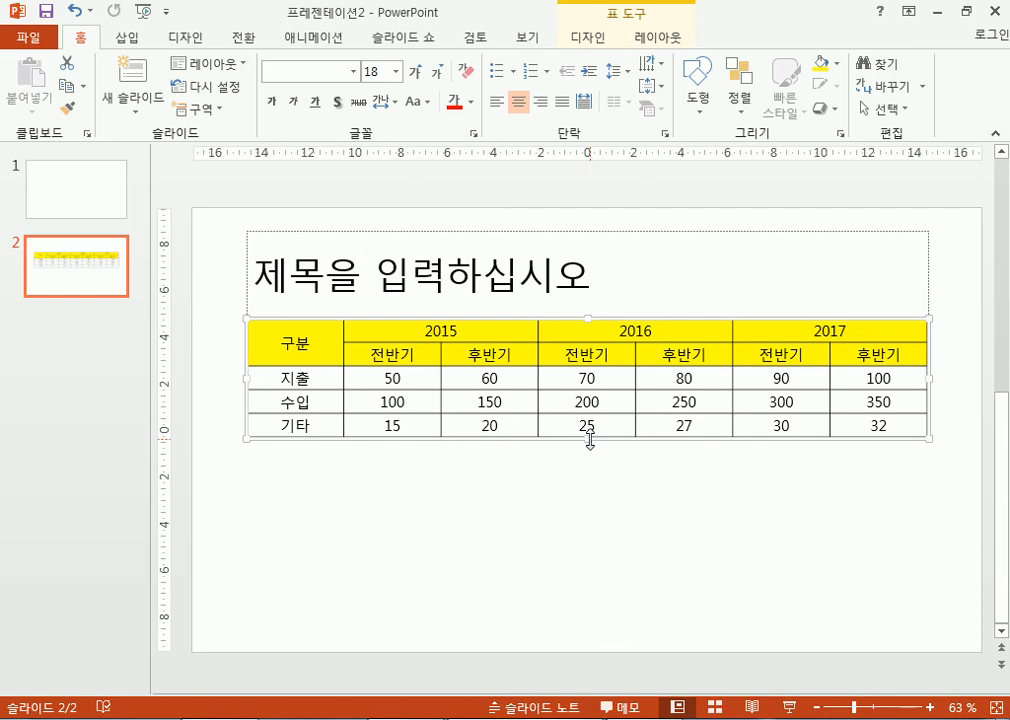
{"action": "left_click_drag", "start_coordinate": [590, 440], "coordinate": [597, 532]}
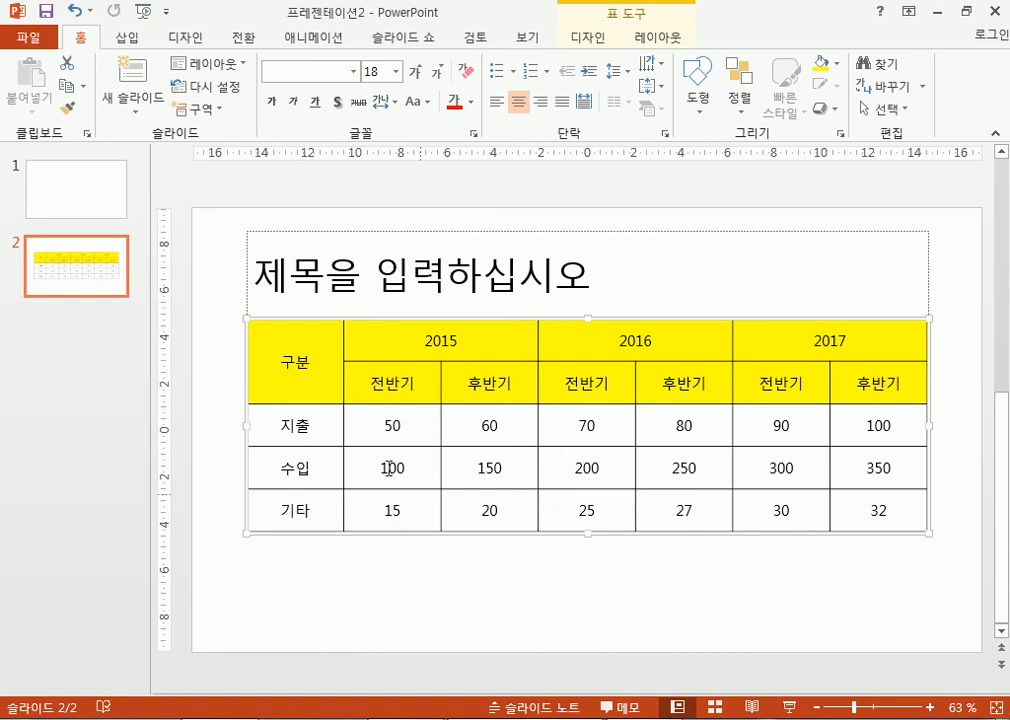
- Remove the yellow fill from the table's two header rows, including the 구분 cell
{"action": "left_click_drag", "start_coordinate": [295, 361], "coordinate": [909, 351]}
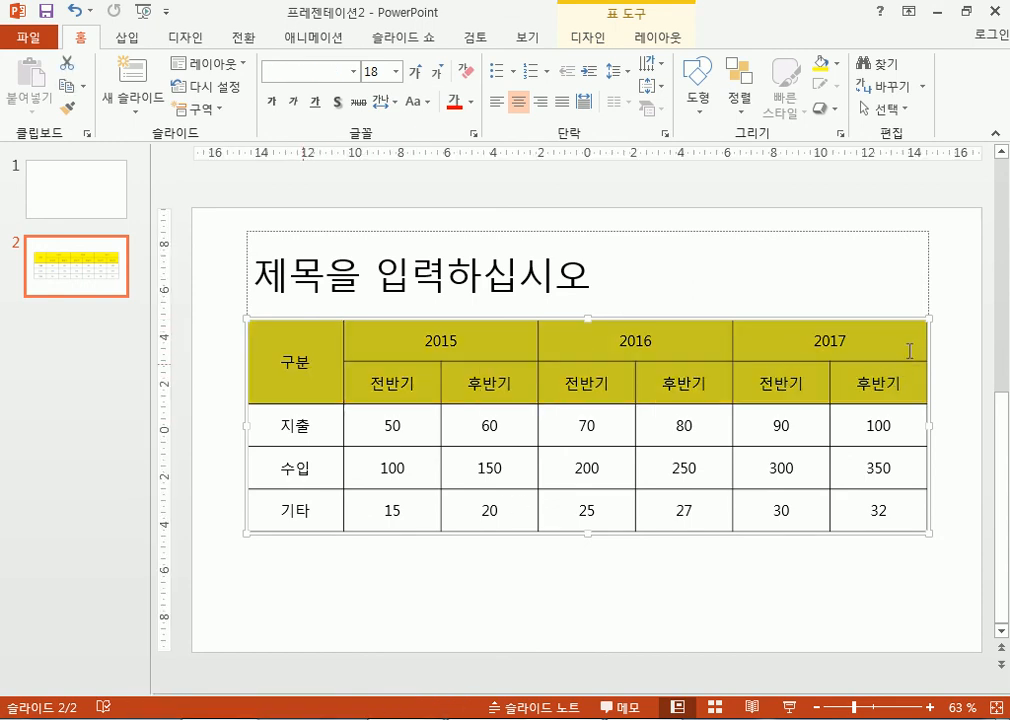
{"action": "left_click", "coordinate": [646, 37]}
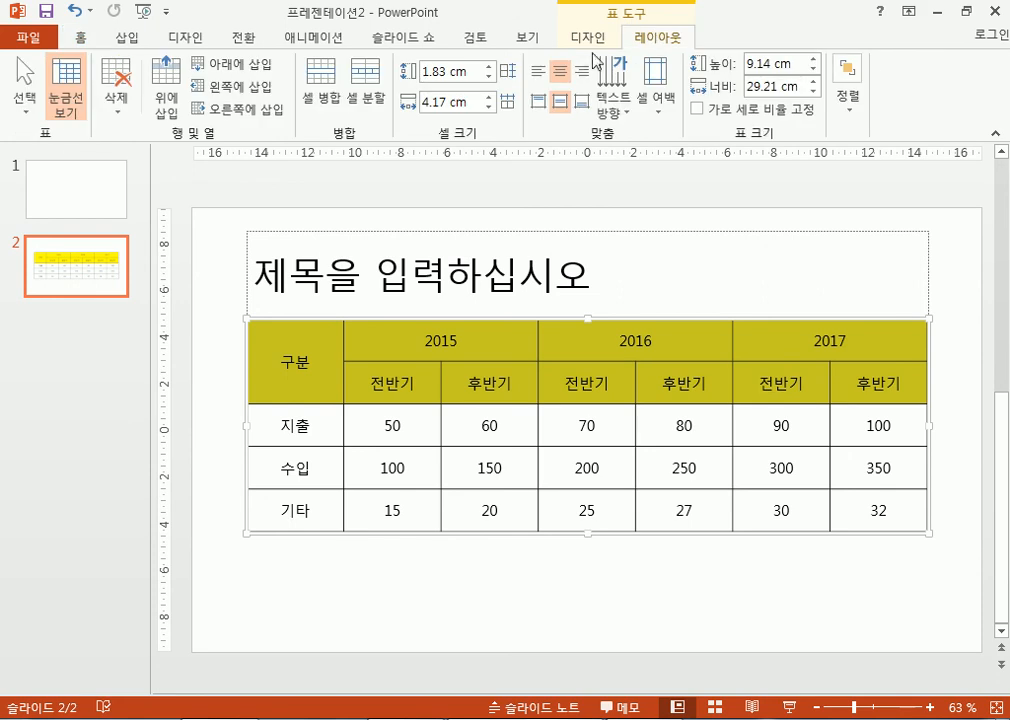
{"action": "left_click", "coordinate": [588, 37]}
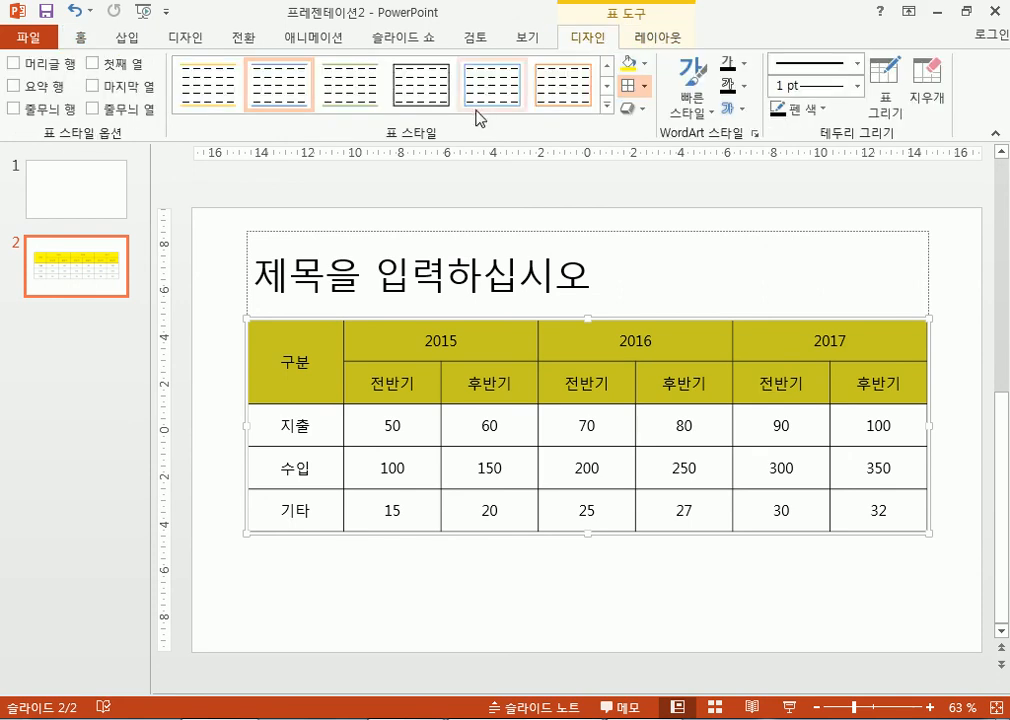
{"action": "left_click", "coordinate": [643, 63]}
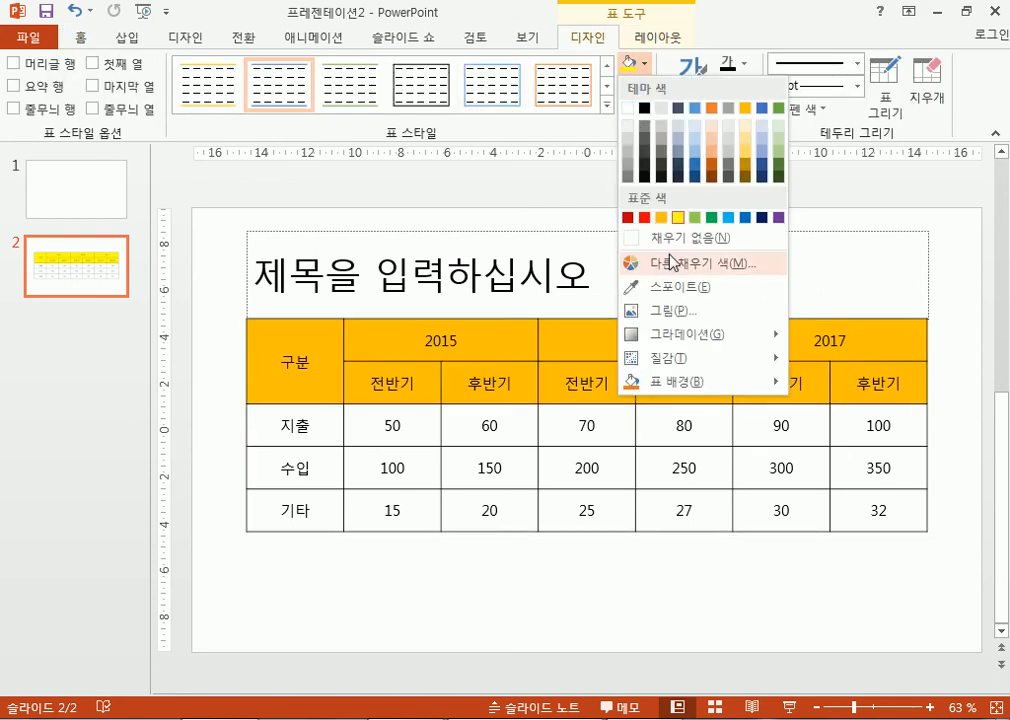
{"action": "left_click", "coordinate": [636, 234]}
{"action": "left_click", "coordinate": [293, 360]}
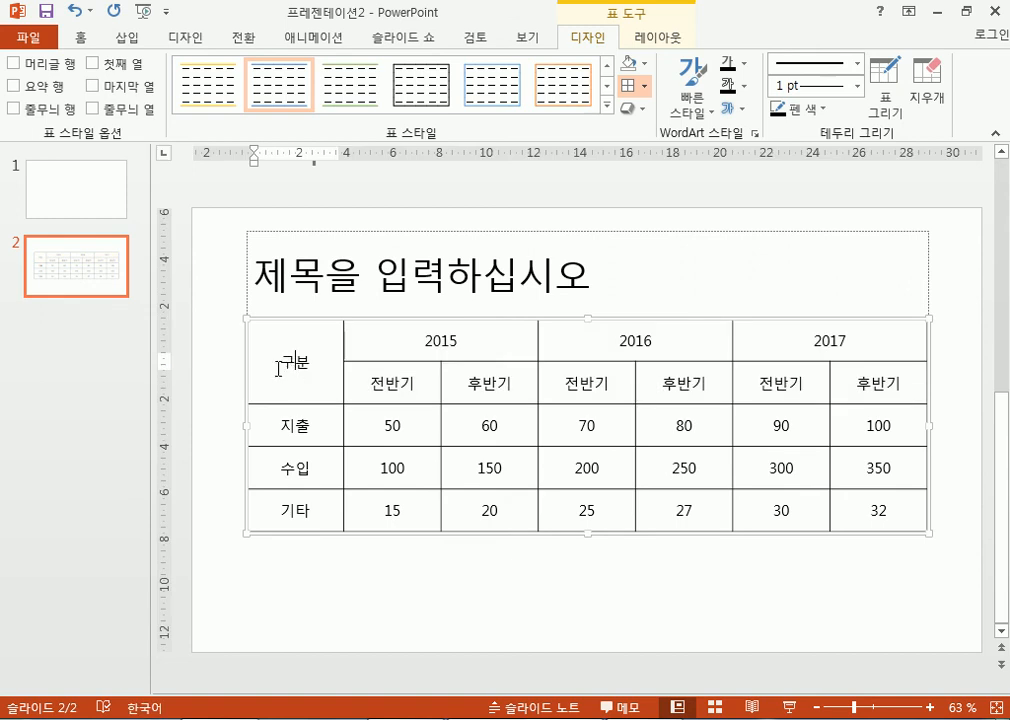
- Toggle the header row (머리글 행) formatting on and off, and try the orange-outlined and blue-lined table styles
{"action": "left_click", "coordinate": [52, 66]}
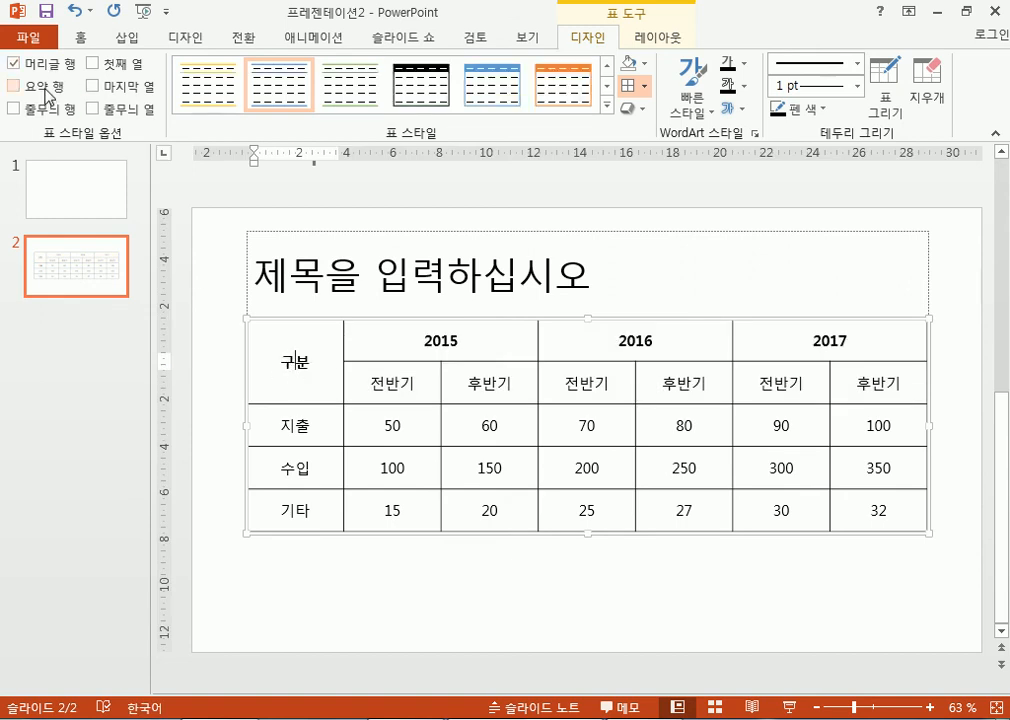
{"action": "left_click", "coordinate": [44, 62]}
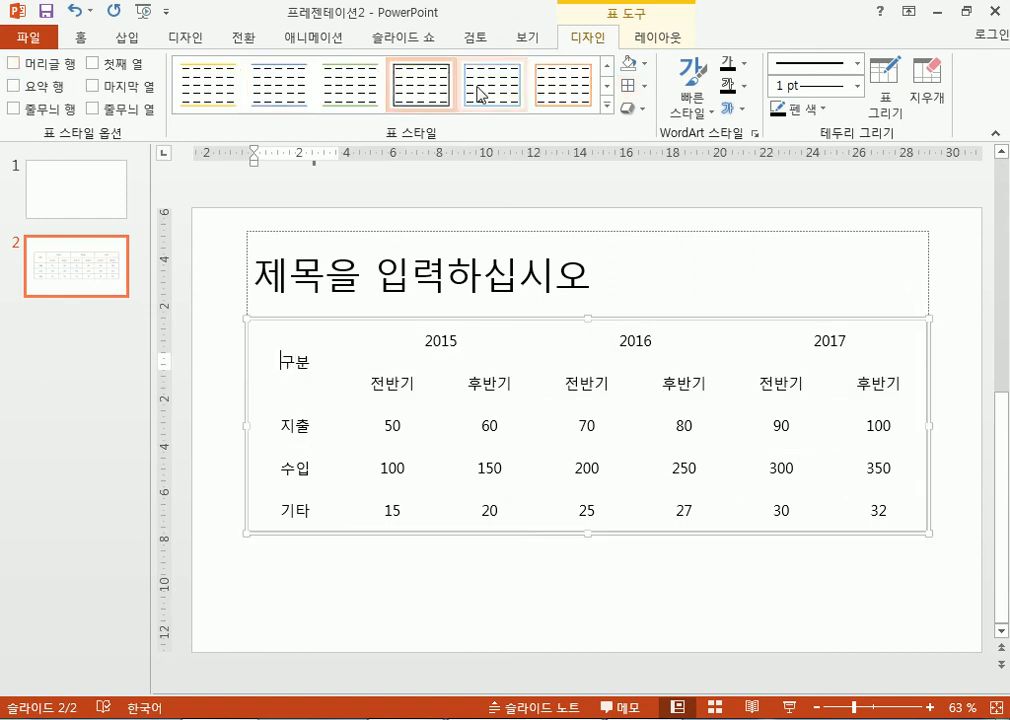
{"action": "left_click", "coordinate": [563, 88]}
{"action": "left_click", "coordinate": [472, 392]}
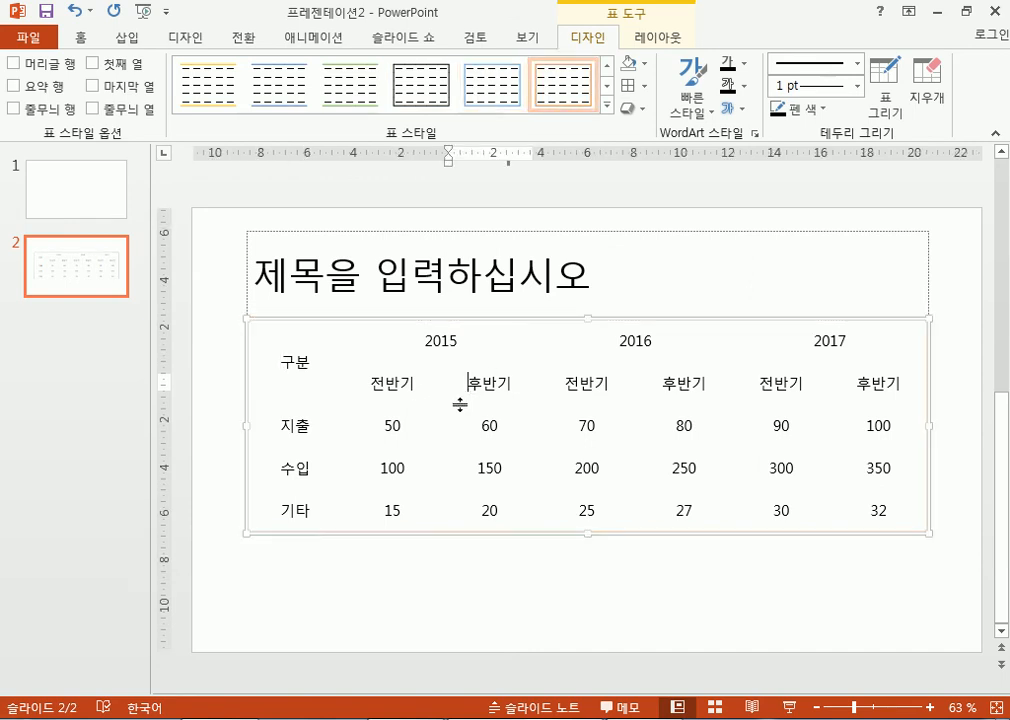
{"action": "left_click", "coordinate": [607, 88]}
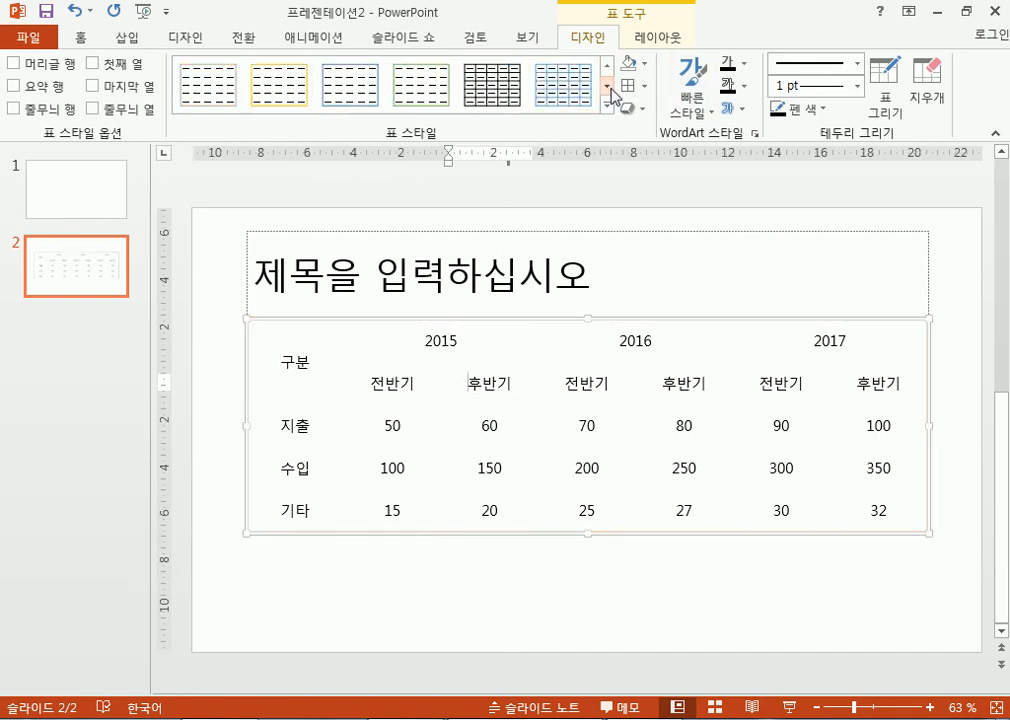
{"action": "left_click", "coordinate": [609, 90]}
{"action": "left_click", "coordinate": [495, 91]}
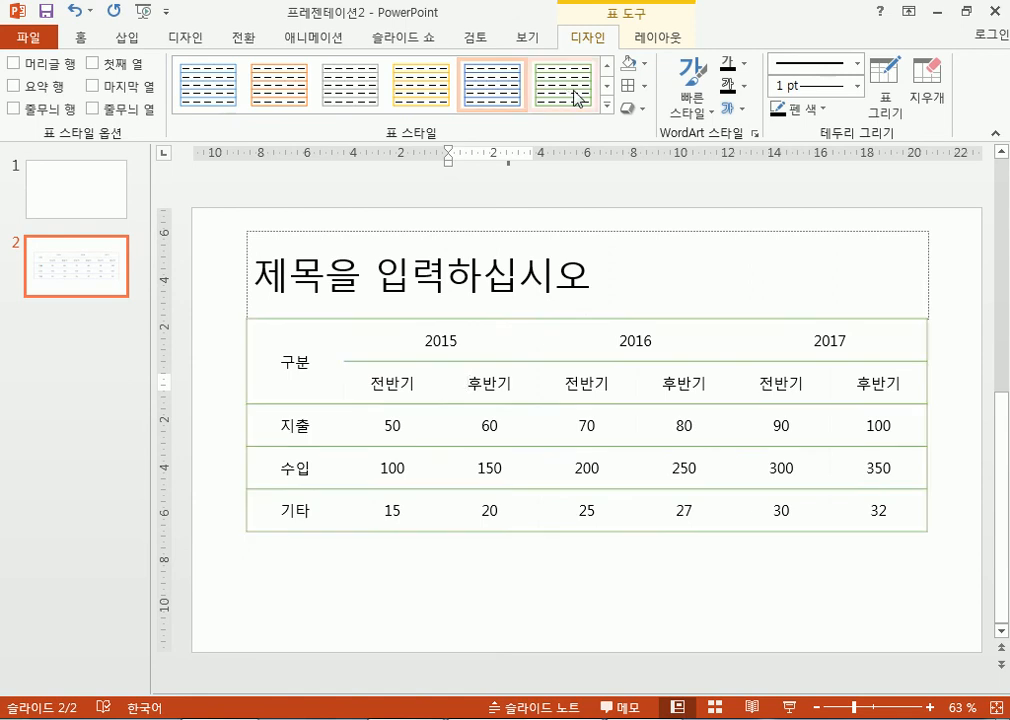
- Try the gray gradient table style, and apply the solid blue gradient style with white text to the table
{"action": "left_click", "coordinate": [607, 104]}
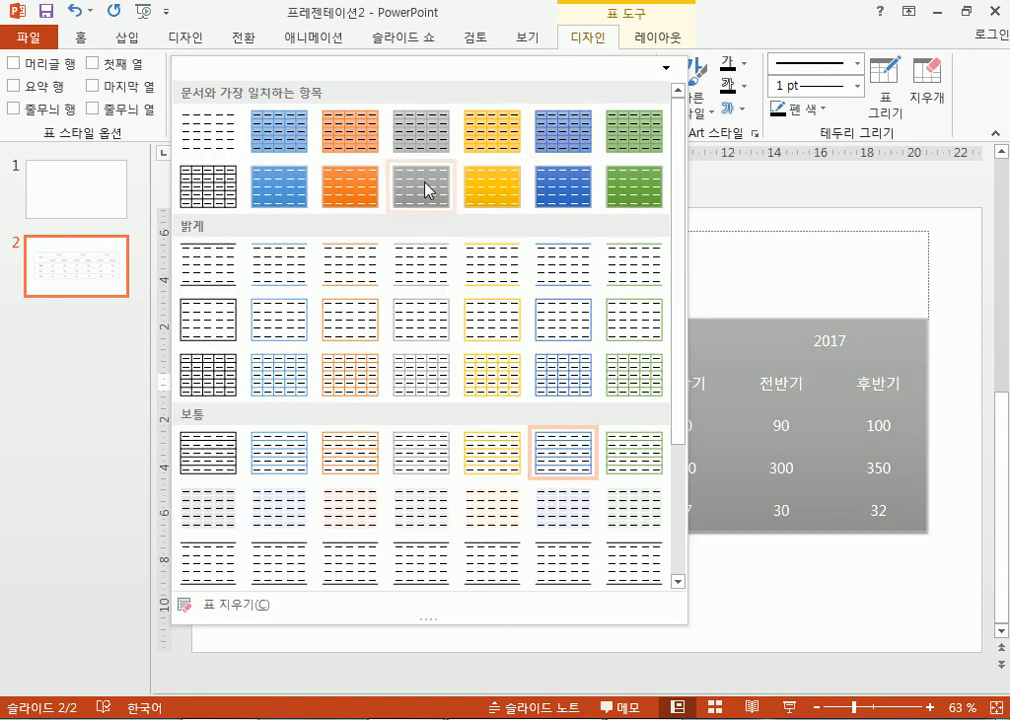
{"action": "left_click", "coordinate": [428, 189]}
{"action": "left_click", "coordinate": [566, 98]}
{"action": "left_click", "coordinate": [352, 92]}
- Fill the table's two header rows with the standard yellow color
{"action": "left_click_drag", "start_coordinate": [282, 357], "coordinate": [880, 383]}
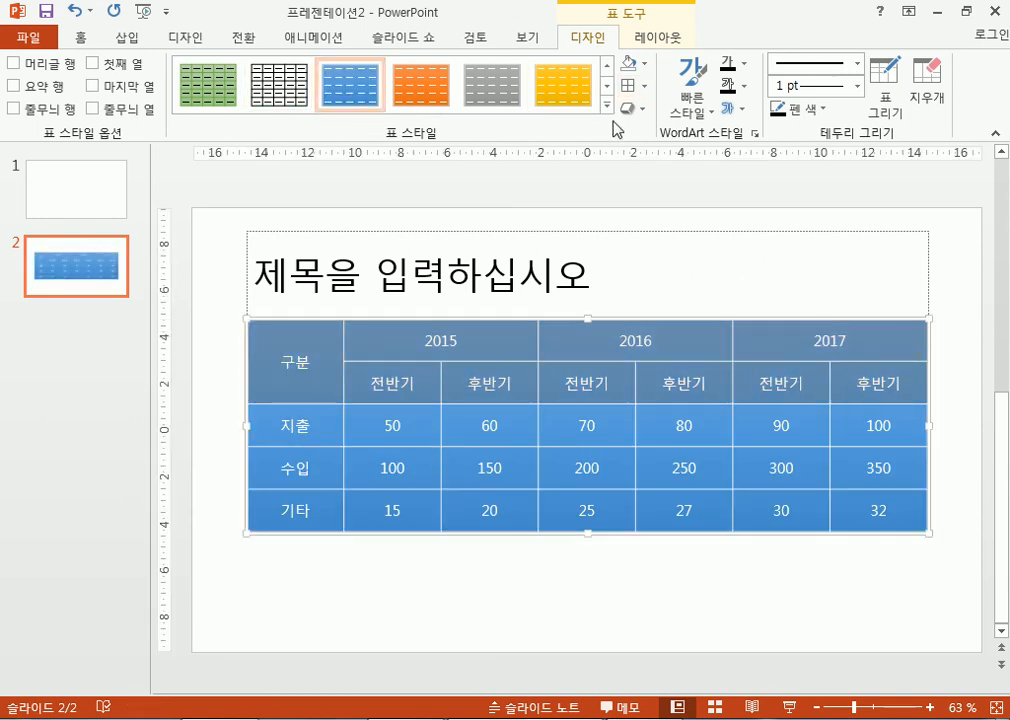
{"action": "left_click", "coordinate": [640, 63]}
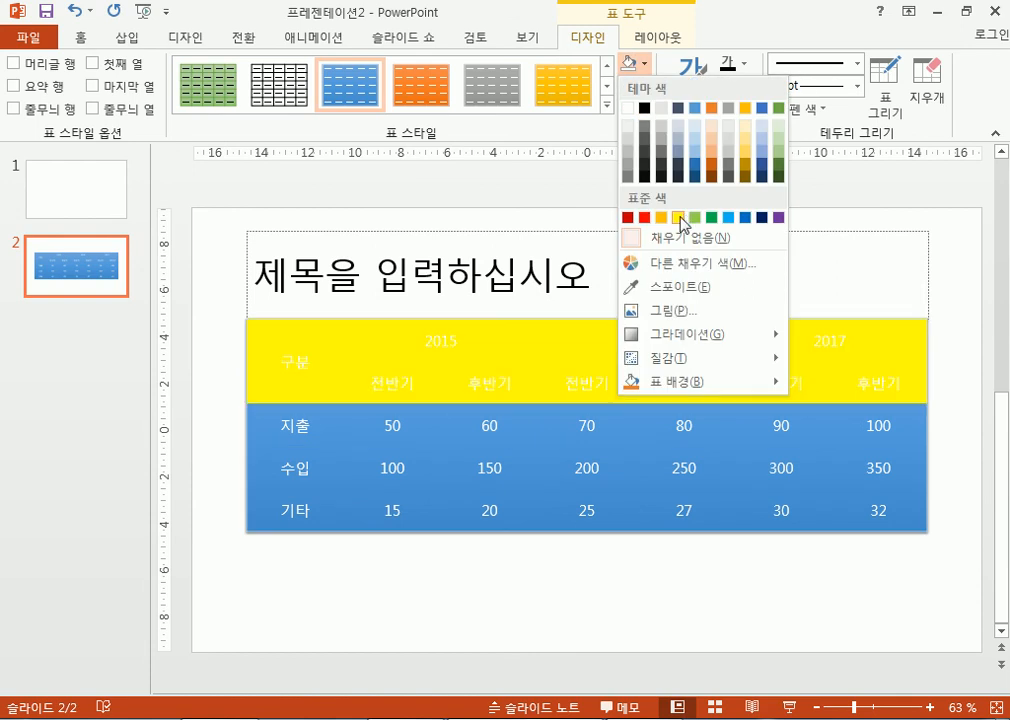
{"action": "left_click", "coordinate": [680, 220]}
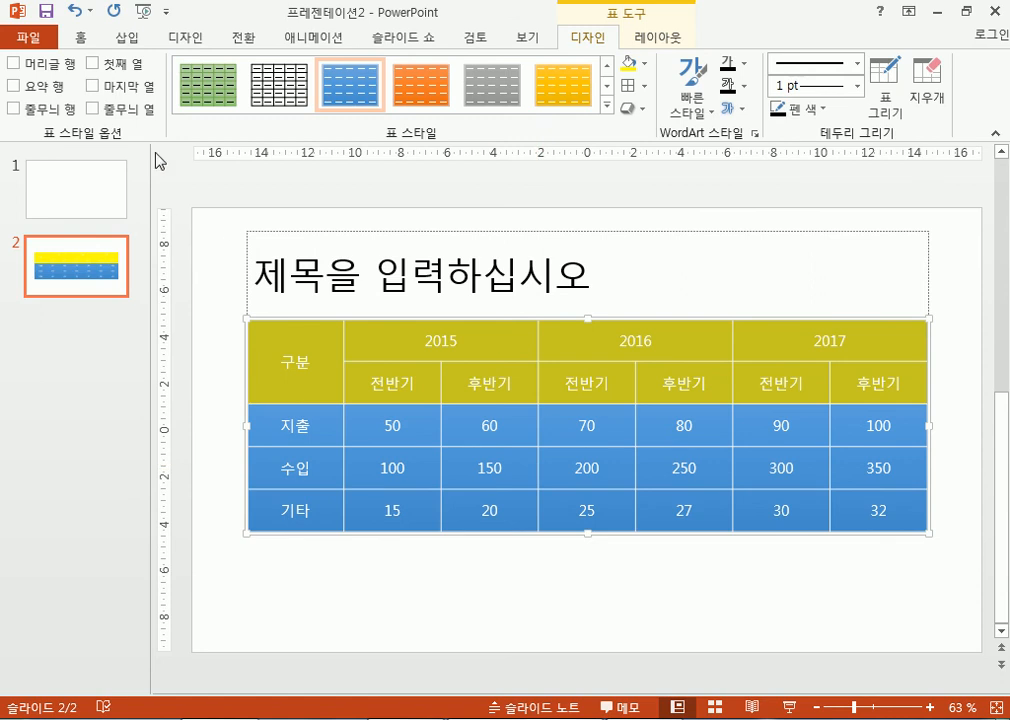
- Color the text in the table's two yellow header rows red
{"action": "left_click", "coordinate": [81, 38]}
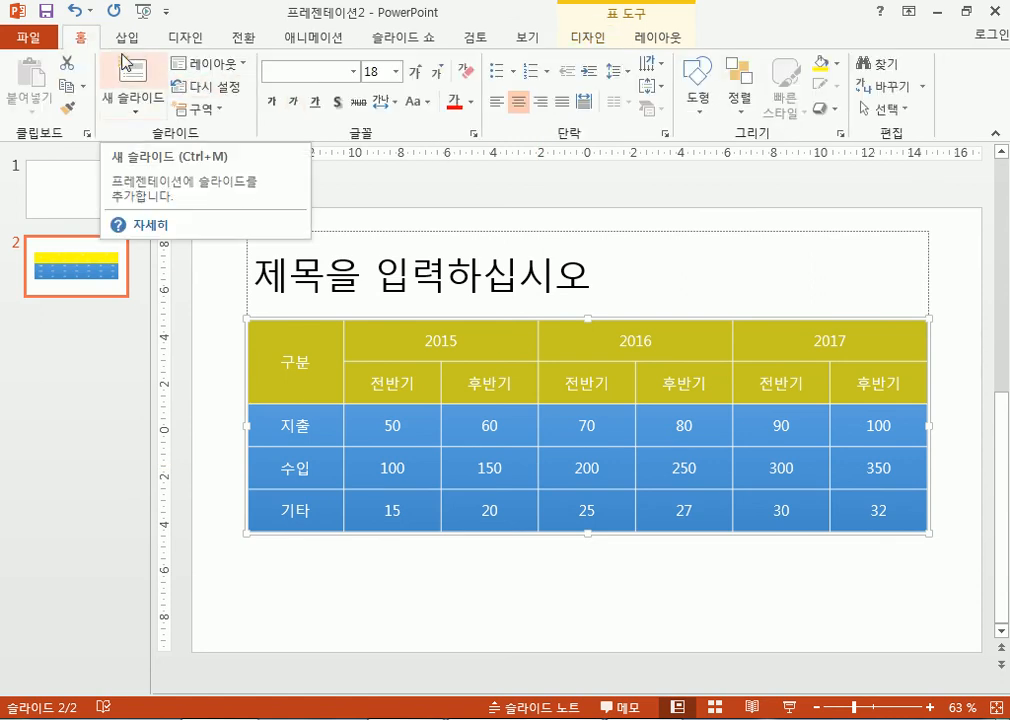
{"action": "left_click", "coordinate": [454, 103]}
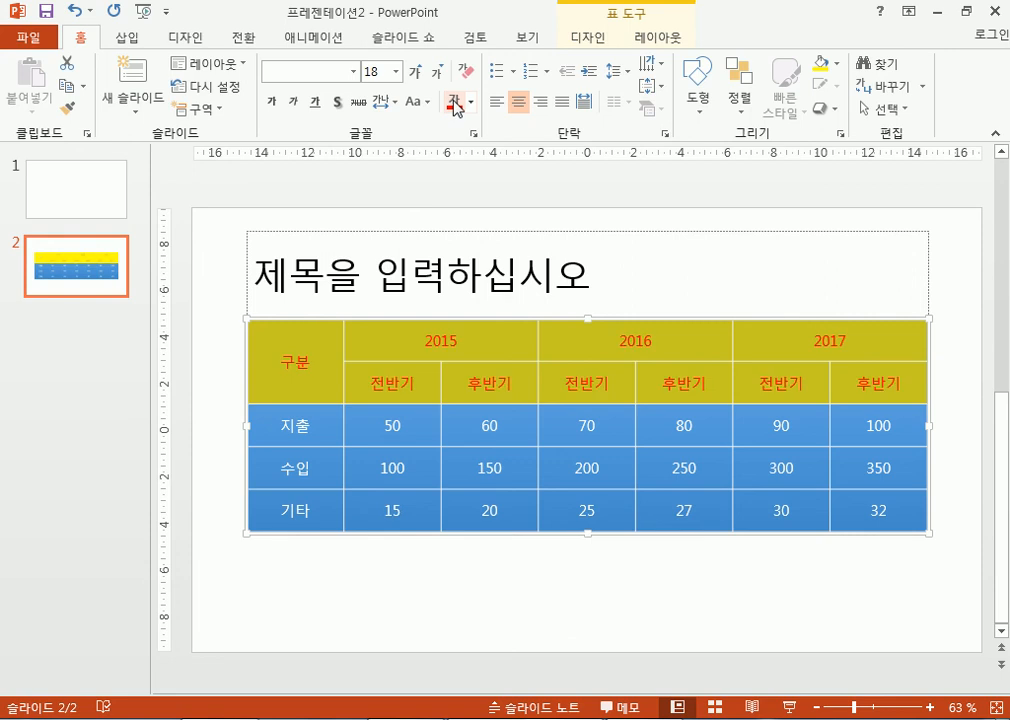
{"action": "left_click", "coordinate": [393, 595]}
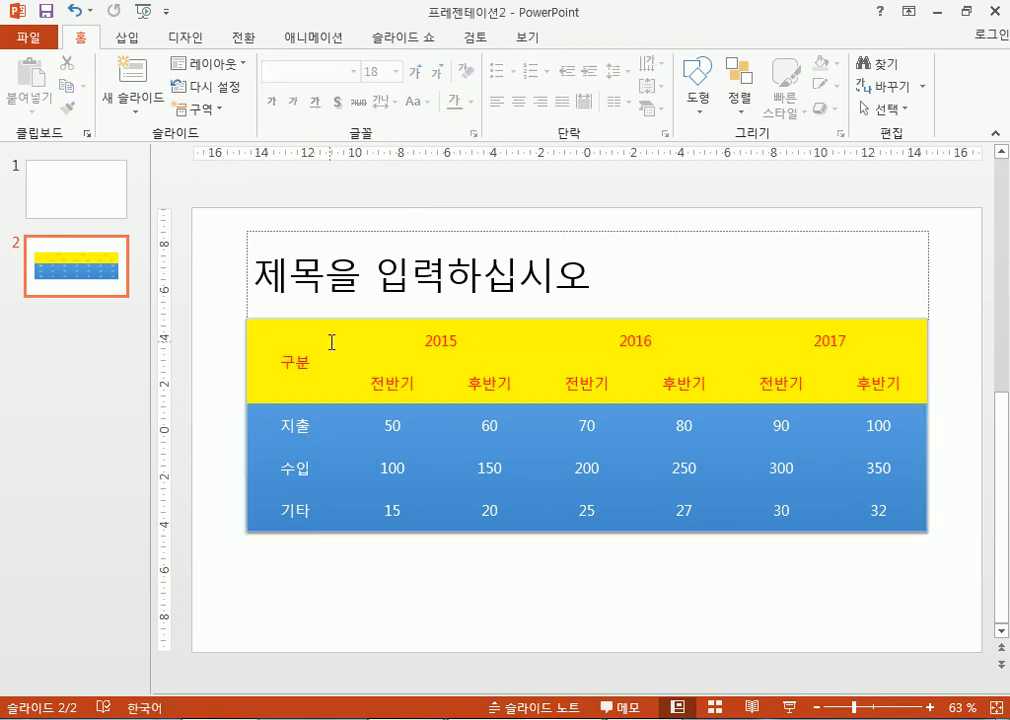
{"action": "left_click", "coordinate": [259, 353]}
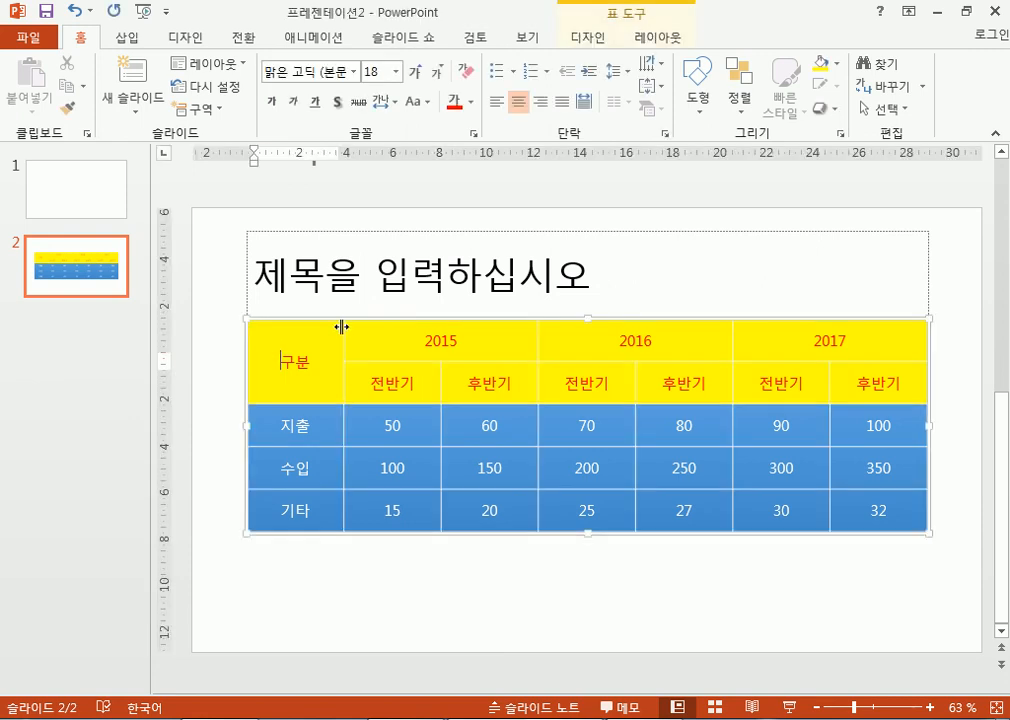
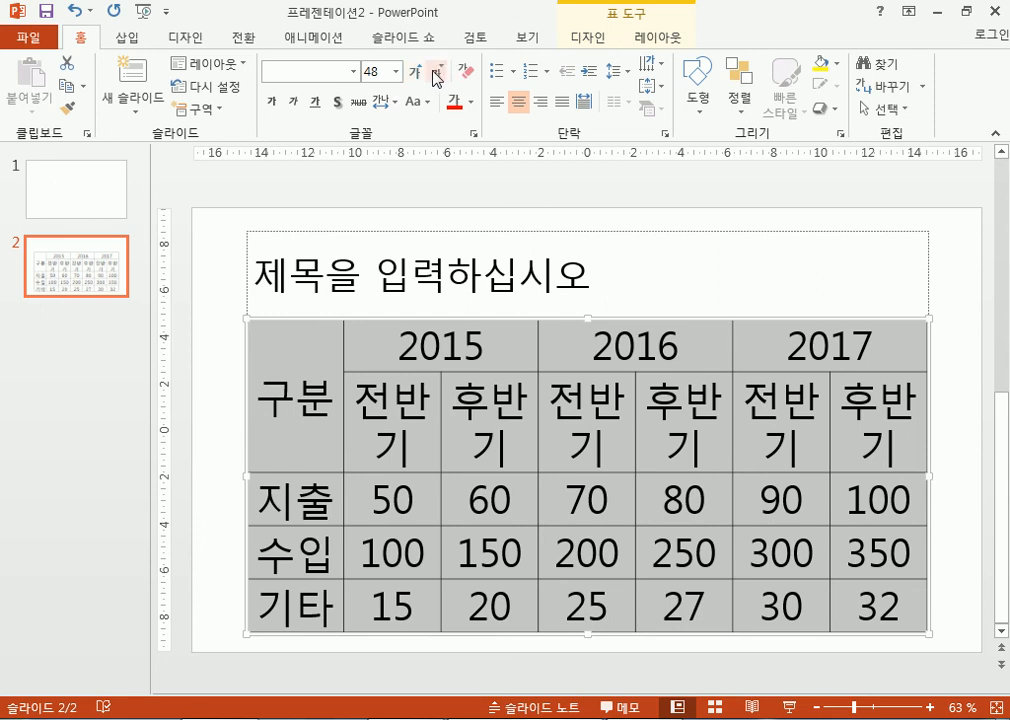
- Reduce the font size of all the table's text to 32 pt
{"action": "left_click", "coordinate": [436, 73]}
{"action": "left_click", "coordinate": [436, 73]}
{"action": "left_click", "coordinate": [436, 73]}
{"action": "left_click", "coordinate": [436, 73]}
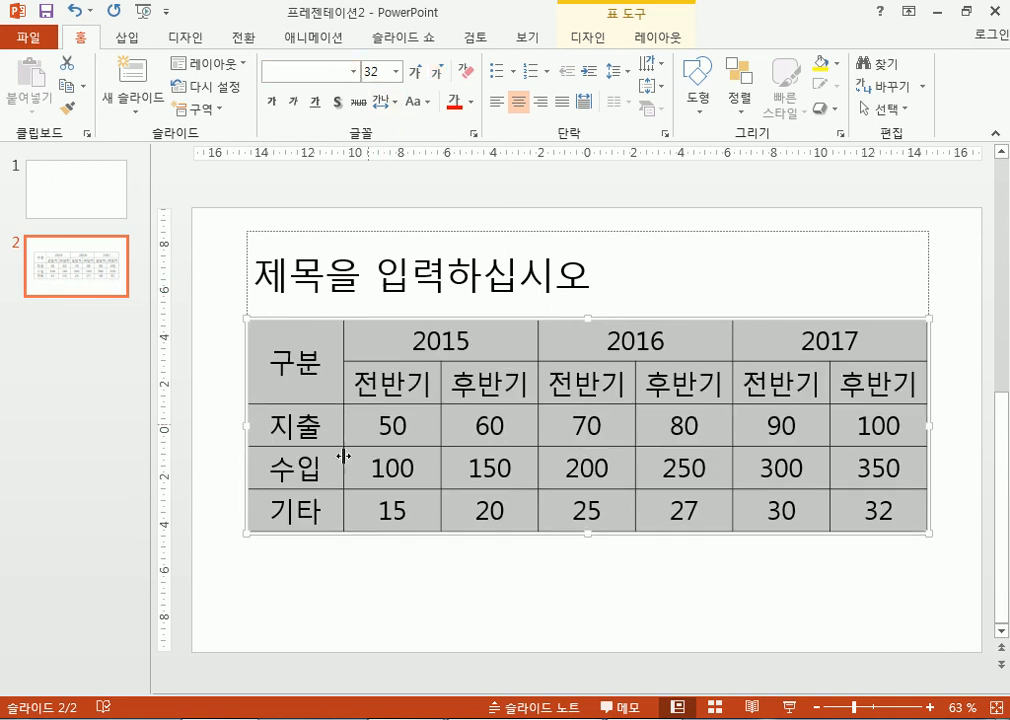
{"action": "left_click", "coordinate": [343, 580]}
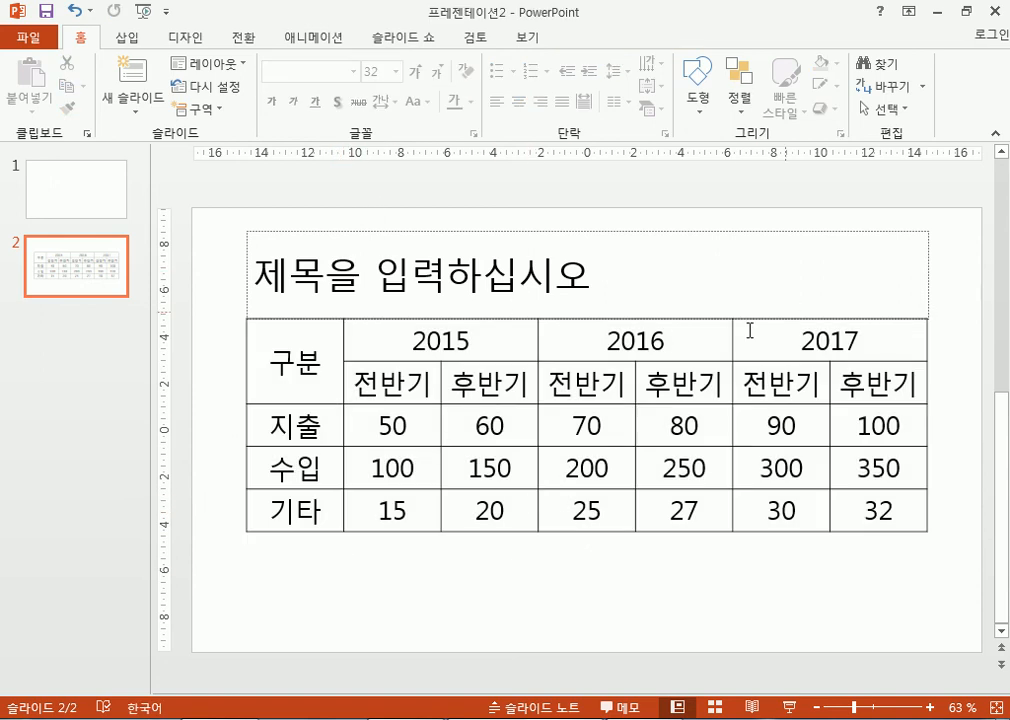
- Clear the contents of the two 2017 columns, and undo the deletion
{"action": "left_click_drag", "start_coordinate": [778, 332], "coordinate": [870, 520]}
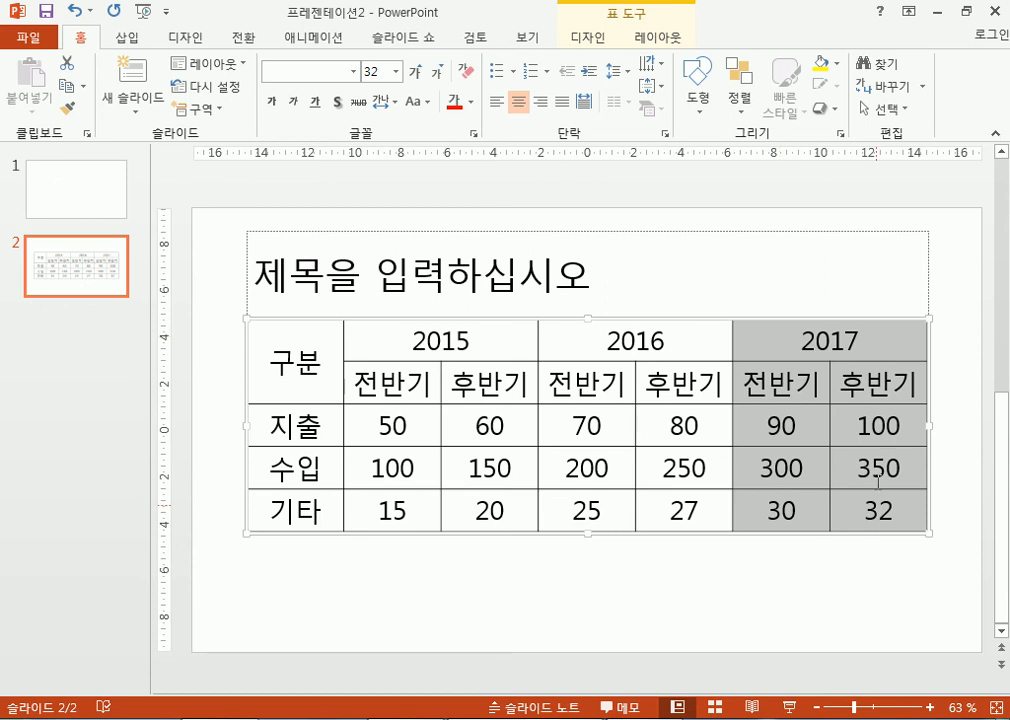
{"action": "key", "text": "Delete"}
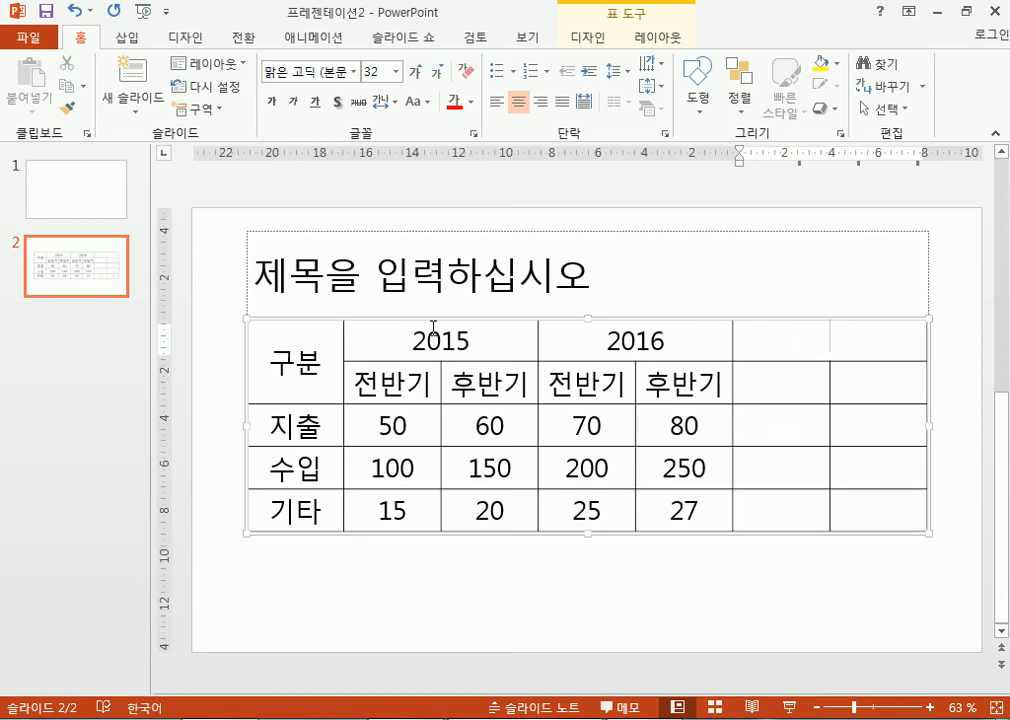
{"action": "left_click_drag", "start_coordinate": [746, 338], "coordinate": [875, 507]}
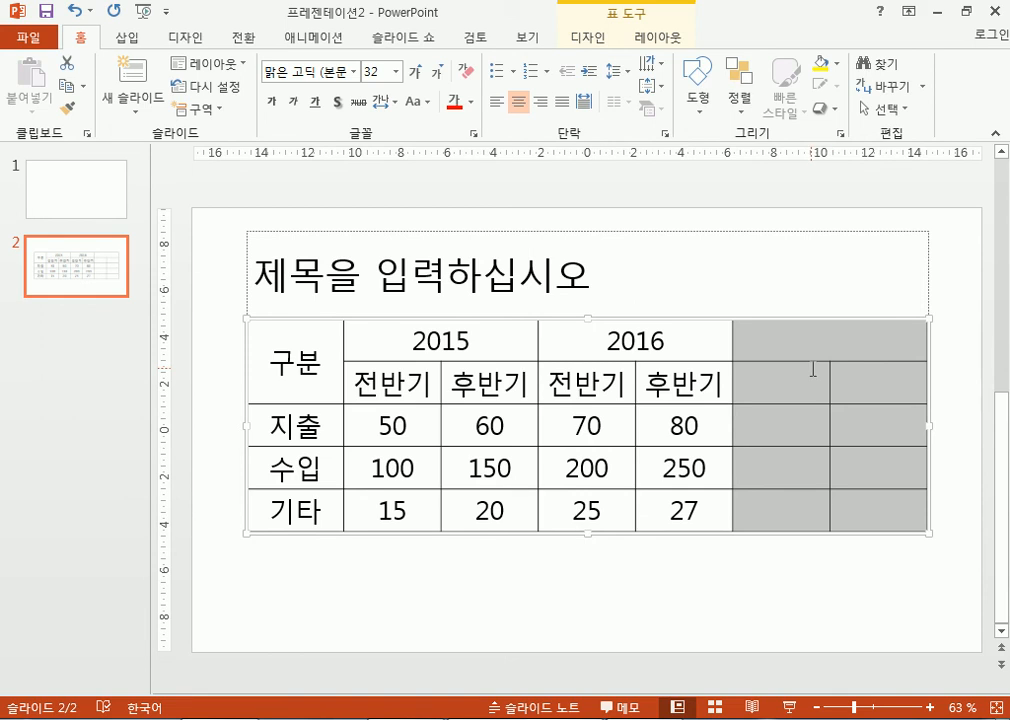
{"action": "key", "text": "ctrl+z"}
{"action": "left_click", "coordinate": [850, 282]}
{"action": "left_click", "coordinate": [956, 362]}
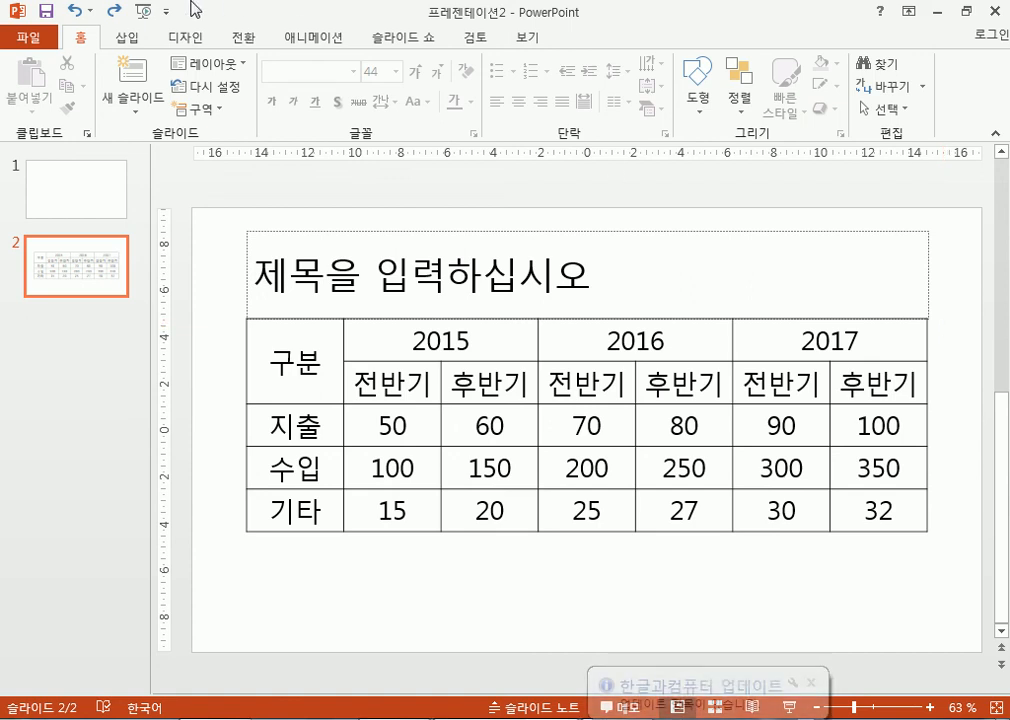
- Open the presentation 차트.pptx from the Section 4 예제파일 folder
{"action": "left_click", "coordinate": [31, 36]}
{"action": "left_click", "coordinate": [75, 159]}
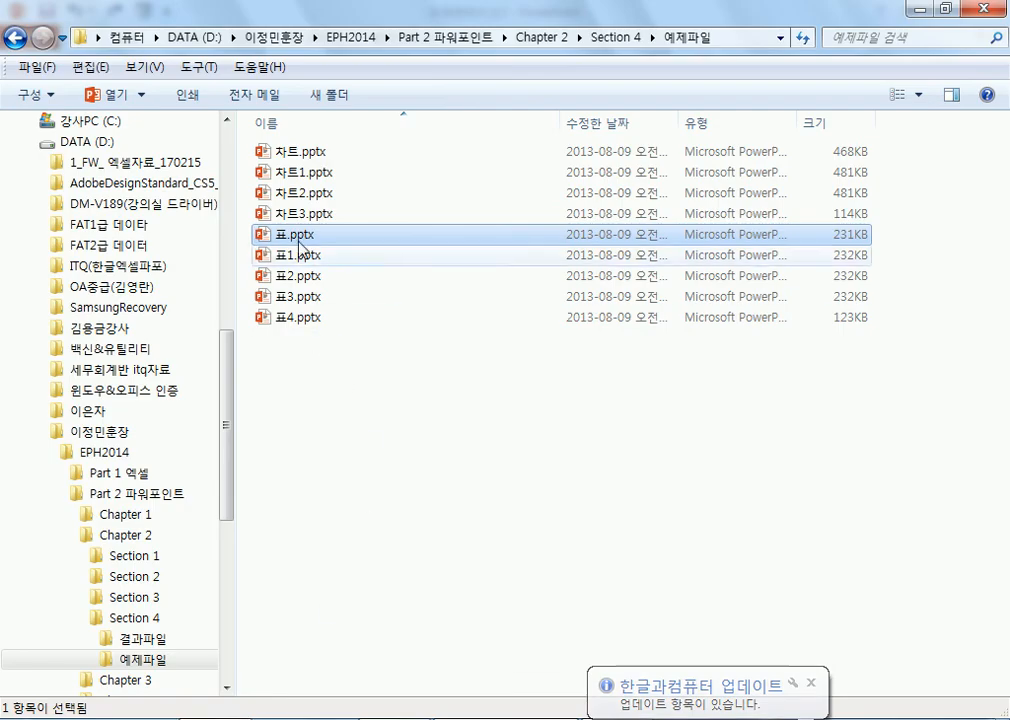
{"action": "double_click", "coordinate": [299, 156]}
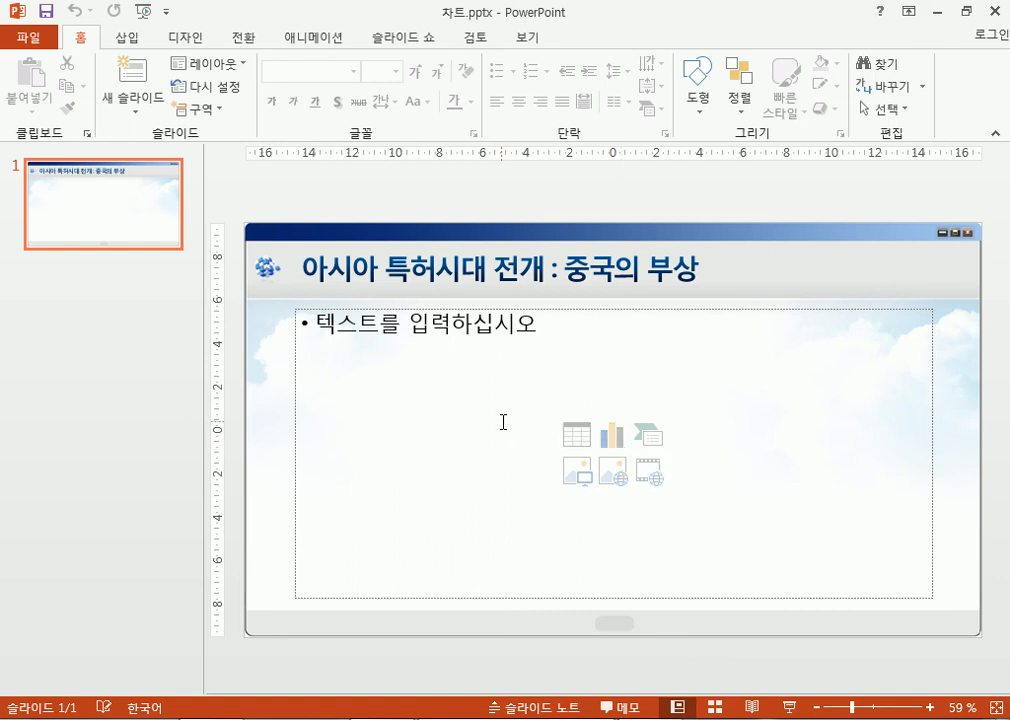
- Insert a clustered column chart (묶은 세로 막대형) in the content placeholder, and move its data sheet aside
{"action": "left_click", "coordinate": [612, 440]}
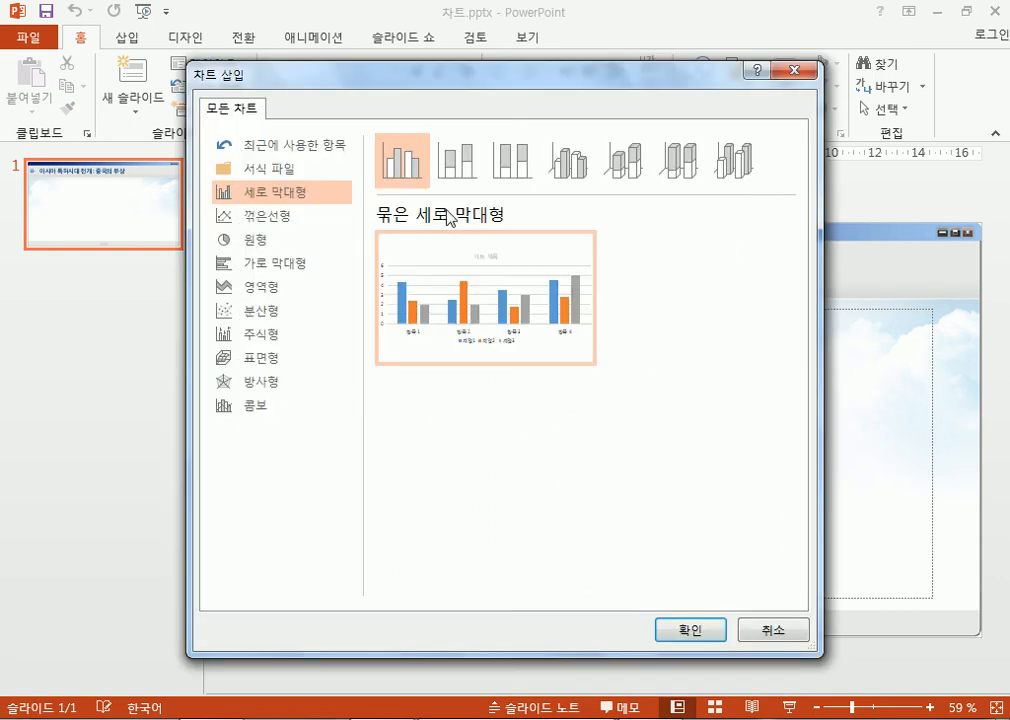
{"action": "mouse_move", "coordinate": [510, 323]}
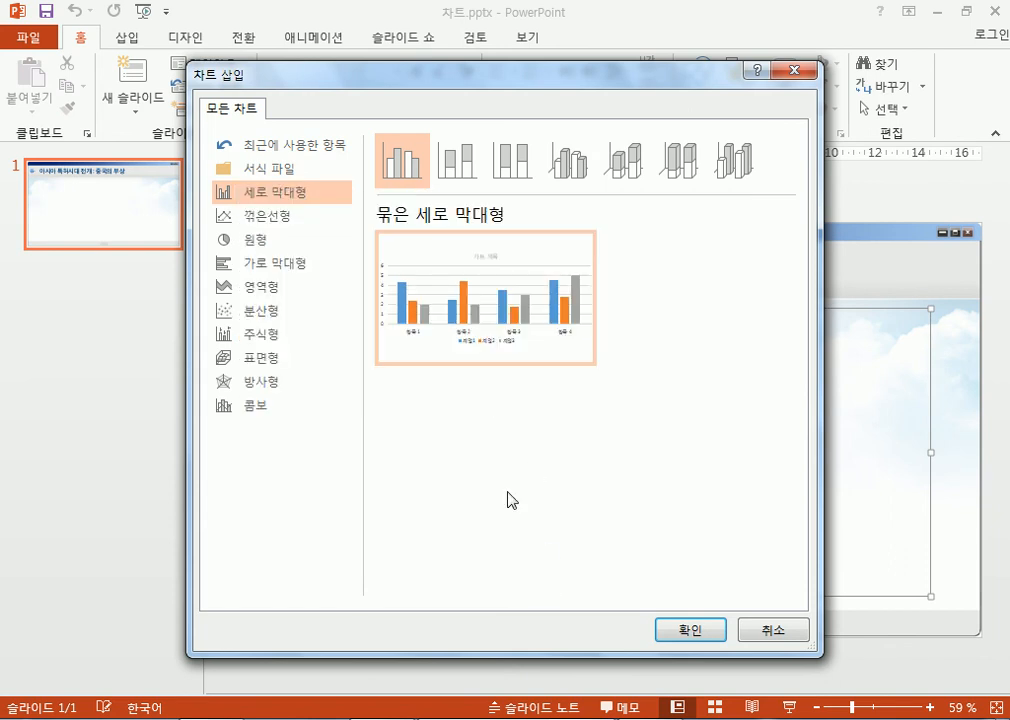
{"action": "left_click", "coordinate": [697, 631]}
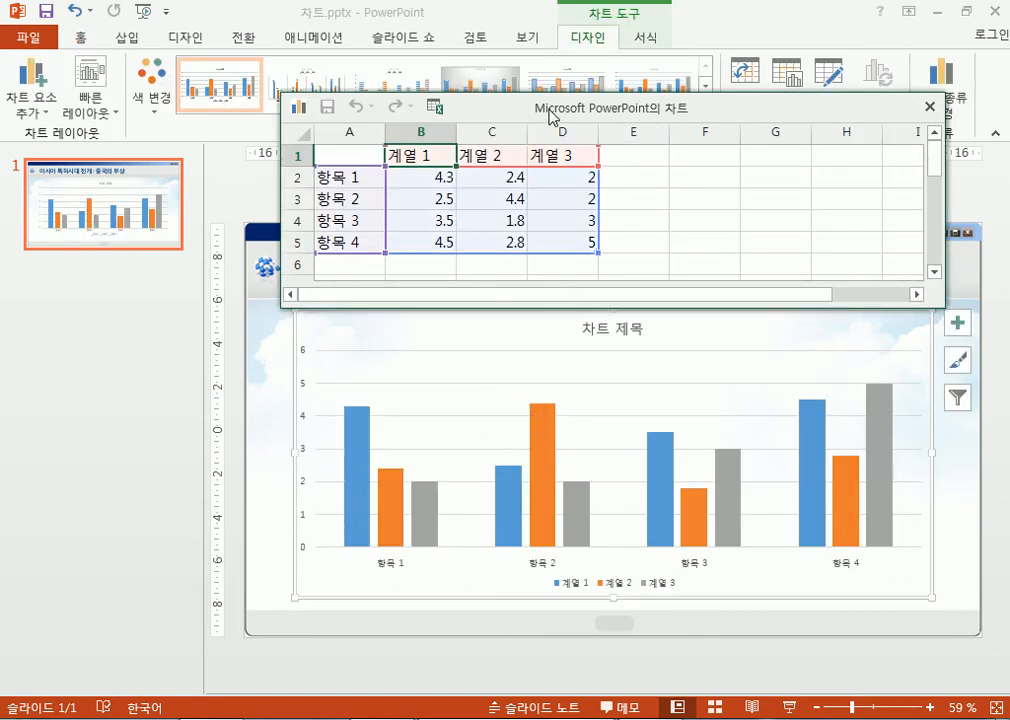
{"action": "left_click_drag", "start_coordinate": [548, 109], "coordinate": [466, 107]}
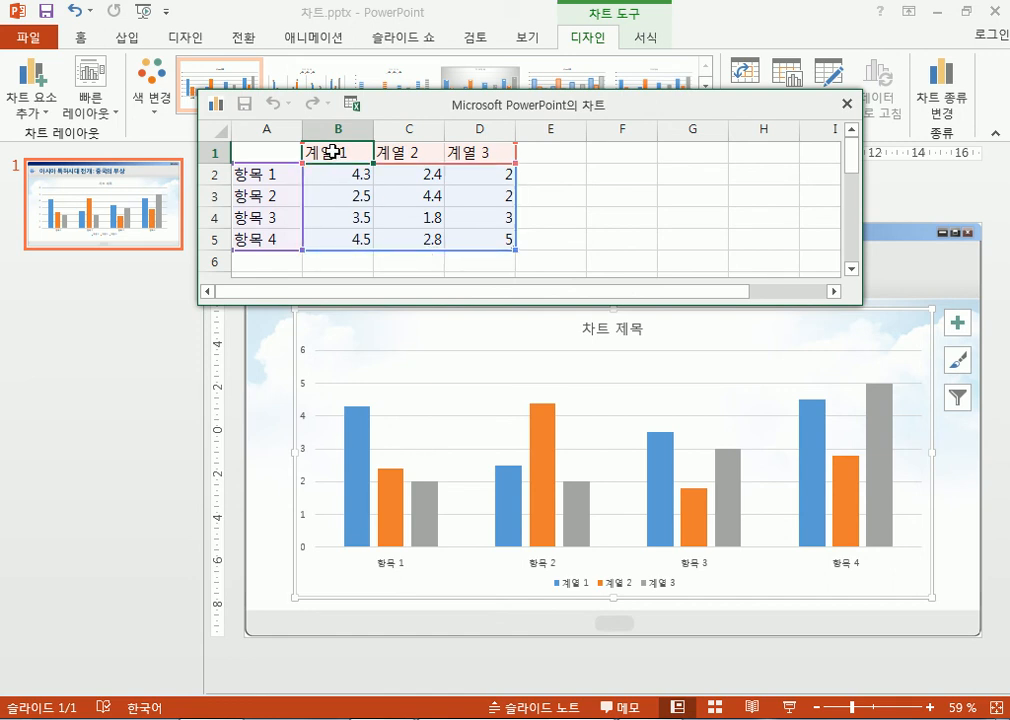
- Try extending the chart's data range to include column E, and shrink it back to column D
{"action": "left_click", "coordinate": [715, 259]}
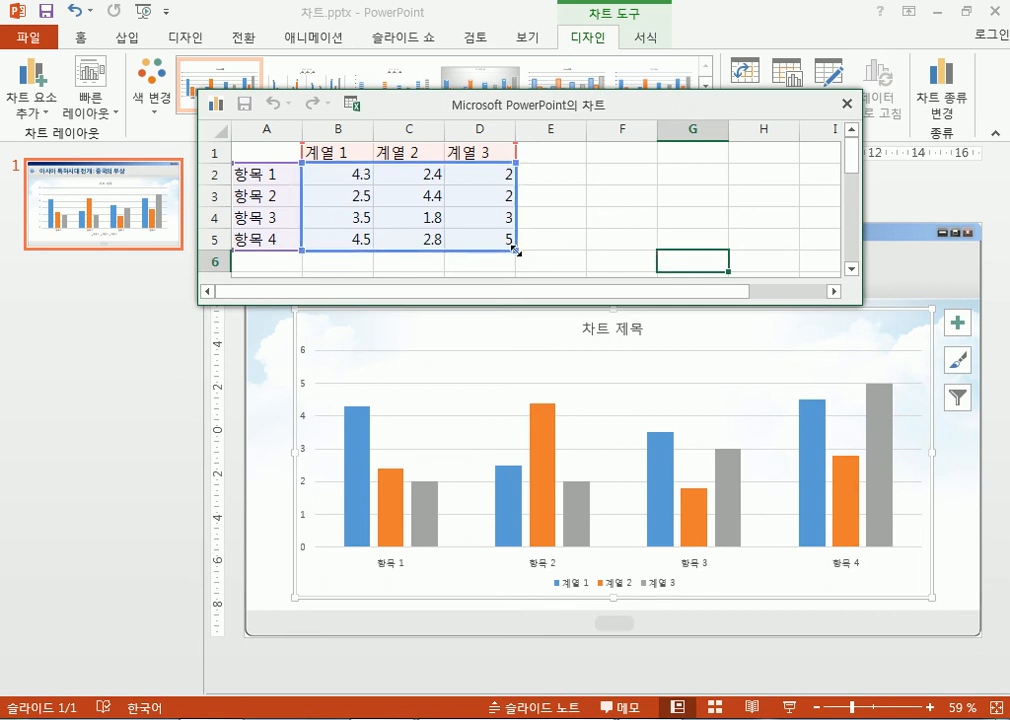
{"action": "left_click", "coordinate": [764, 196]}
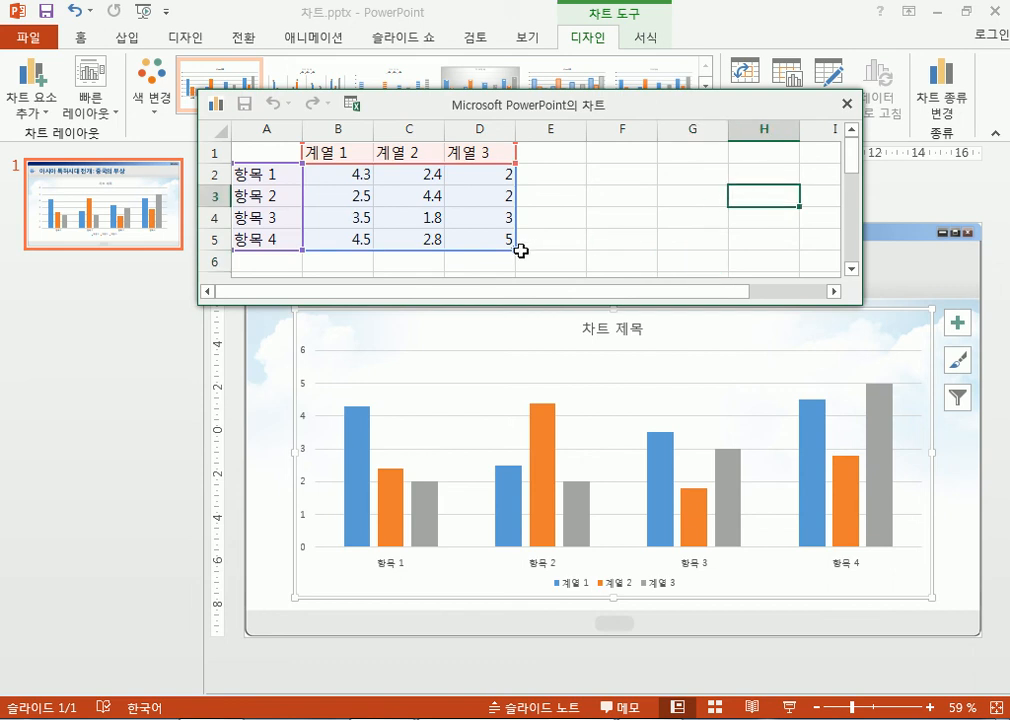
{"action": "left_click_drag", "start_coordinate": [513, 250], "coordinate": [588, 250]}
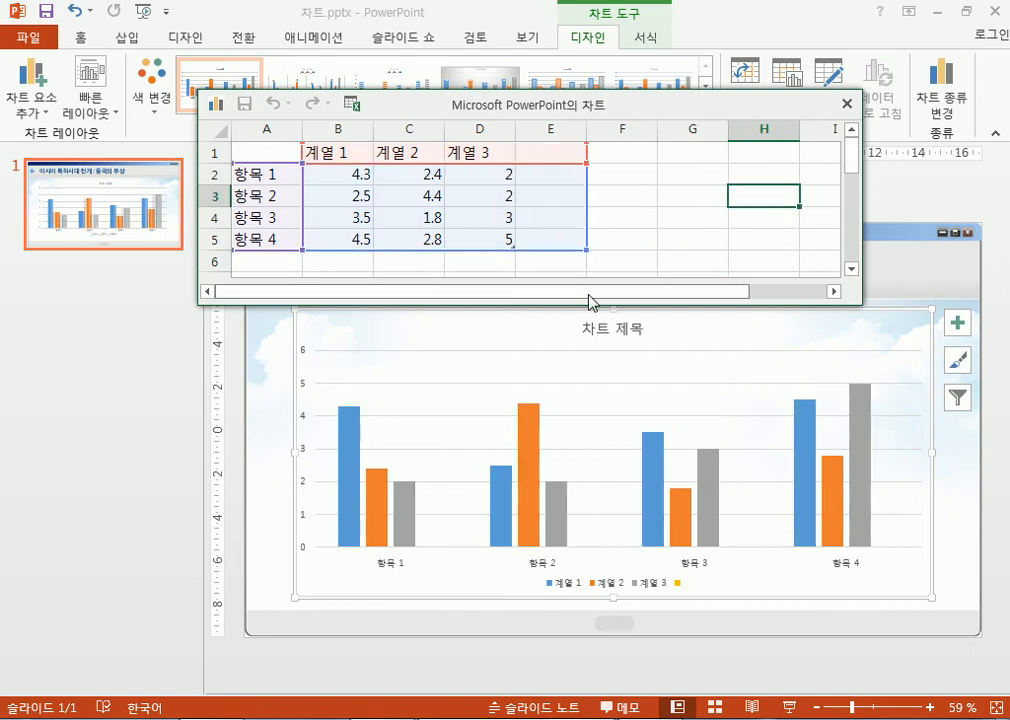
{"action": "left_click_drag", "start_coordinate": [588, 250], "coordinate": [521, 245]}
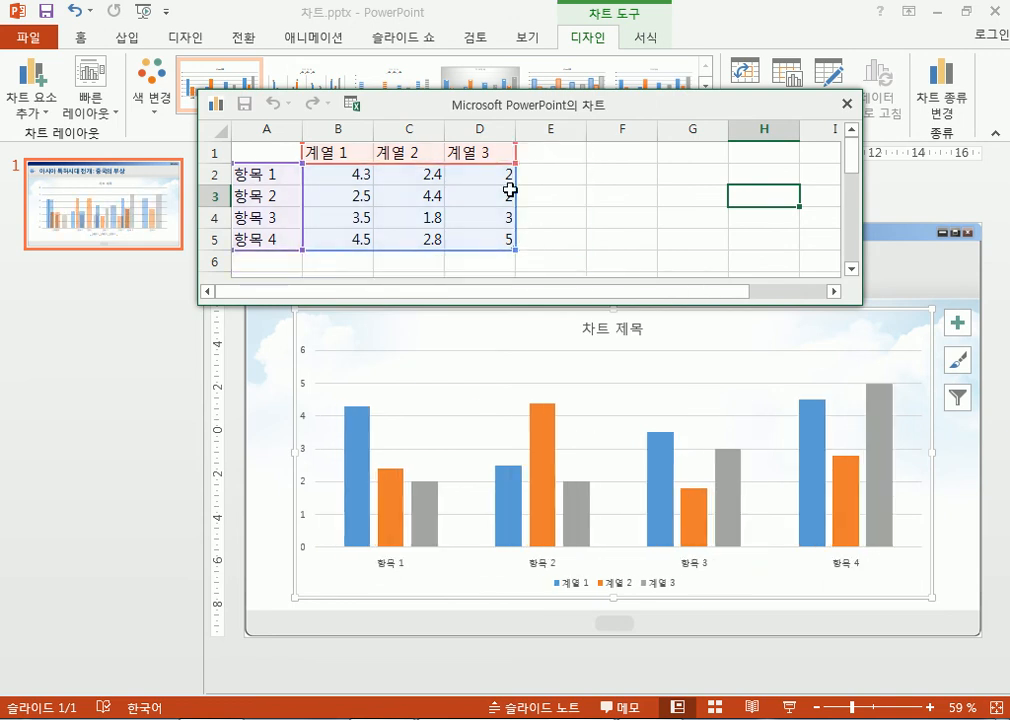
- Rename the three series headings in B1 to D1 as 국어, 영어 and 수학
{"action": "left_click", "coordinate": [338, 152]}
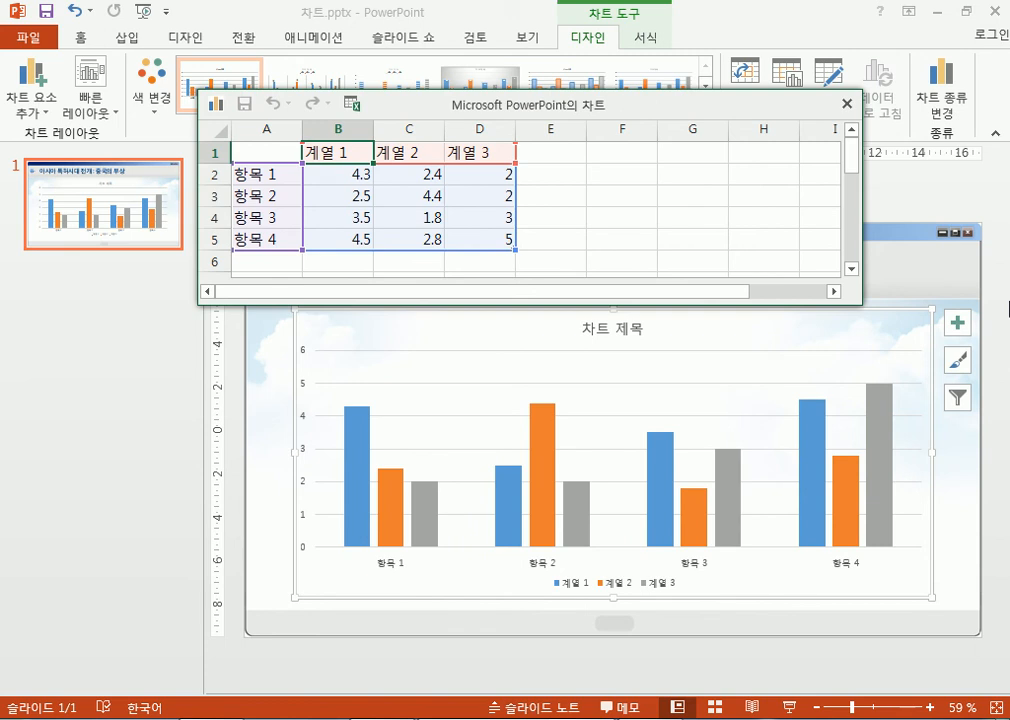
{"action": "type", "text": "rnr"}
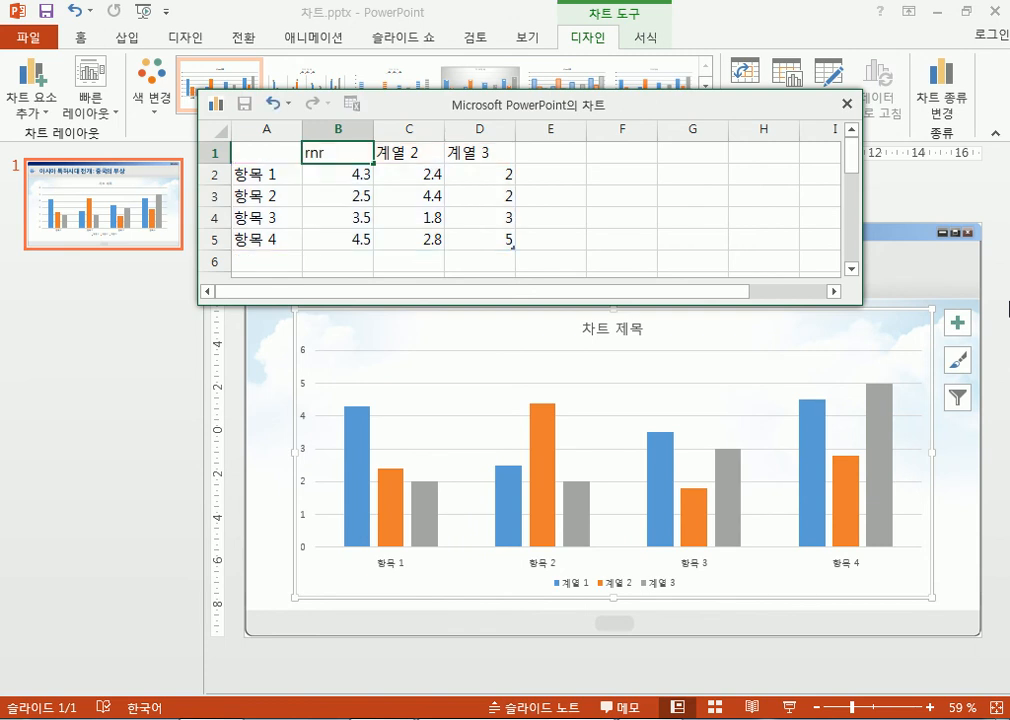
{"action": "type", "text": "고ㅜㄱ"}
{"action": "key", "text": "BackSpace"}
{"action": "key", "text": "BackSpace"}
{"action": "key", "text": "BackSpace"}
{"action": "type", "text": "국어"}
{"action": "key", "text": "Tab"}
{"action": "type", "text": "영어"}
{"action": "key", "text": "Tab"}
{"action": "type", "text": "수학"}
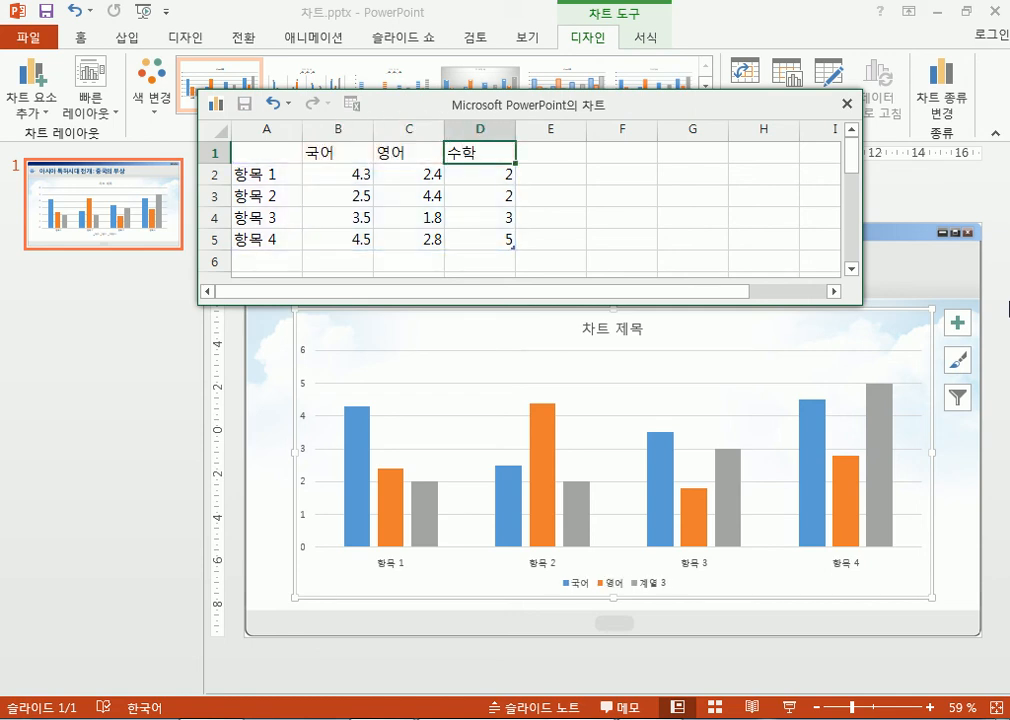
{"action": "key", "text": "Return"}
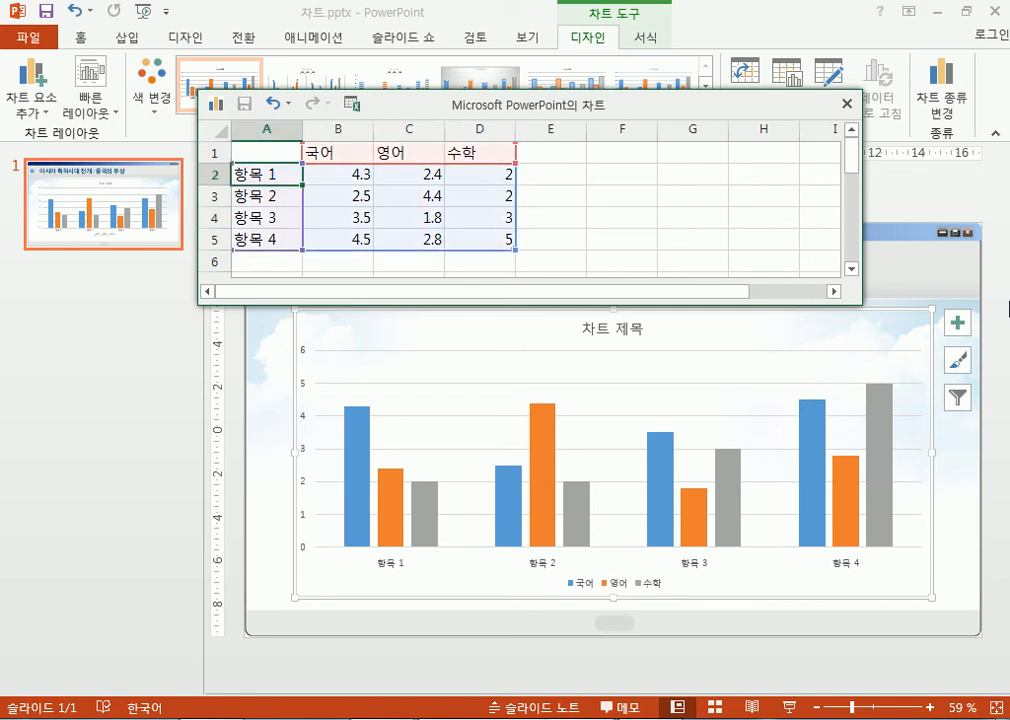
- Rename the first two categories in A2 and A3 as 홍길동 and 일지매
{"action": "type", "text": "홍길동"}
{"action": "key", "text": "Return"}
{"action": "key", "text": "Tab"}
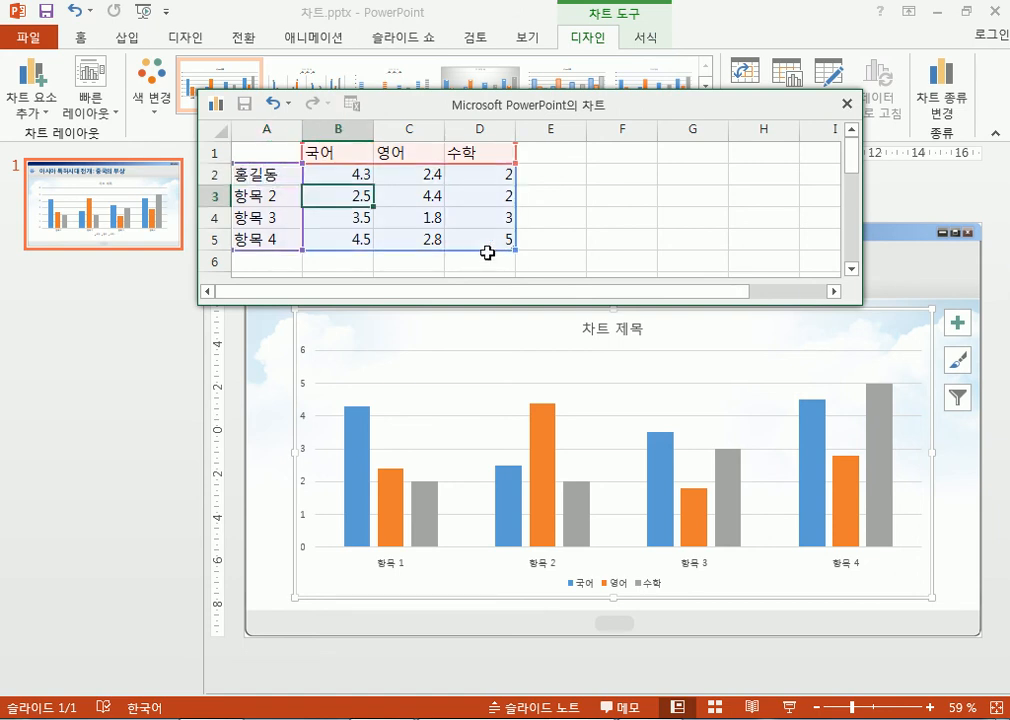
{"action": "type", "text": "이"}
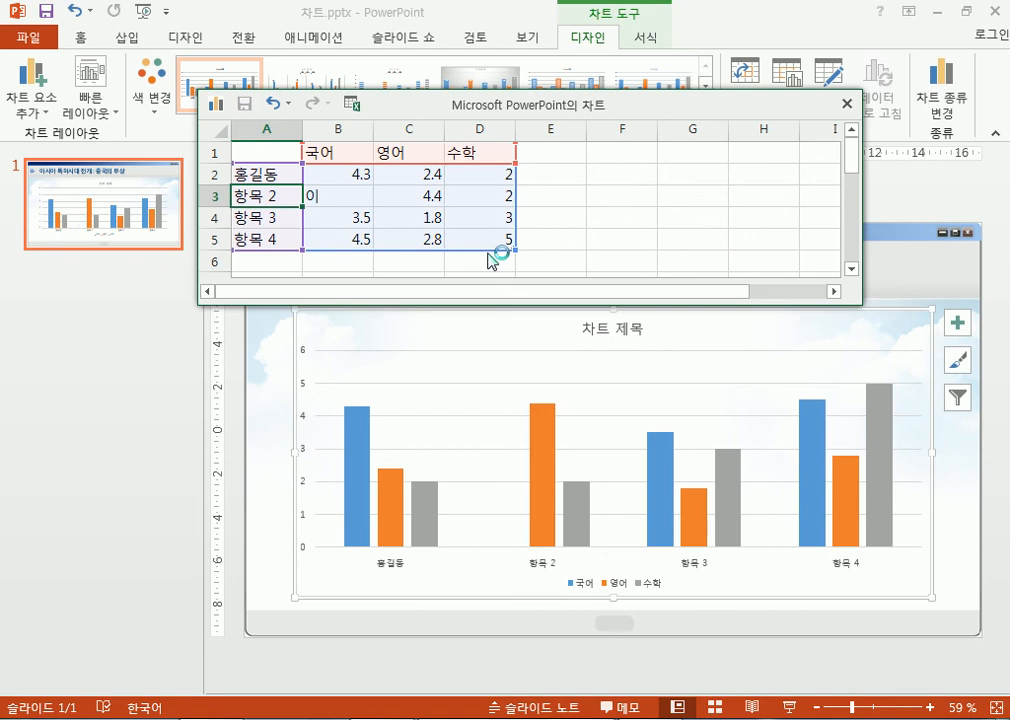
{"action": "key", "text": "Escape"}
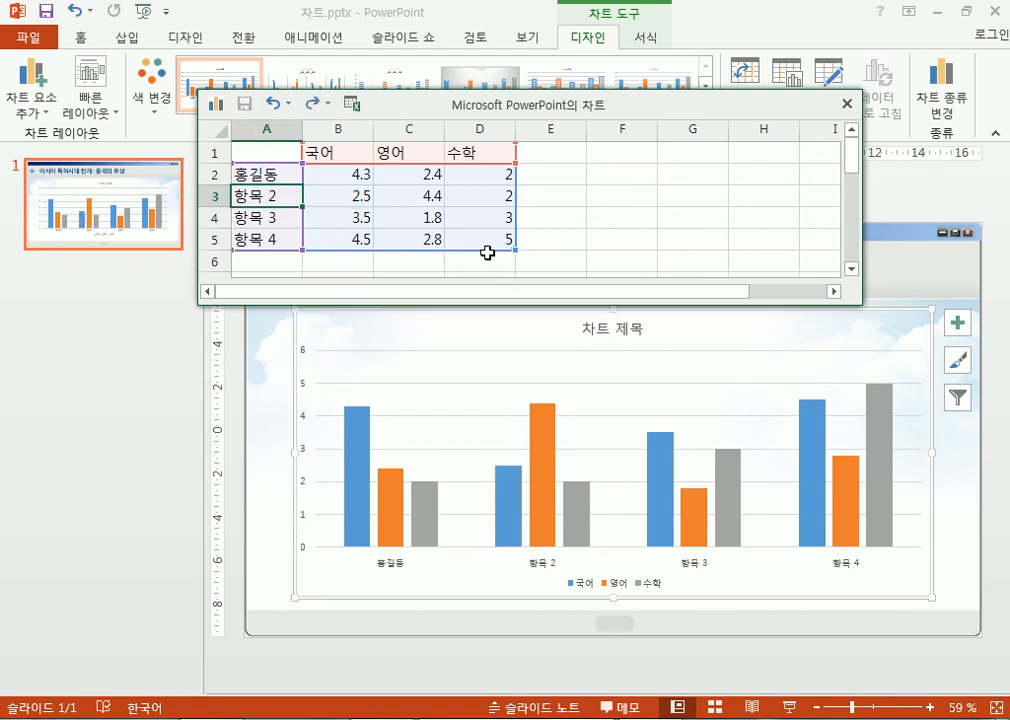
{"action": "type", "text": "일짐"}
{"action": "type", "text": "매"}
{"action": "key", "text": "Return"}
- Rename the third and fourth categories in A4 and A5 as 임꺽정 and 이순신
{"action": "type", "text": "임걱"}
{"action": "key", "text": "BackSpace"}
{"action": "key", "text": "BackSpace"}
{"action": "key", "text": "BackSpace"}
{"action": "type", "text": "ㄲ"}
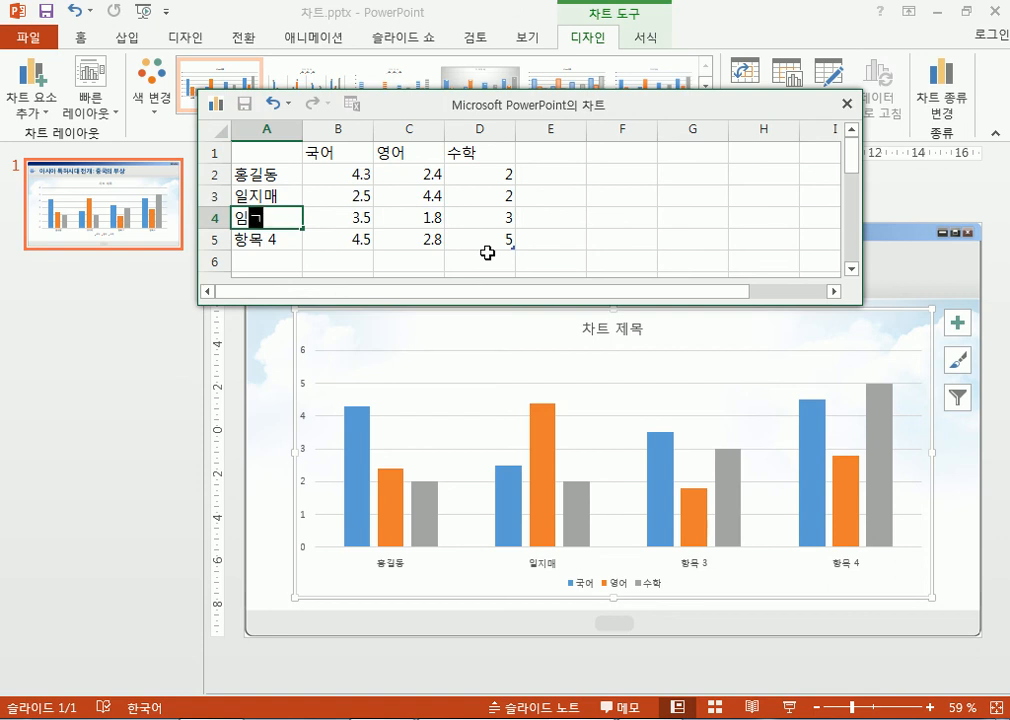
{"action": "type", "text": "꺽정"}
{"action": "key", "text": "Return"}
{"action": "type", "text": "이순신"}
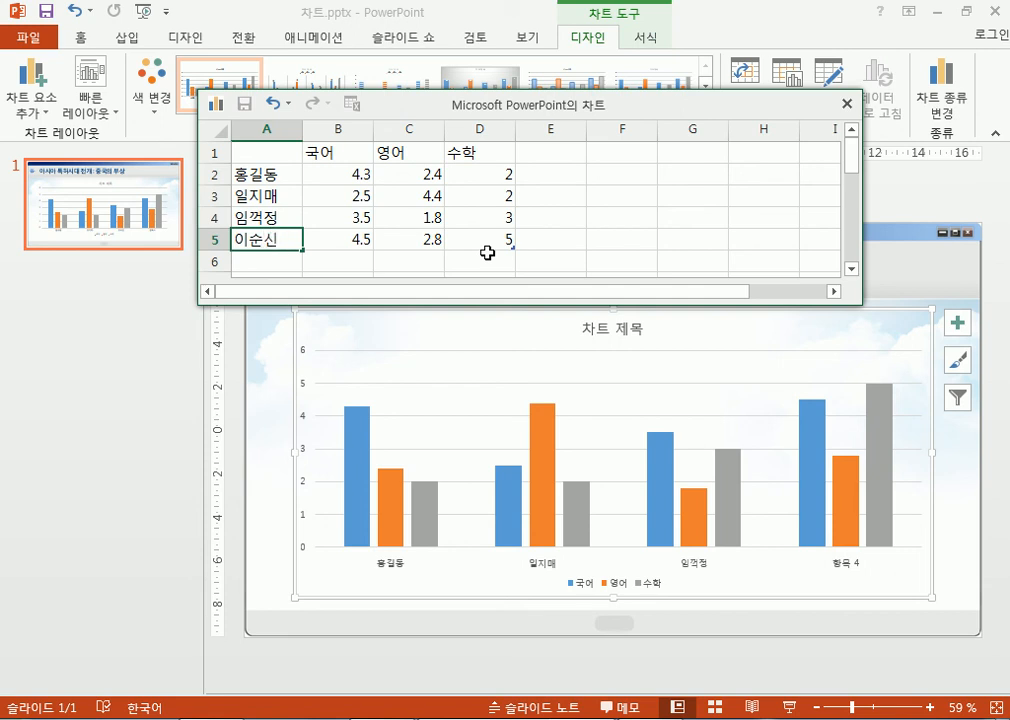
{"action": "left_click", "coordinate": [342, 237]}
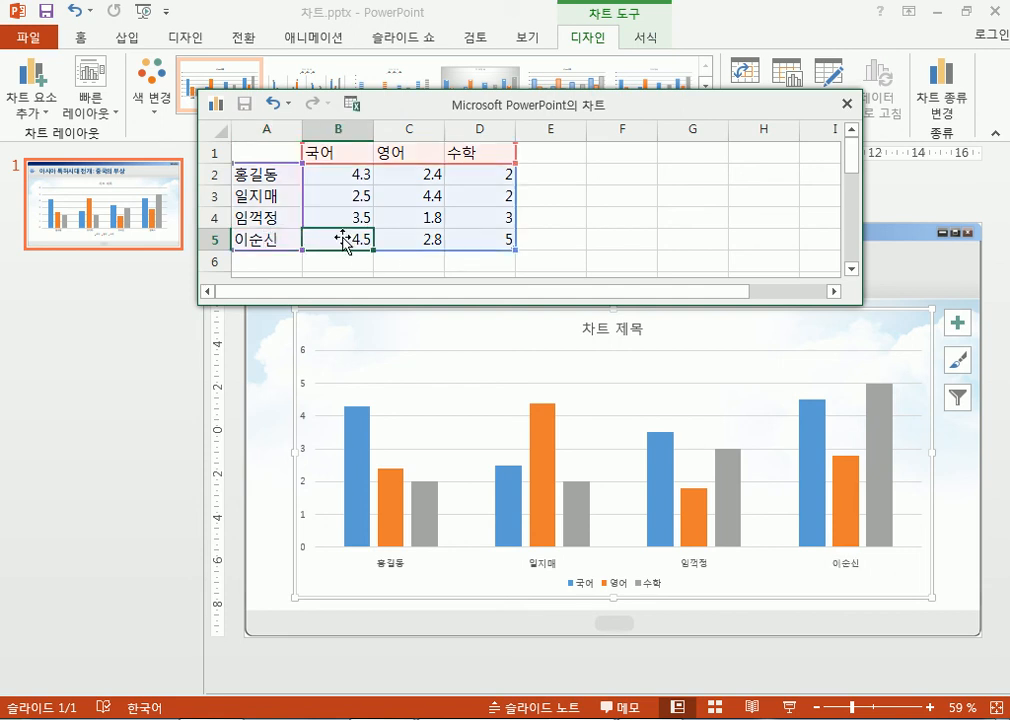
- Add a fifth category named 을지문덕 in cell A6
{"action": "left_click", "coordinate": [283, 238]}
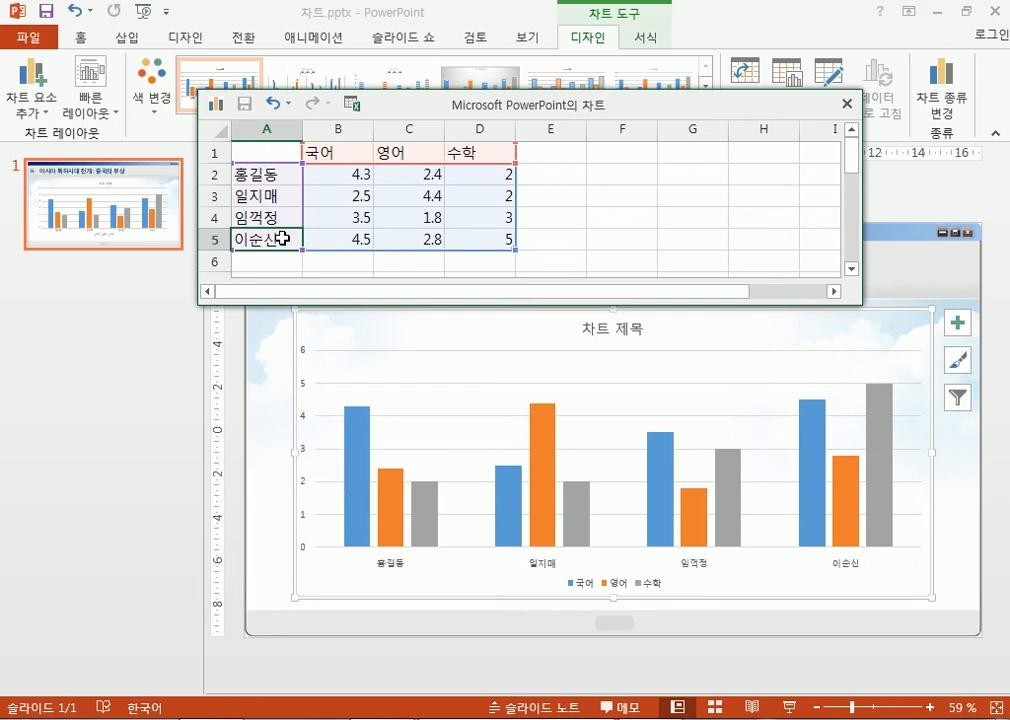
{"action": "left_click", "coordinate": [280, 258]}
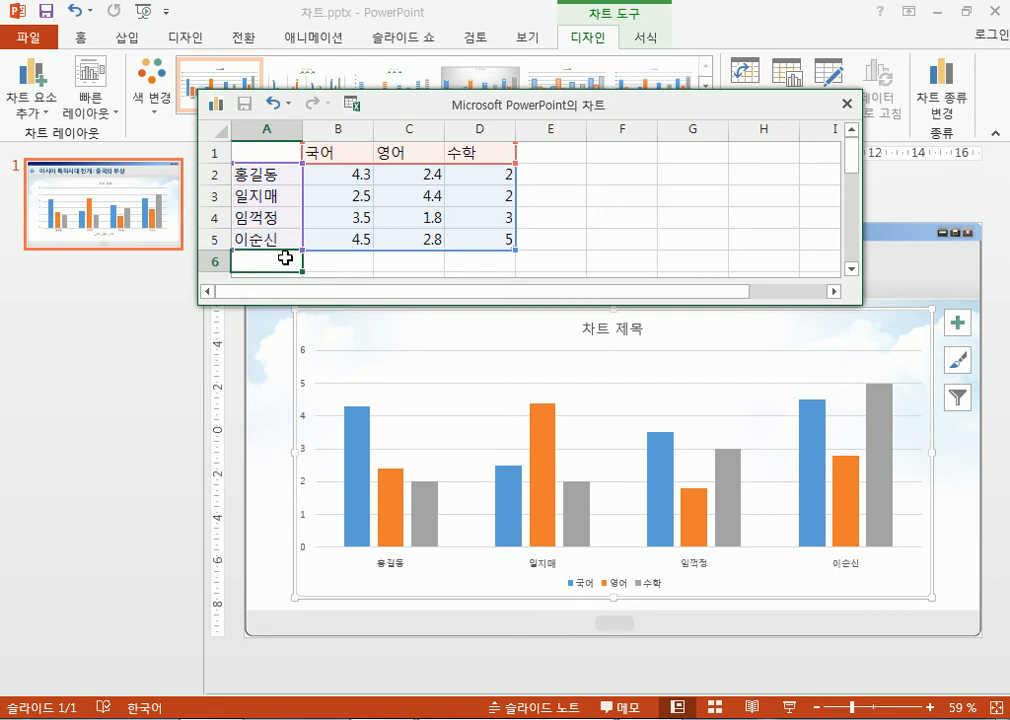
{"action": "type", "text": "을지문ㄷ"}
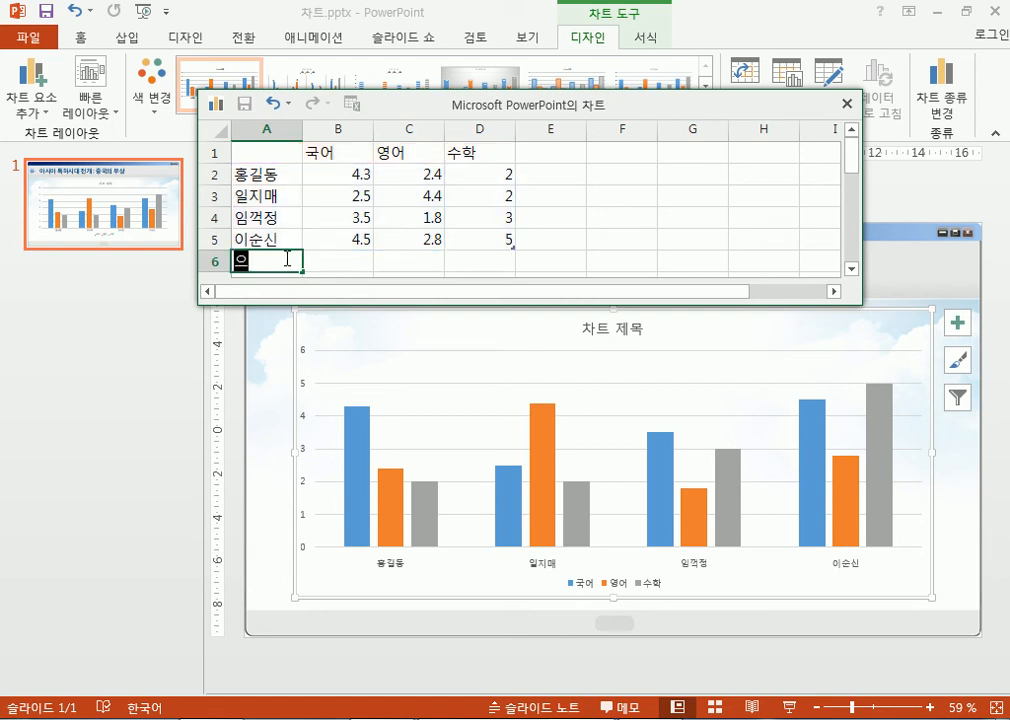
{"action": "type", "text": "ㅓㄱ"}
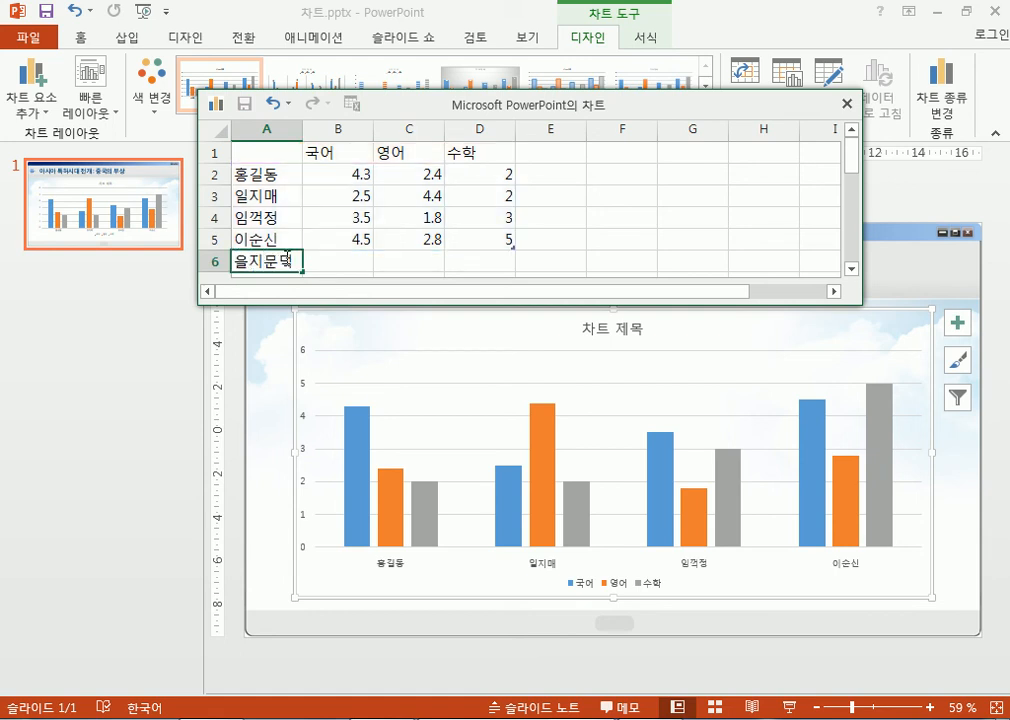
{"action": "key", "text": "Return"}
{"action": "left_click", "coordinate": [328, 234]}
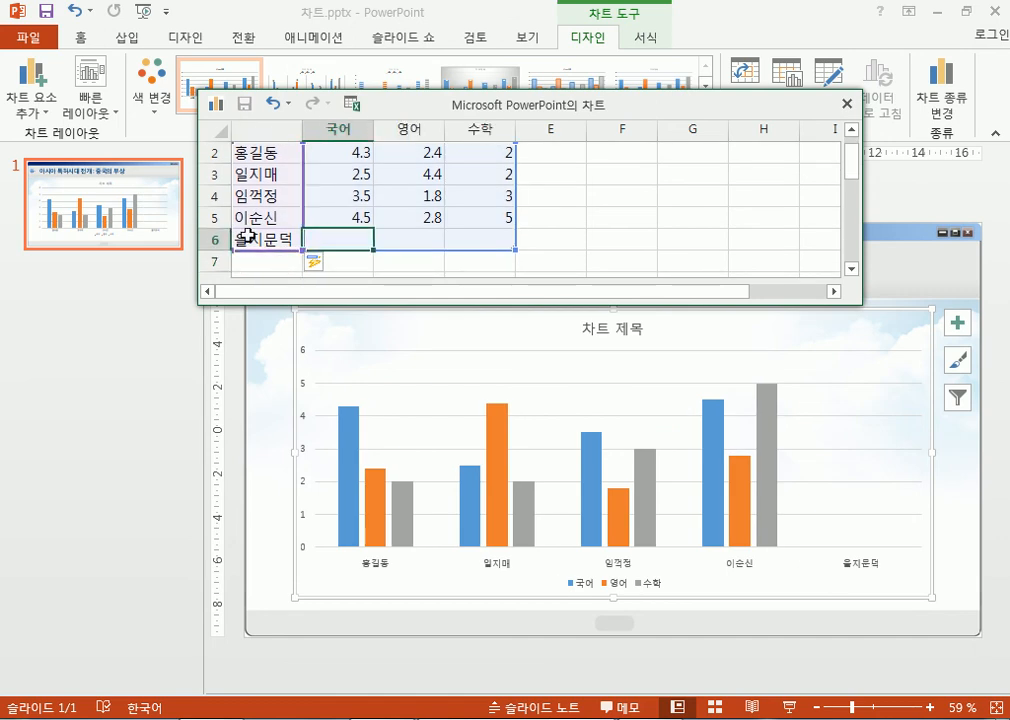
- Enter 4.3, 2.5 and 4 as the 국어, 영어 and 수학 values of 을지문덕
{"action": "left_click", "coordinate": [216, 217]}
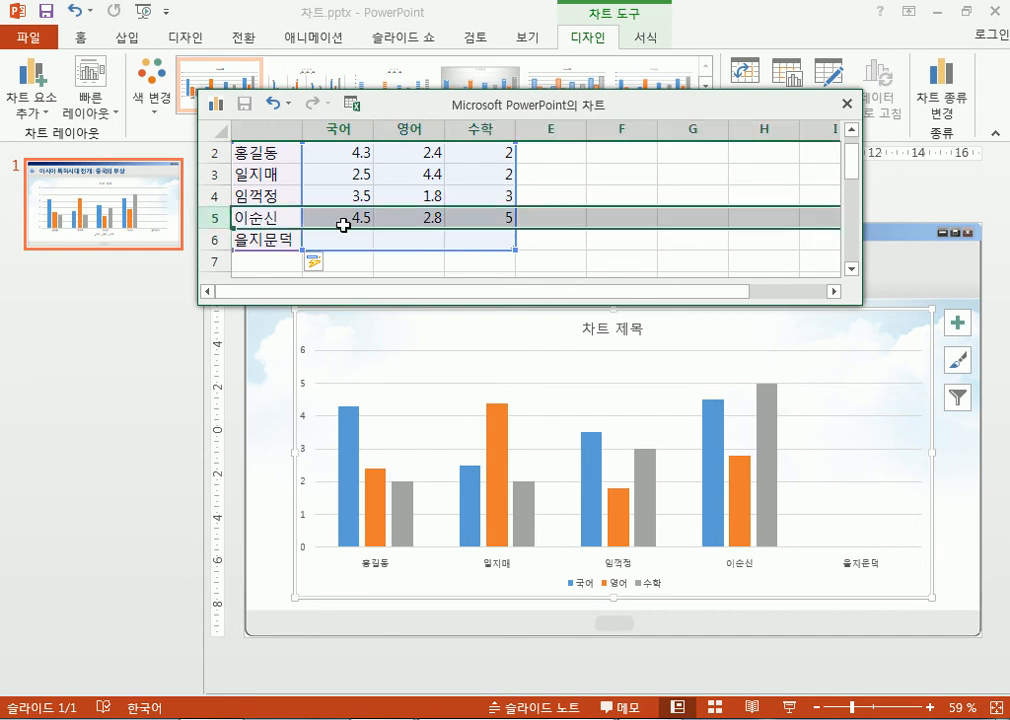
{"action": "left_click", "coordinate": [266, 241]}
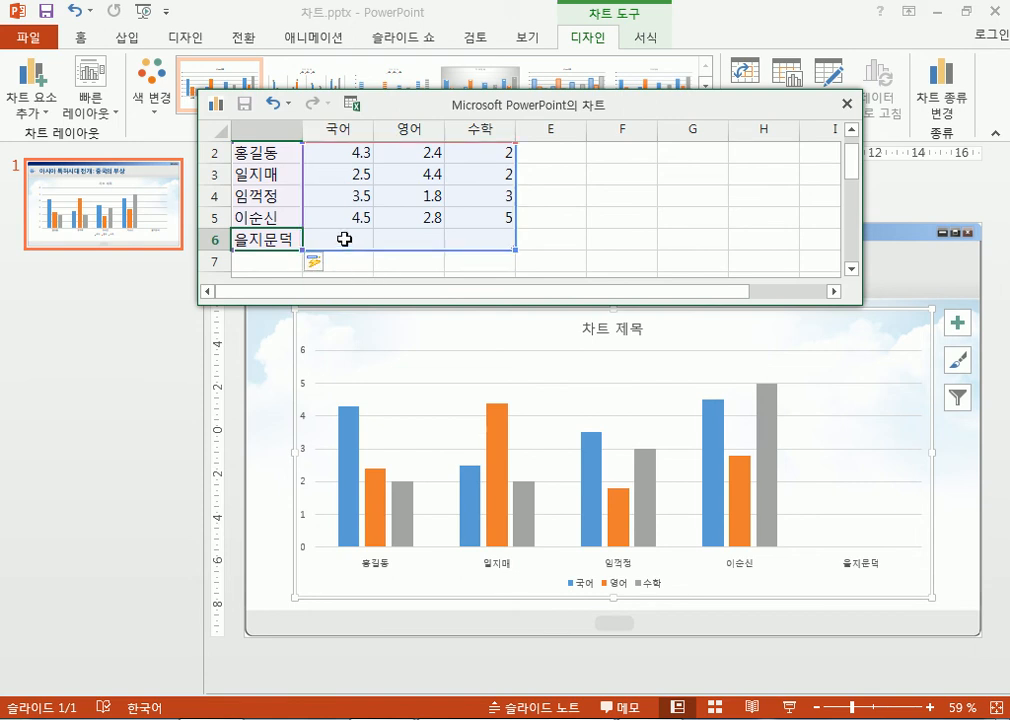
{"action": "left_click", "coordinate": [345, 238]}
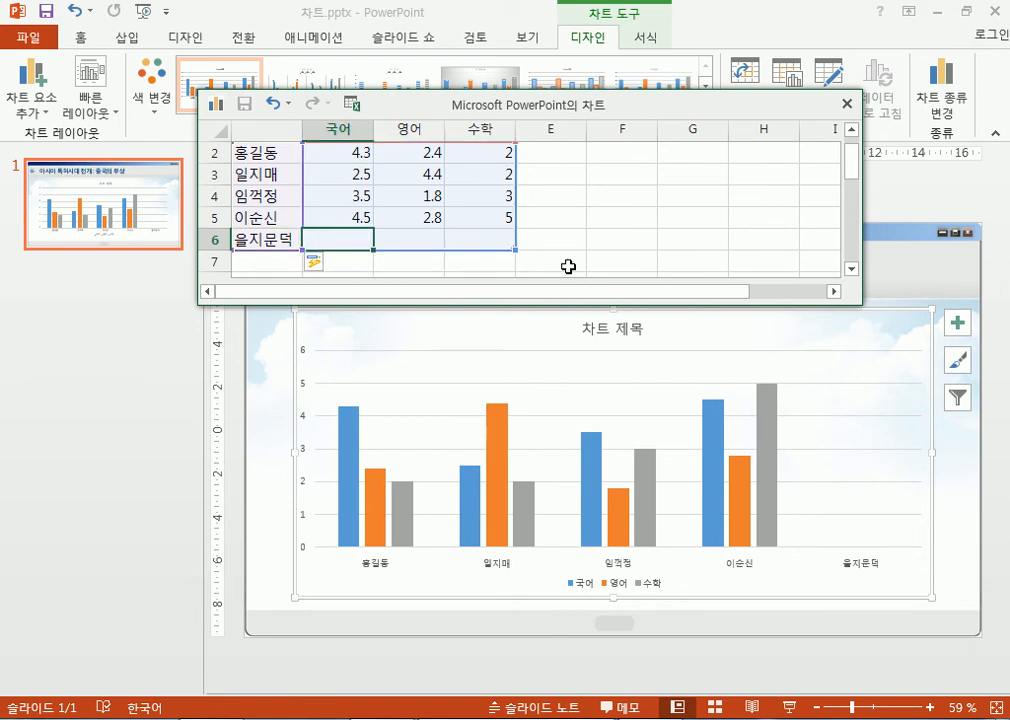
{"action": "type", "text": "4.3"}
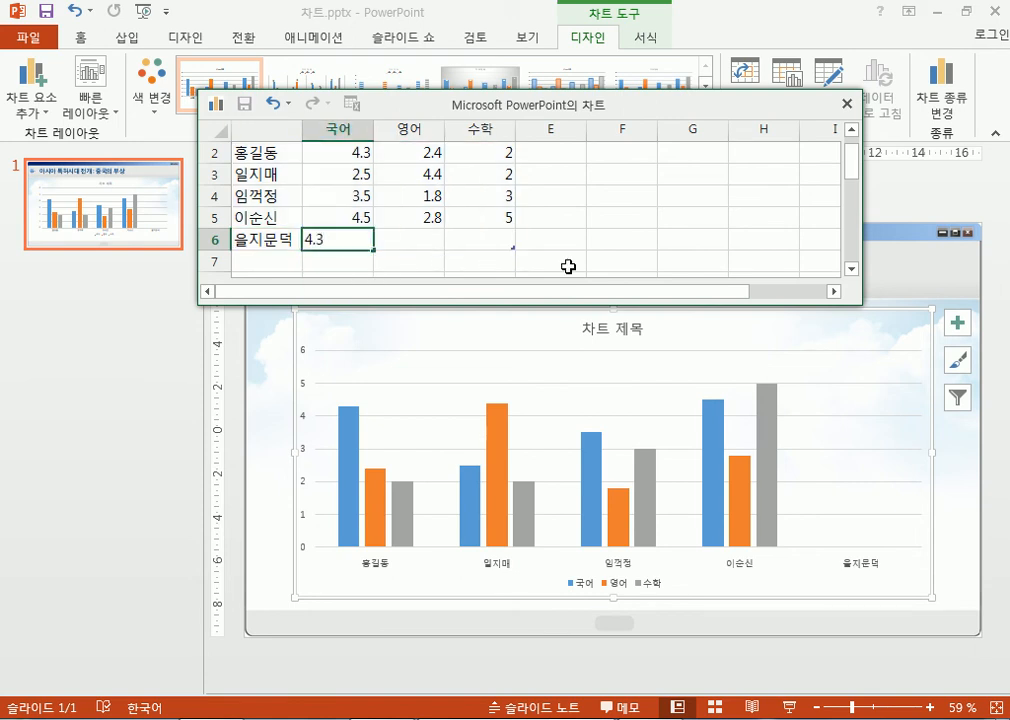
{"action": "key", "text": "Tab"}
{"action": "type", "text": "2.5"}
{"action": "key", "text": "Tab"}
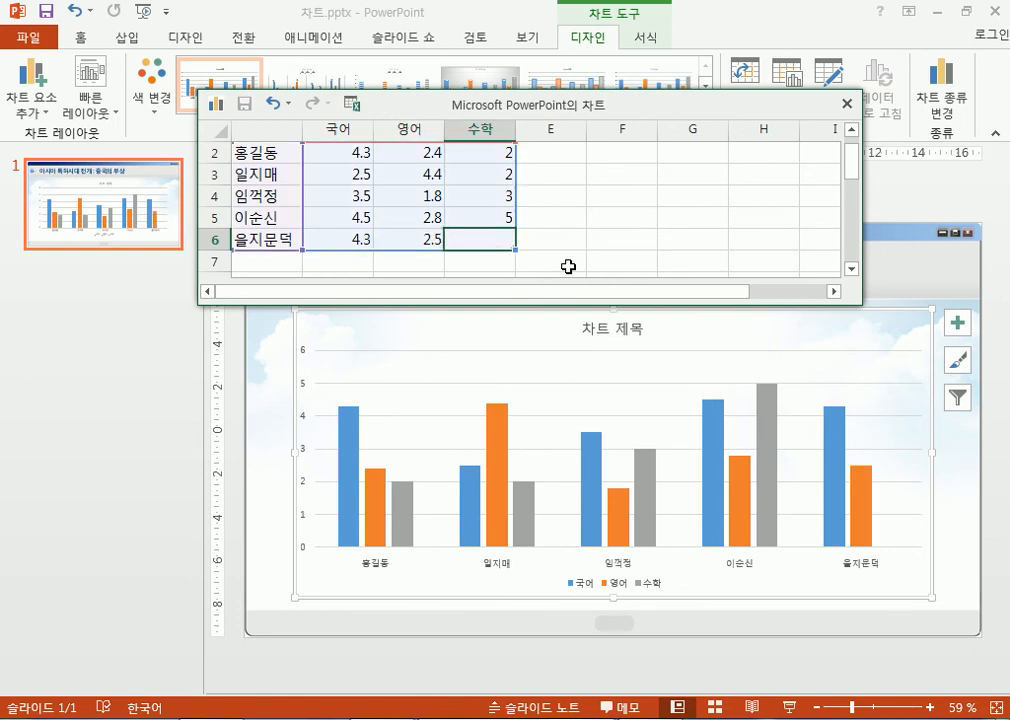
{"action": "type", "text": "4"}
{"action": "key", "text": "Return"}
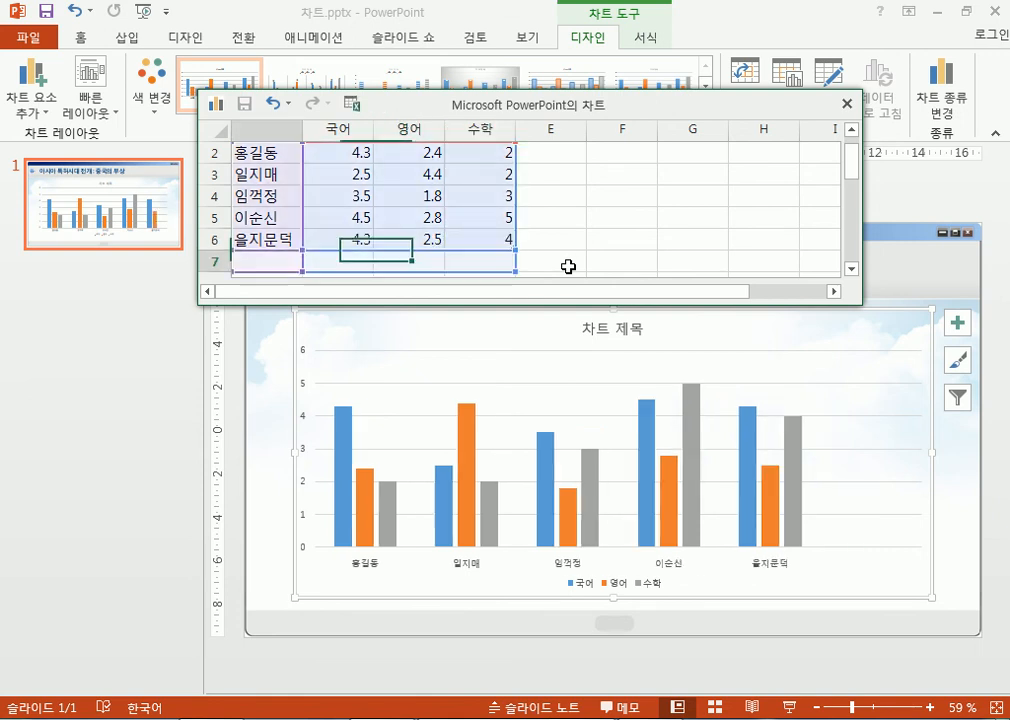
- Enlarge the data sheet window downward, and shrink the chart's data range to end at row 6
{"action": "key", "text": "Left"}
{"action": "scroll", "coordinate": [584, 252], "scroll_direction": "up", "scroll_amount": 1}
{"action": "left_click_drag", "start_coordinate": [561, 304], "coordinate": [576, 454]}
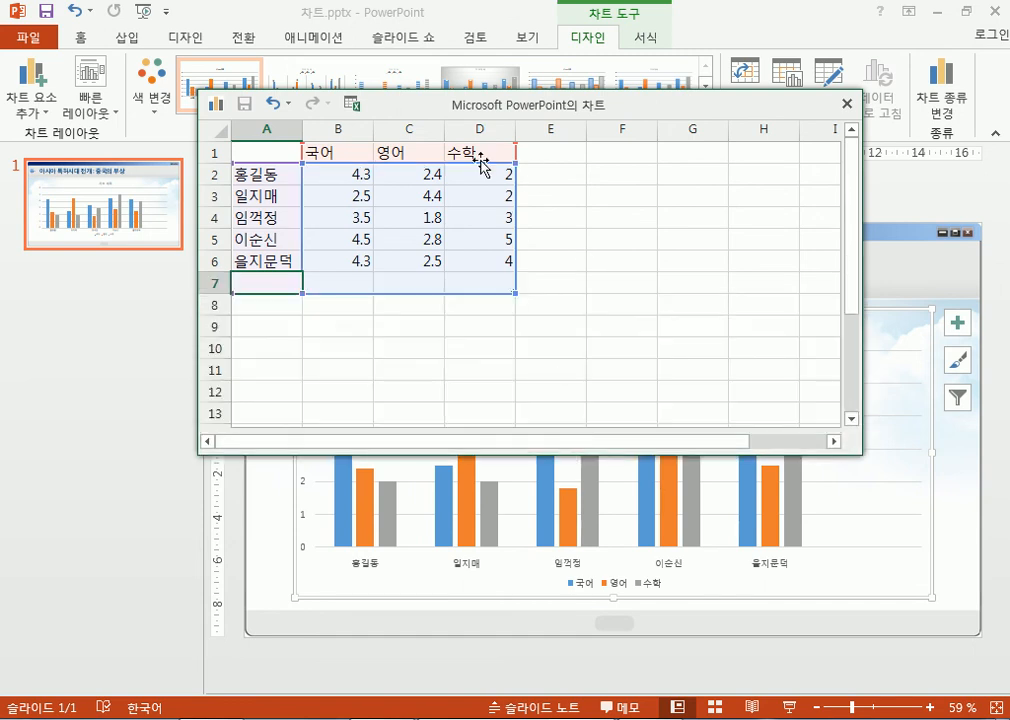
{"action": "left_click", "coordinate": [550, 153]}
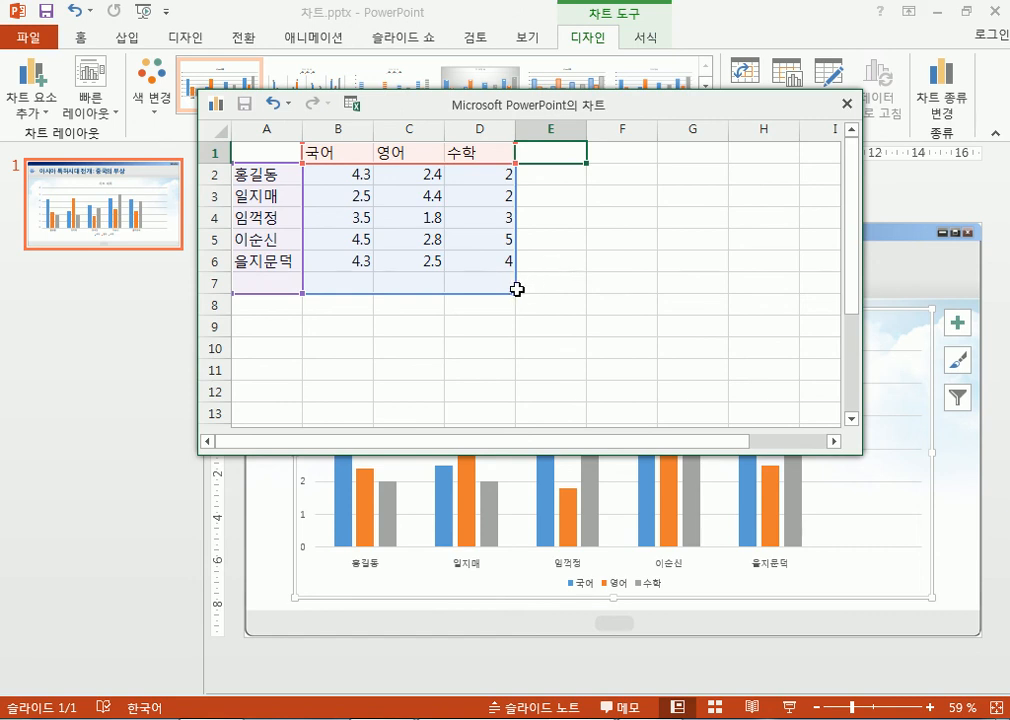
{"action": "left_click_drag", "start_coordinate": [515, 292], "coordinate": [521, 259]}
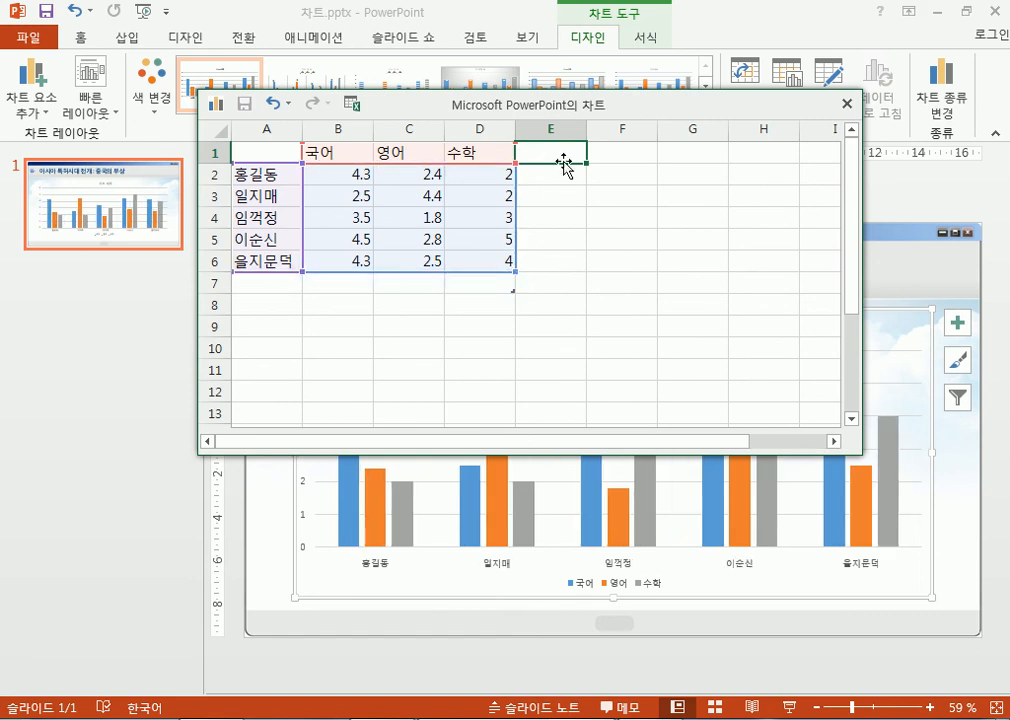
- Add the heading 체육 in cell E1 beside 수학
{"action": "type", "text": "체유"}
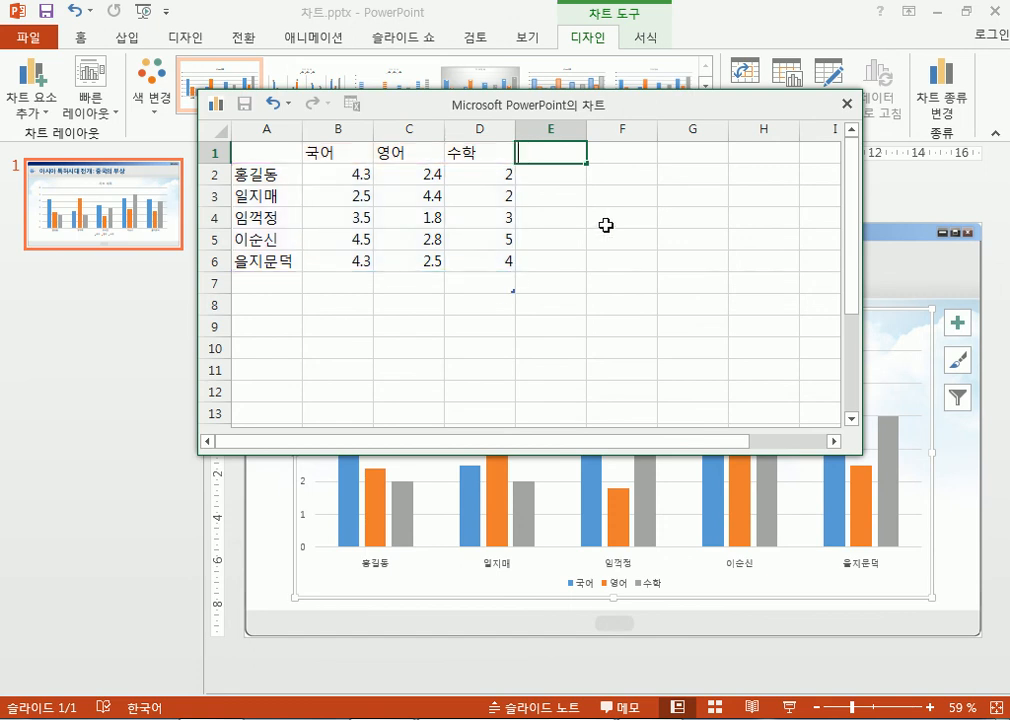
{"action": "type", "text": "ㄱ"}
{"action": "key", "text": "Return"}
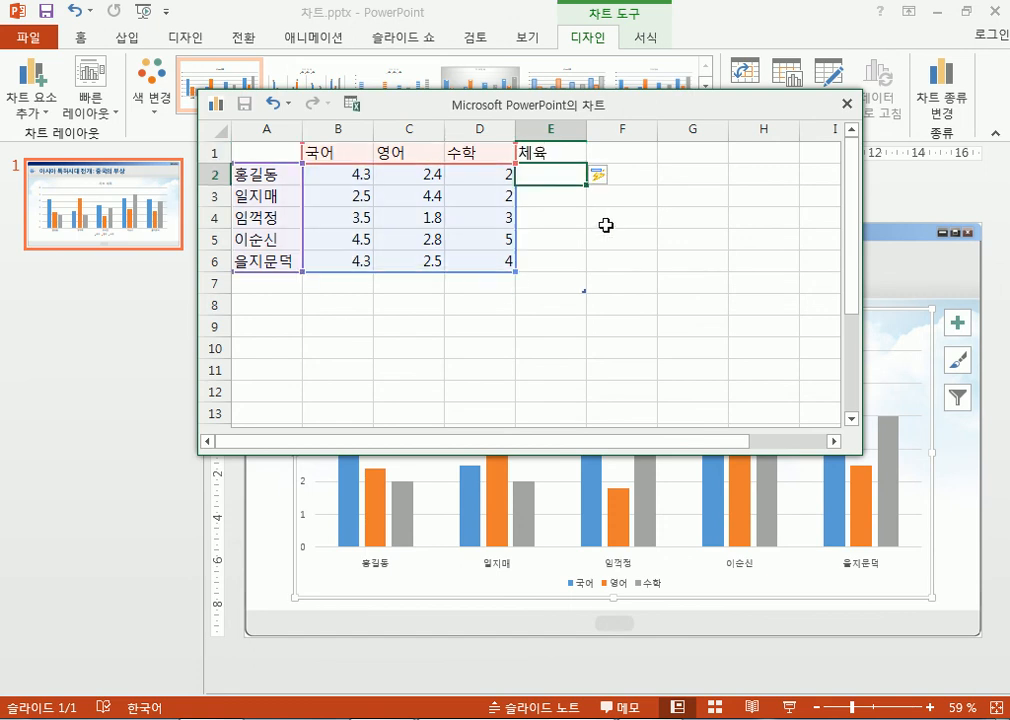
{"action": "left_click", "coordinate": [497, 280]}
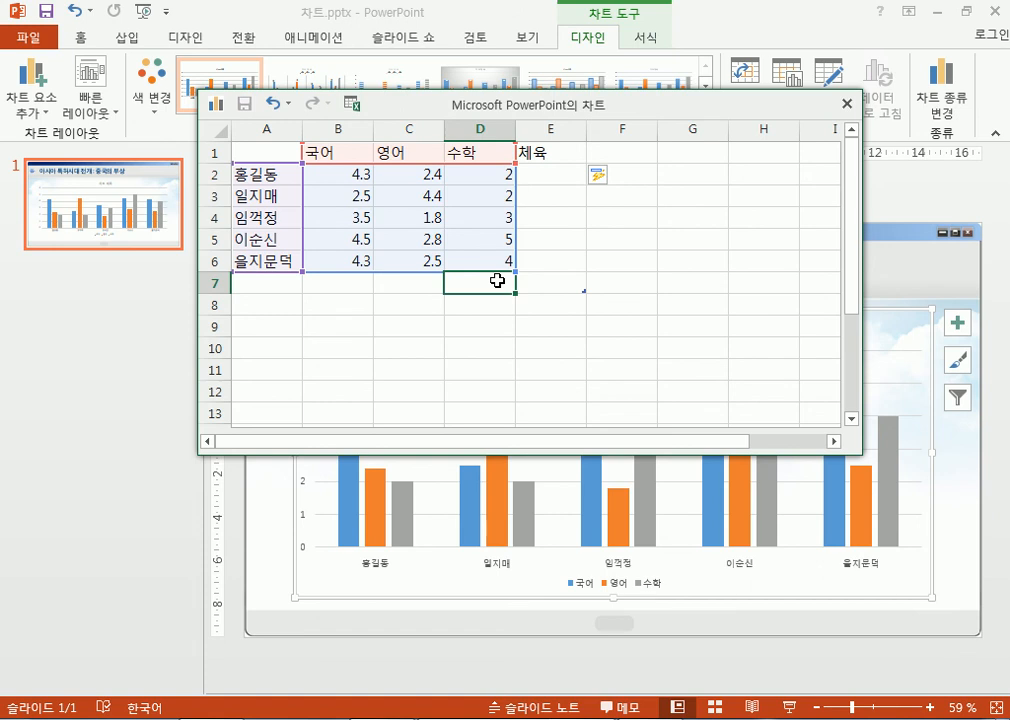
- Enter 3 as the 체육 value of all five categories in E2 to E6
{"action": "left_click", "coordinate": [548, 178]}
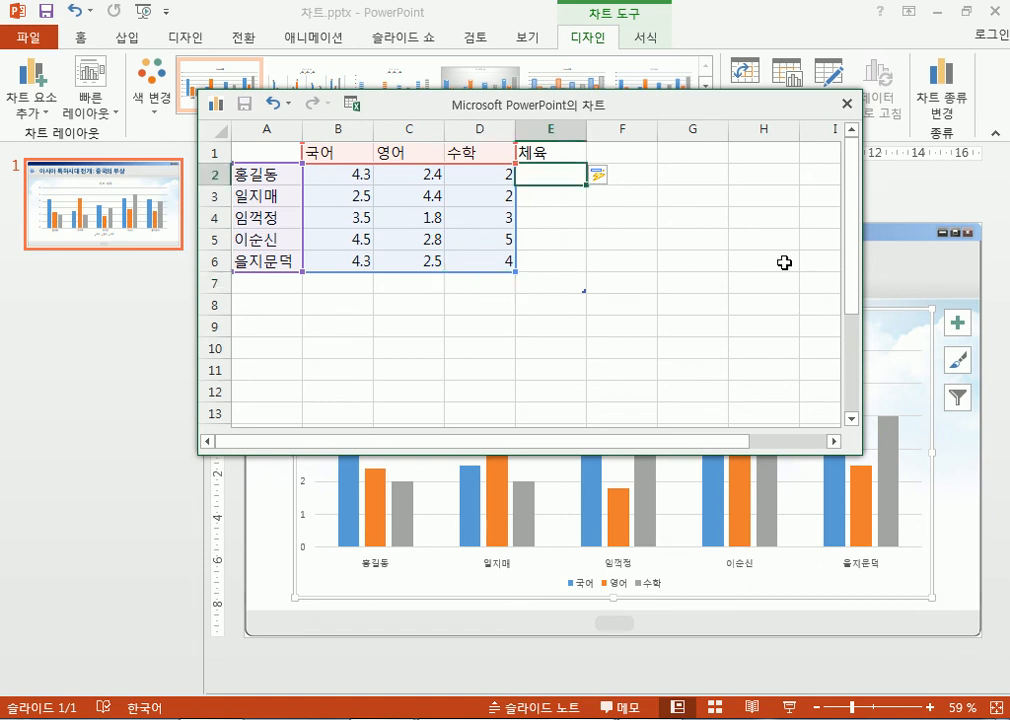
{"action": "type", "text": "3"}
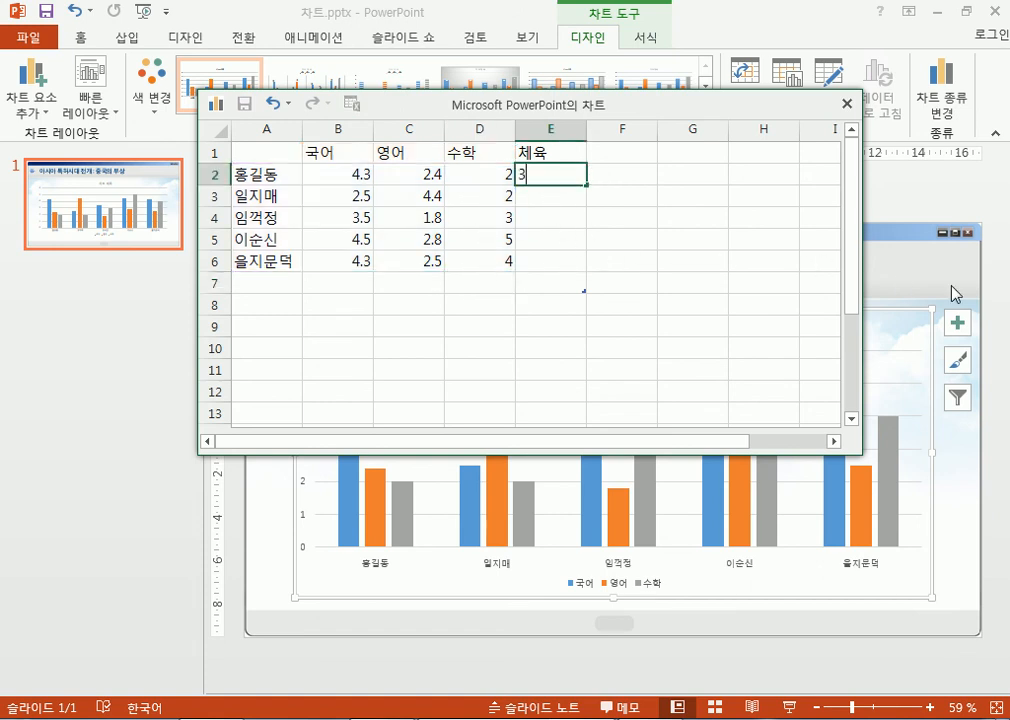
{"action": "key", "text": "Return"}
{"action": "type", "text": "3"}
{"action": "key", "text": "Return"}
{"action": "type", "text": "3"}
{"action": "key", "text": "Return"}
{"action": "type", "text": "3"}
{"action": "key", "text": "Return"}
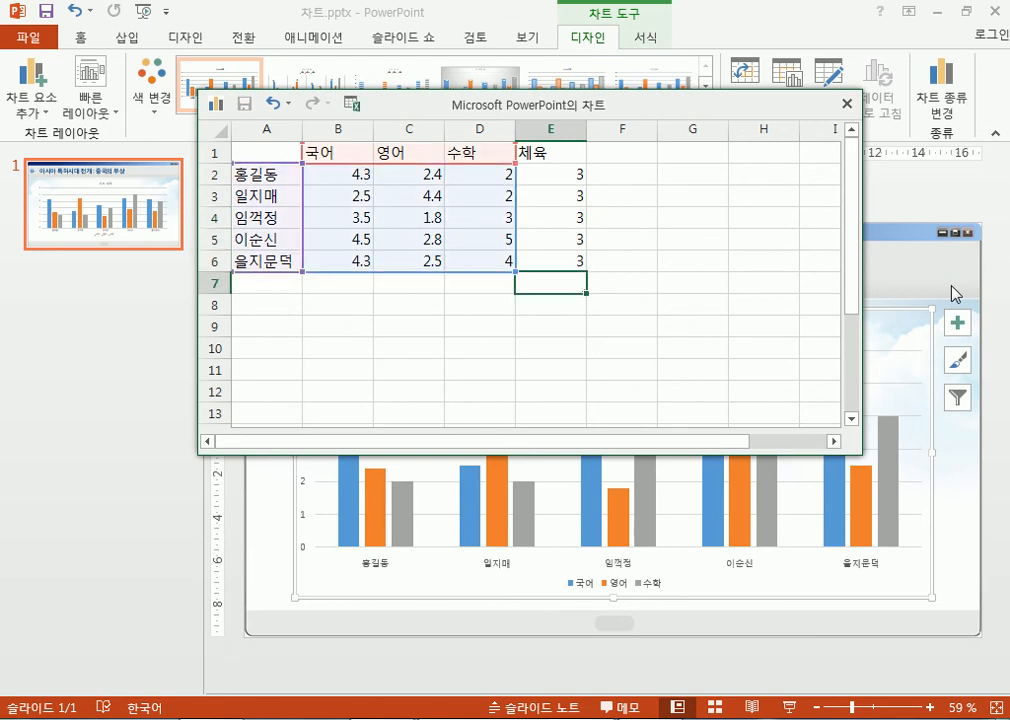
- Try extending the chart's data range to include the 체육 column, and shrink it back to end at 수학
{"action": "left_click", "coordinate": [470, 237]}
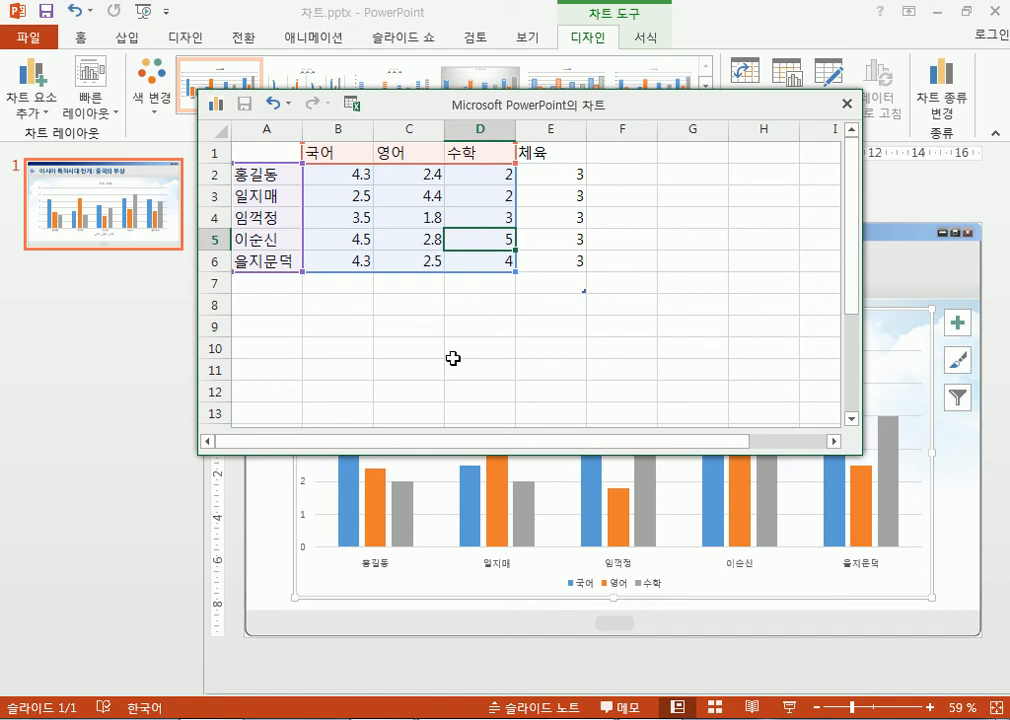
{"action": "left_click_drag", "start_coordinate": [515, 270], "coordinate": [585, 272]}
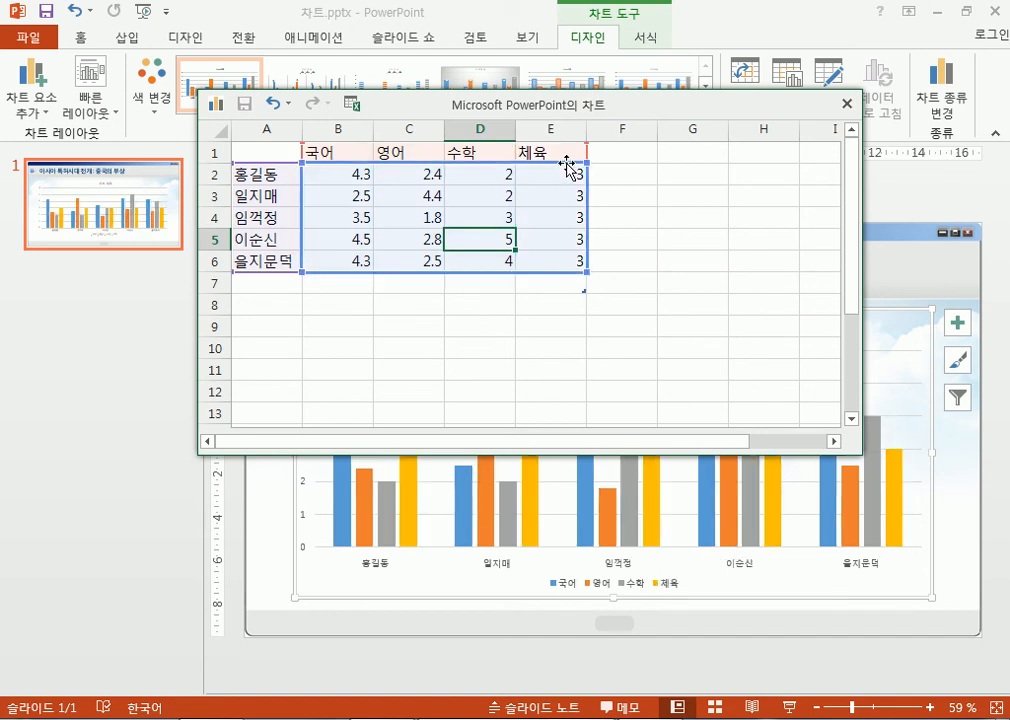
{"action": "left_click", "coordinate": [522, 370]}
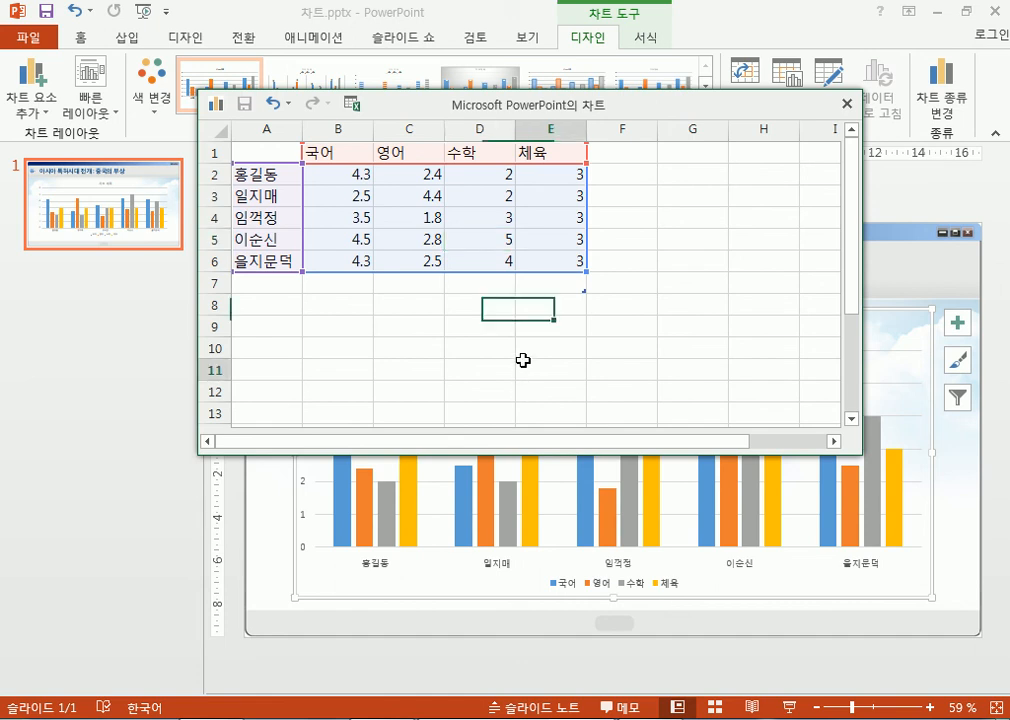
{"action": "left_click_drag", "start_coordinate": [588, 271], "coordinate": [521, 271]}
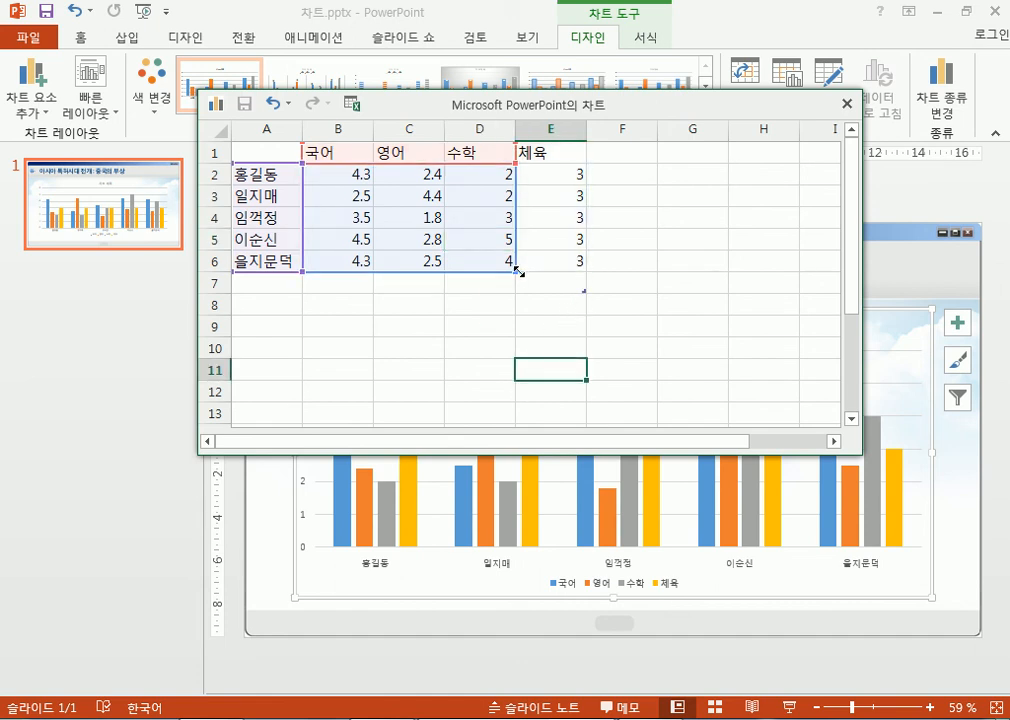
{"action": "left_click", "coordinate": [571, 282]}
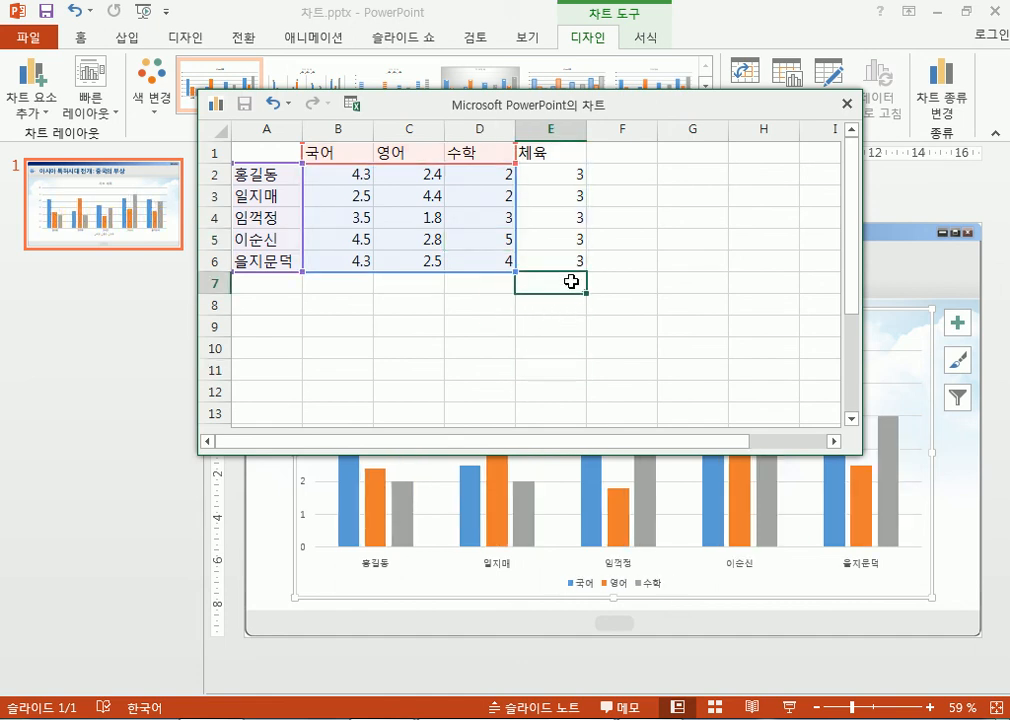
- Delete the empty row 7 from the chart's data sheet
{"action": "right_click", "coordinate": [222, 284]}
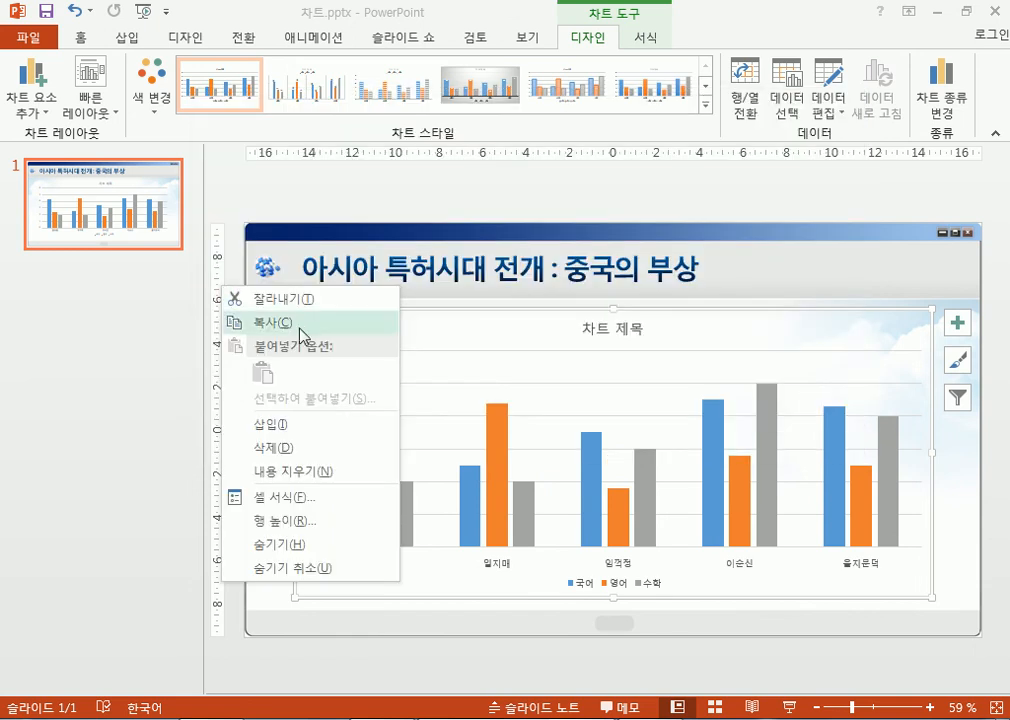
{"action": "left_click", "coordinate": [296, 453]}
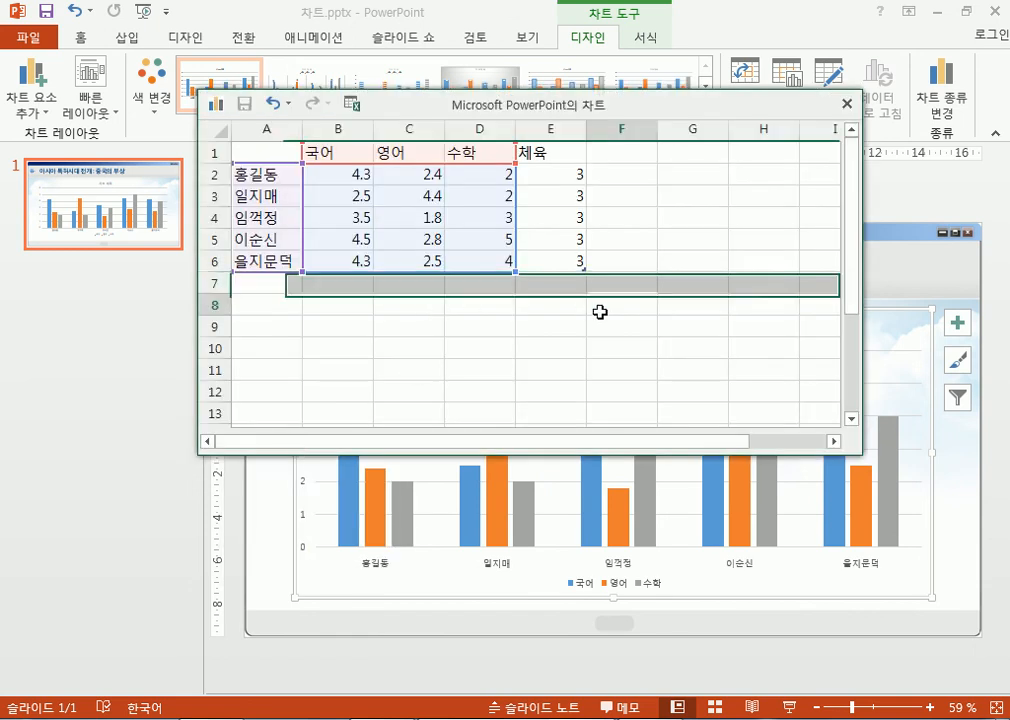
{"action": "left_click", "coordinate": [600, 306]}
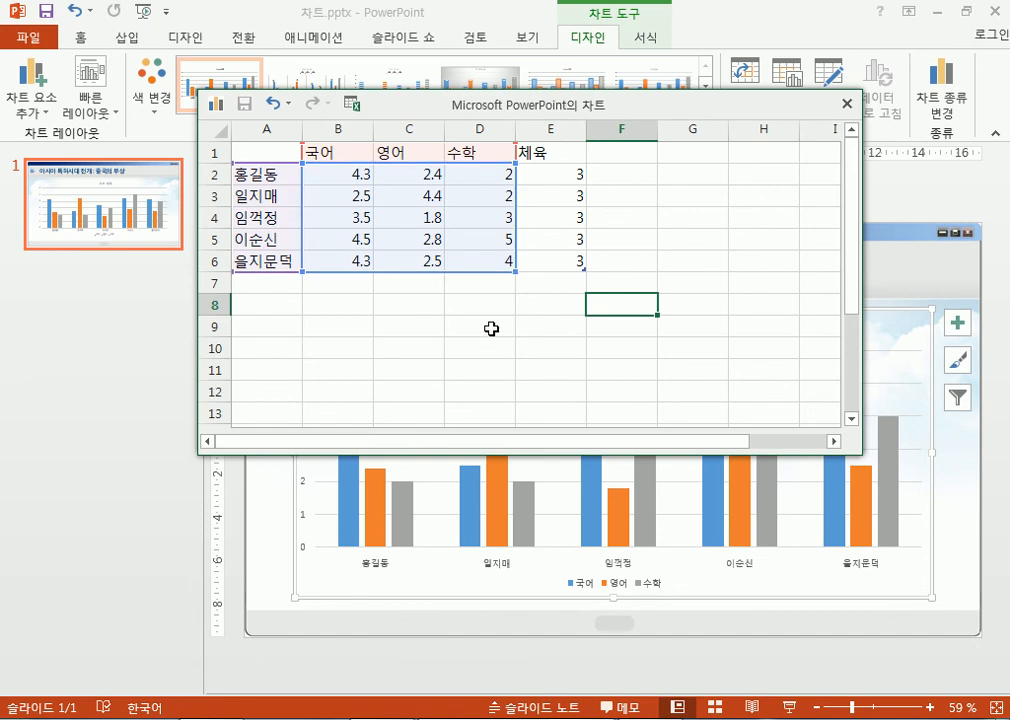
{"action": "left_click", "coordinate": [521, 368]}
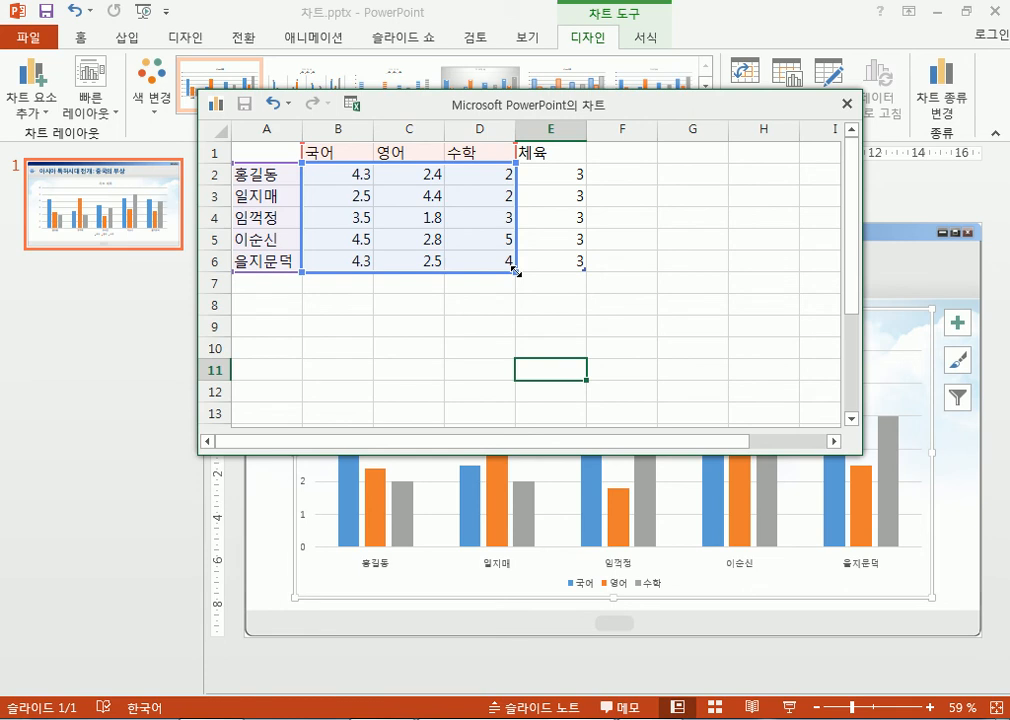
- Try extending the chart's data range to column F, and shrink it back to end at 영어
{"action": "left_click_drag", "start_coordinate": [540, 270], "coordinate": [656, 272]}
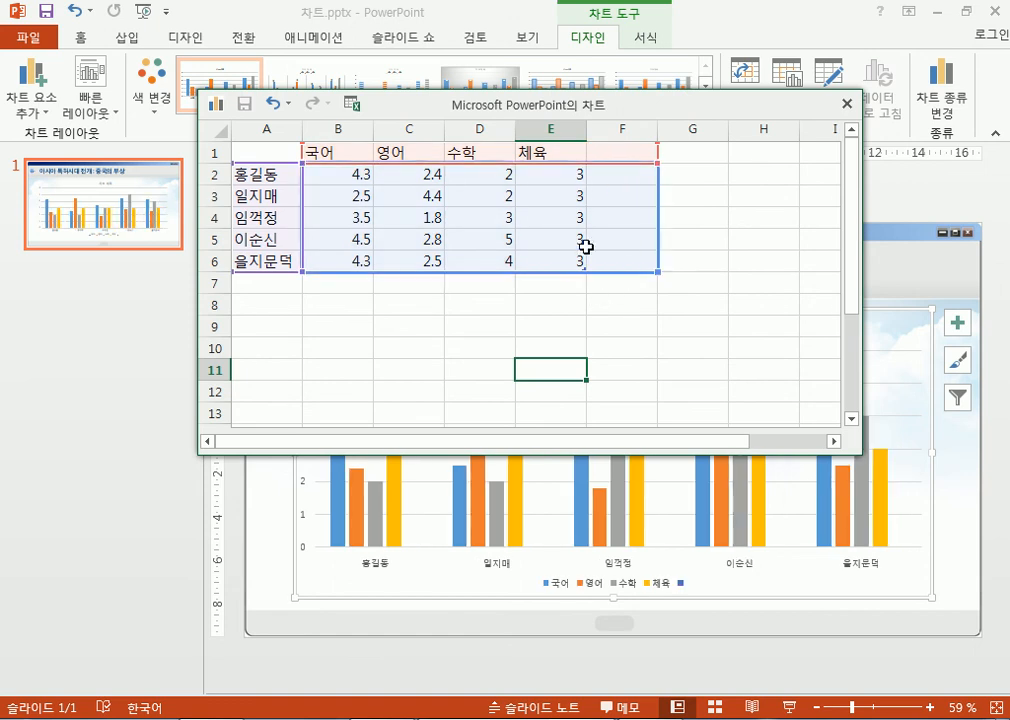
{"action": "left_click_drag", "start_coordinate": [612, 270], "coordinate": [446, 272]}
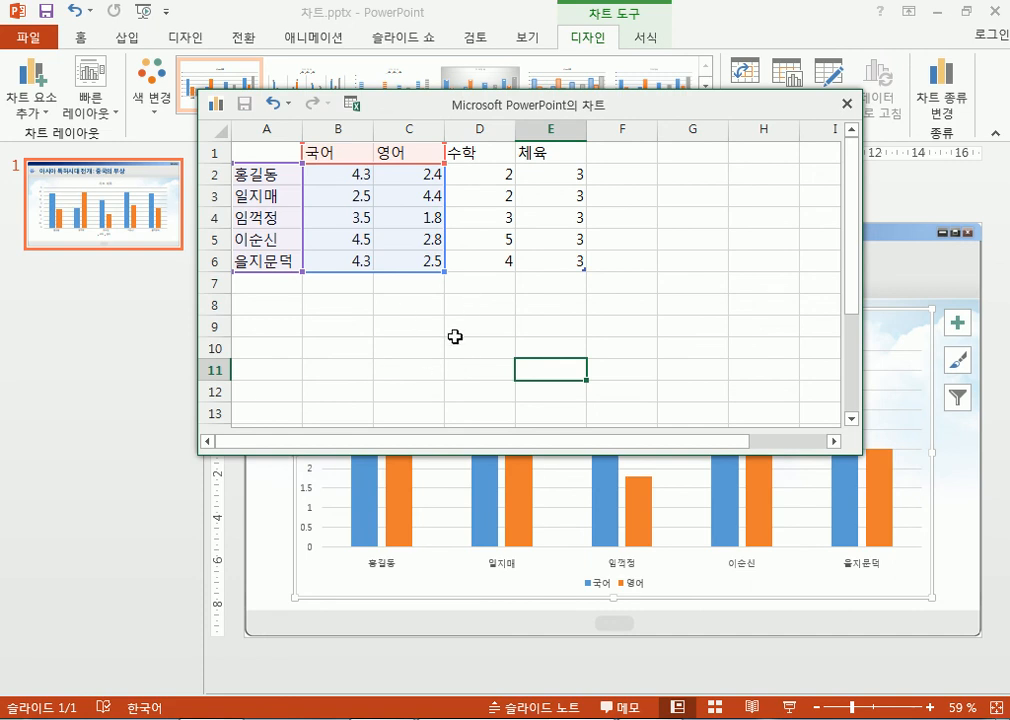
{"action": "left_click", "coordinate": [487, 153]}
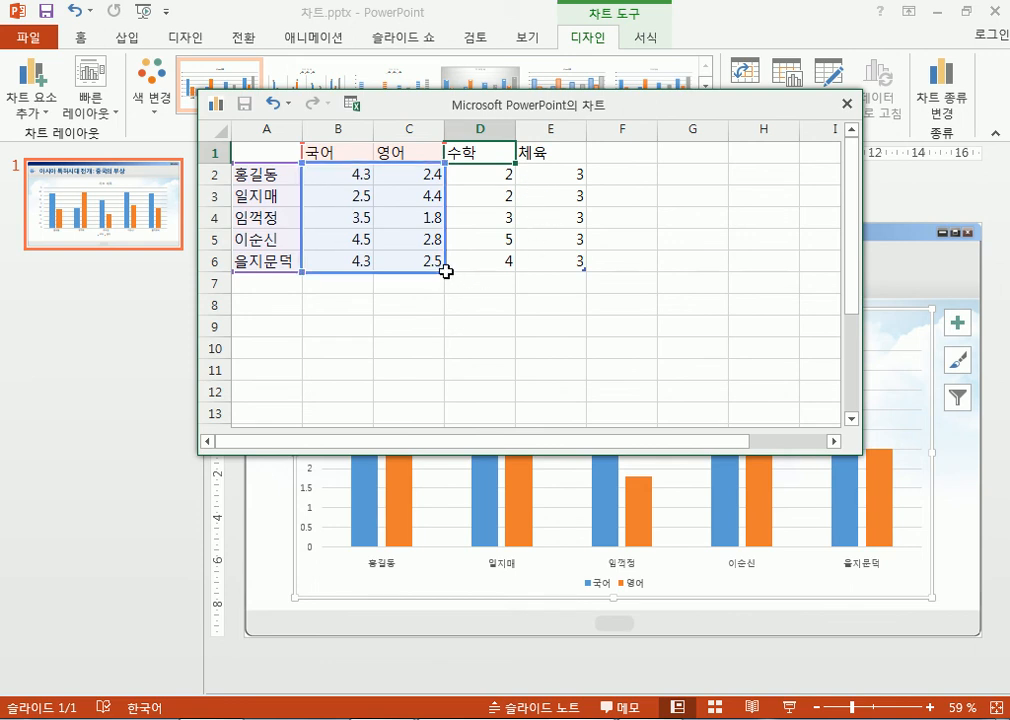
- Extend the chart's data range to include the 수학 and 체육 columns, and return to the chart with its data sheet closed
{"action": "left_click_drag", "start_coordinate": [443, 270], "coordinate": [586, 270]}
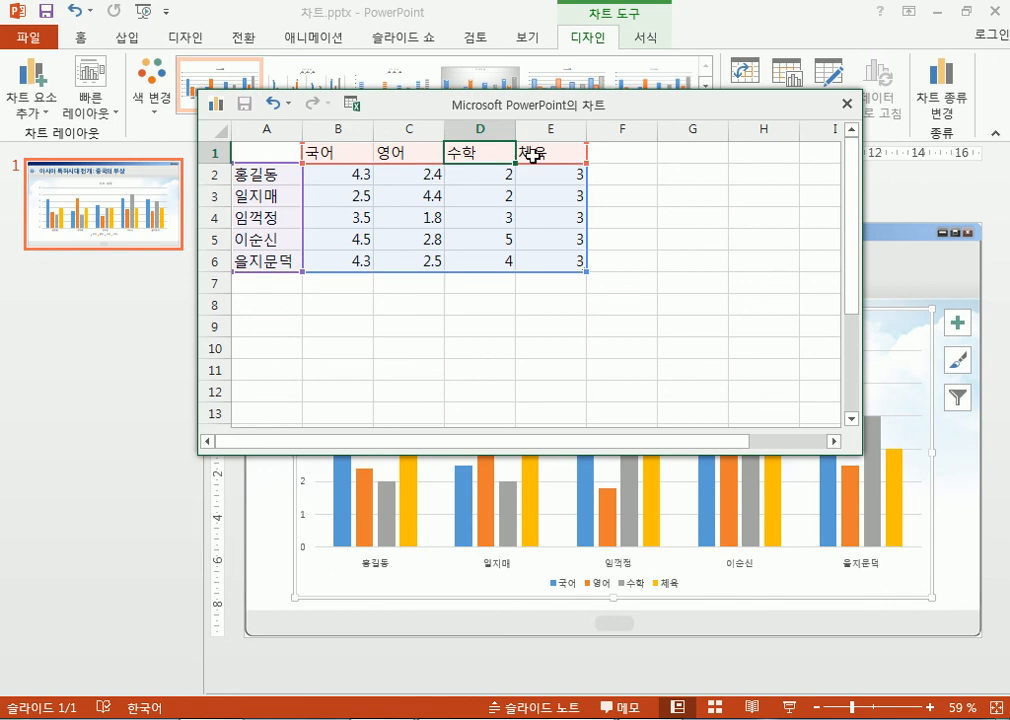
{"action": "left_click", "coordinate": [454, 213]}
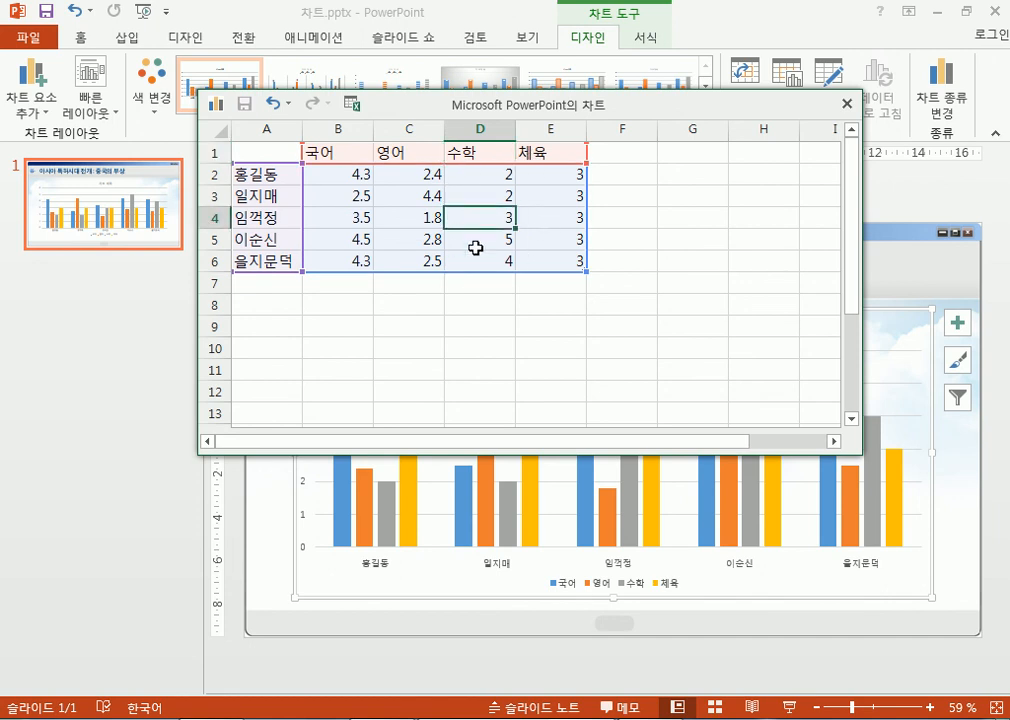
{"action": "left_click_drag", "start_coordinate": [688, 112], "coordinate": [649, 147]}
{"action": "left_click", "coordinate": [631, 393]}
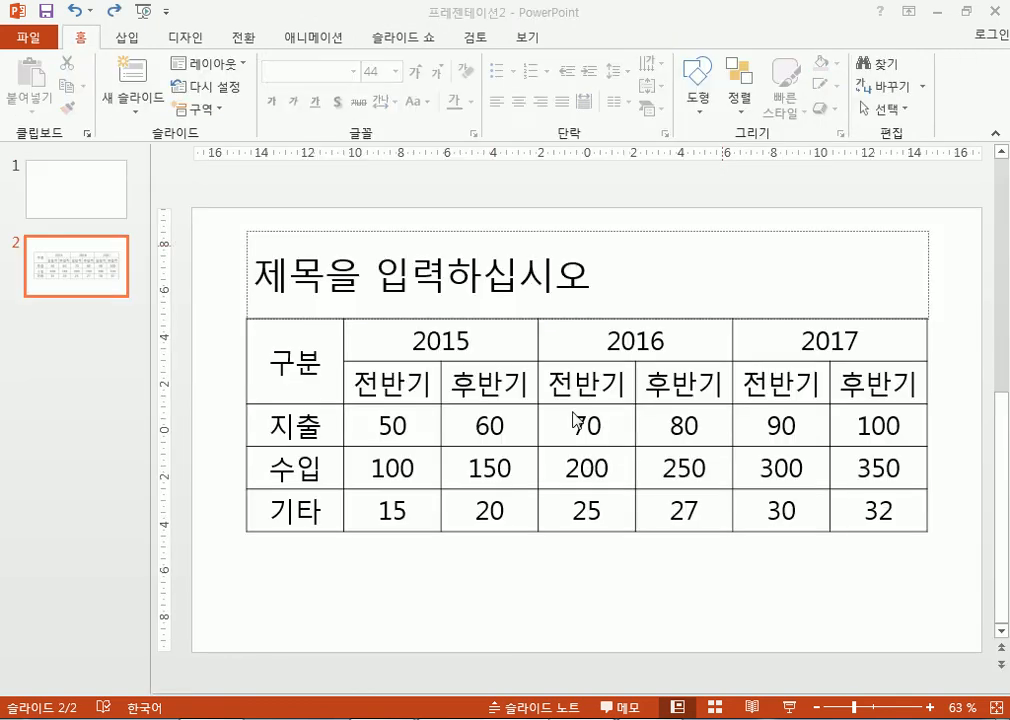
{"action": "left_click", "coordinate": [489, 426]}
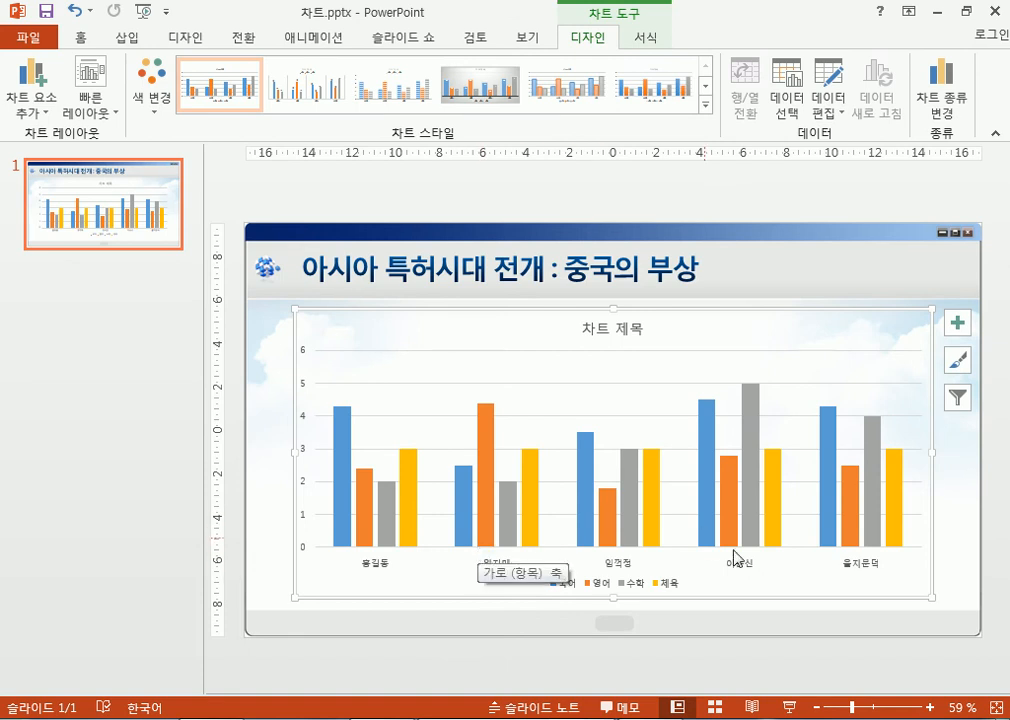
- Open the chart's data source selection to review its series and categories, and cancel it
{"action": "mouse_move", "coordinate": [525, 517]}
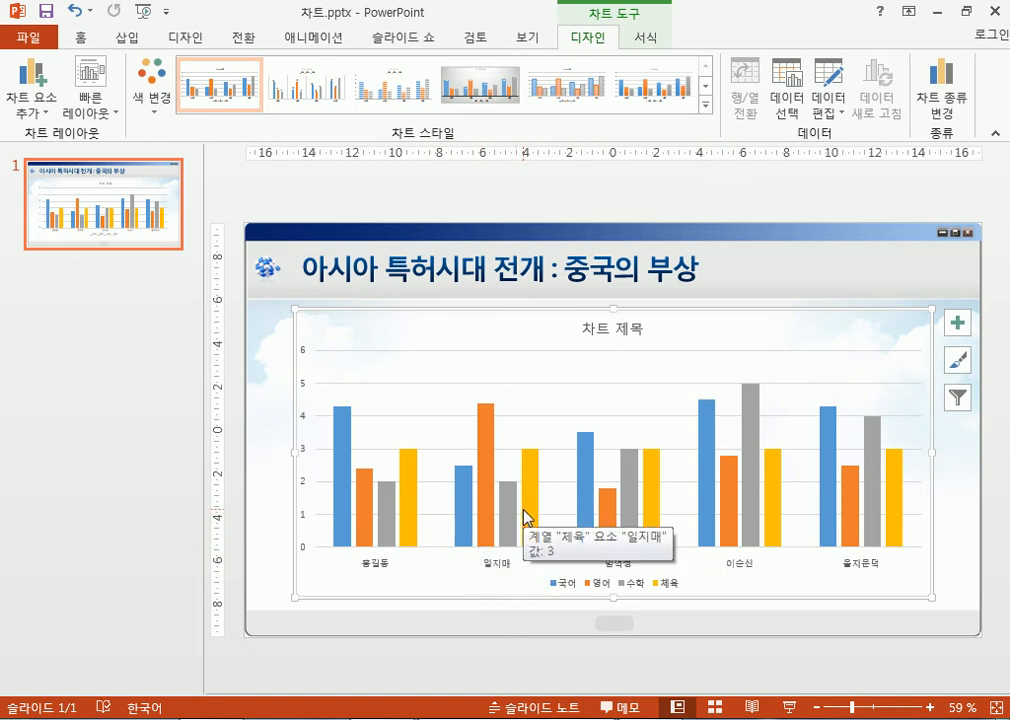
{"action": "left_click", "coordinate": [827, 103]}
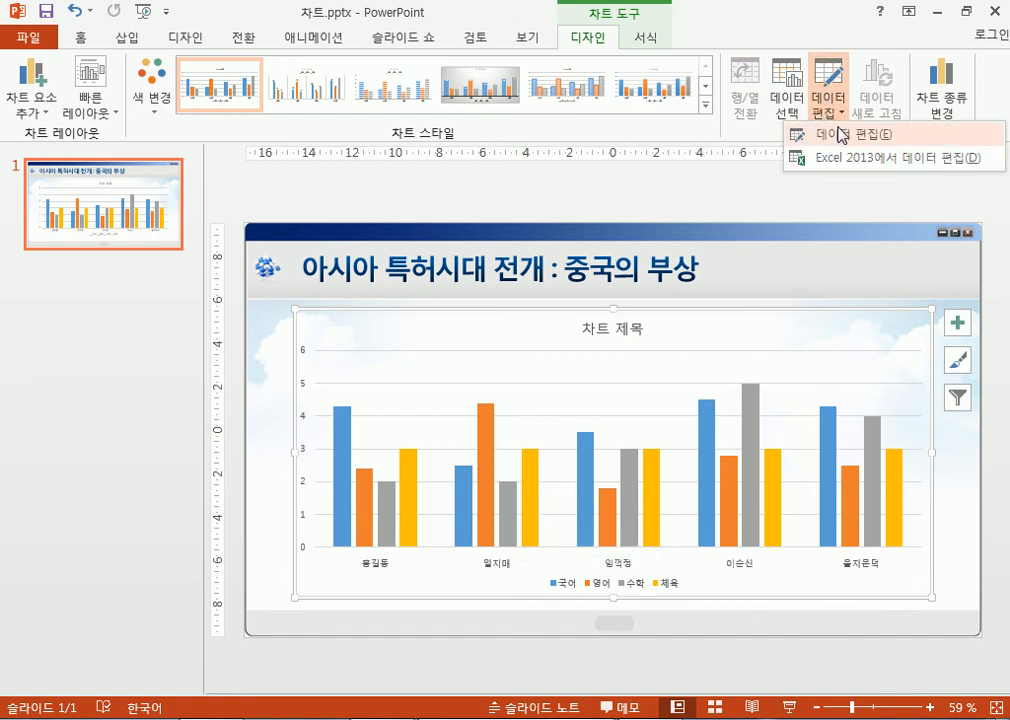
{"action": "left_click", "coordinate": [792, 103]}
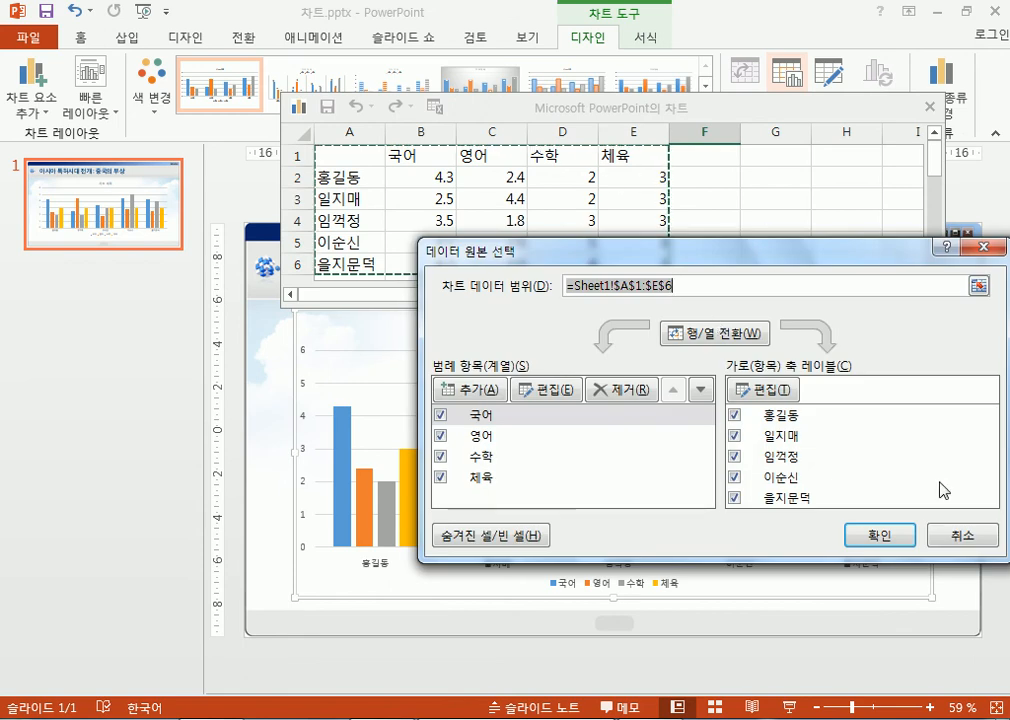
{"action": "left_click", "coordinate": [962, 533]}
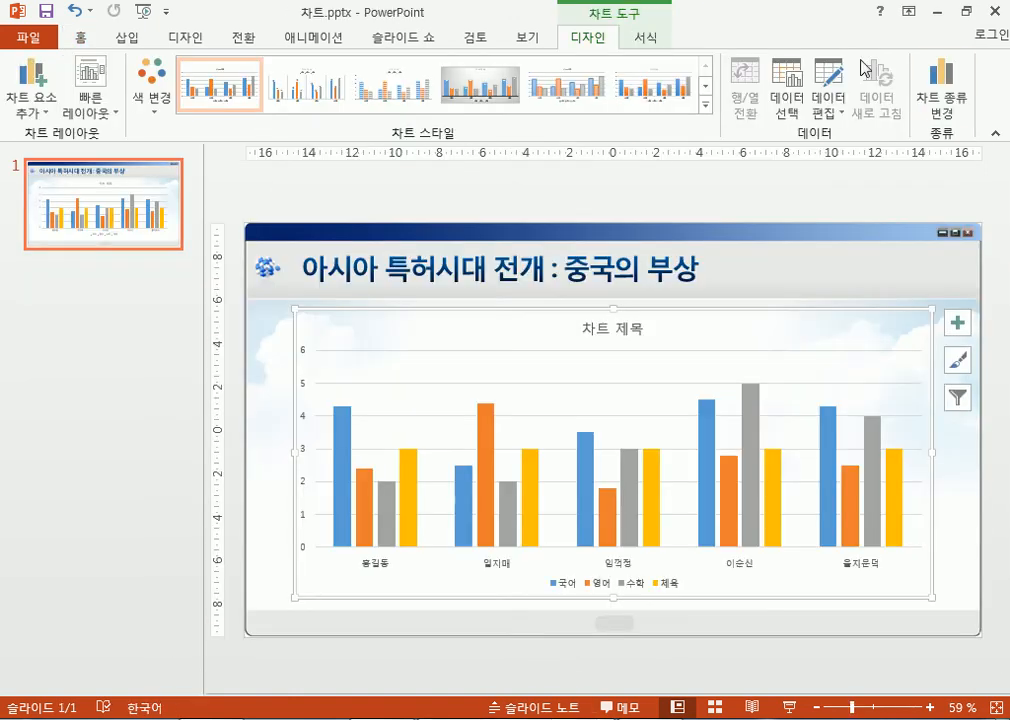
- Try excluding the 영어 and 수학 series in the data source selection, include them again, and close the data sheet
{"action": "left_click", "coordinate": [790, 82]}
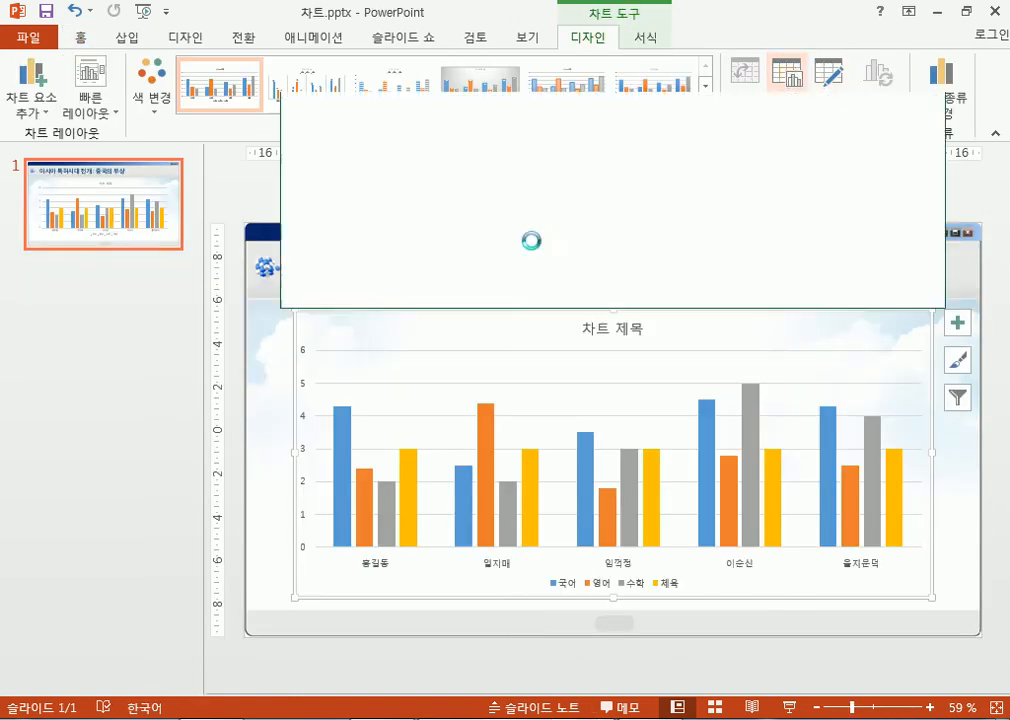
{"action": "left_click_drag", "start_coordinate": [606, 235], "coordinate": [396, 175]}
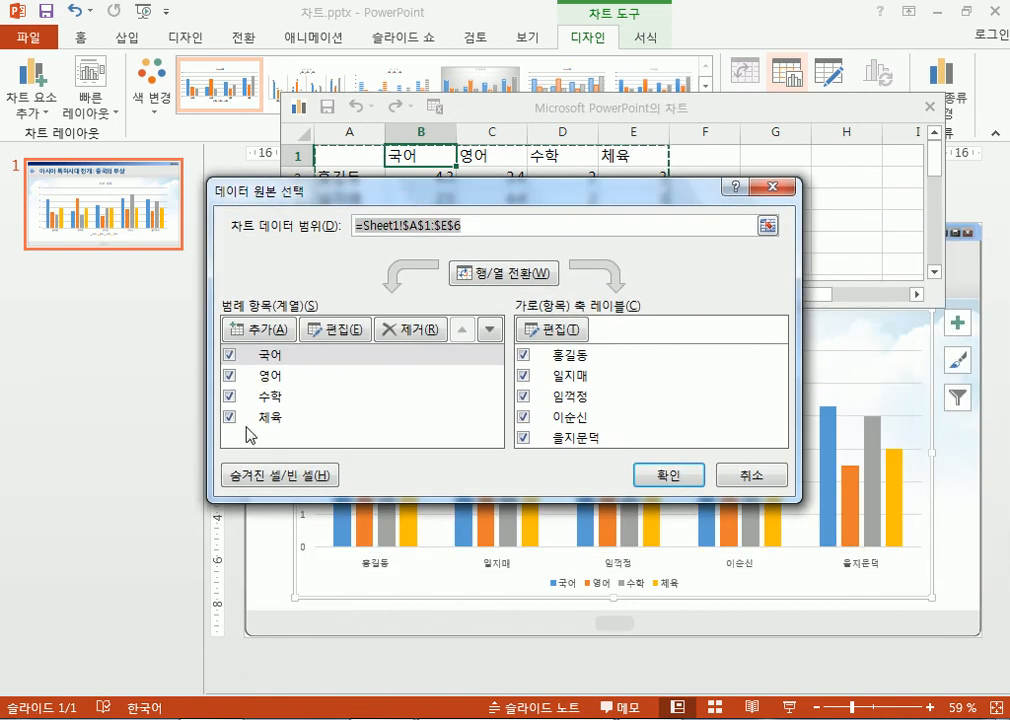
{"action": "left_click", "coordinate": [230, 377]}
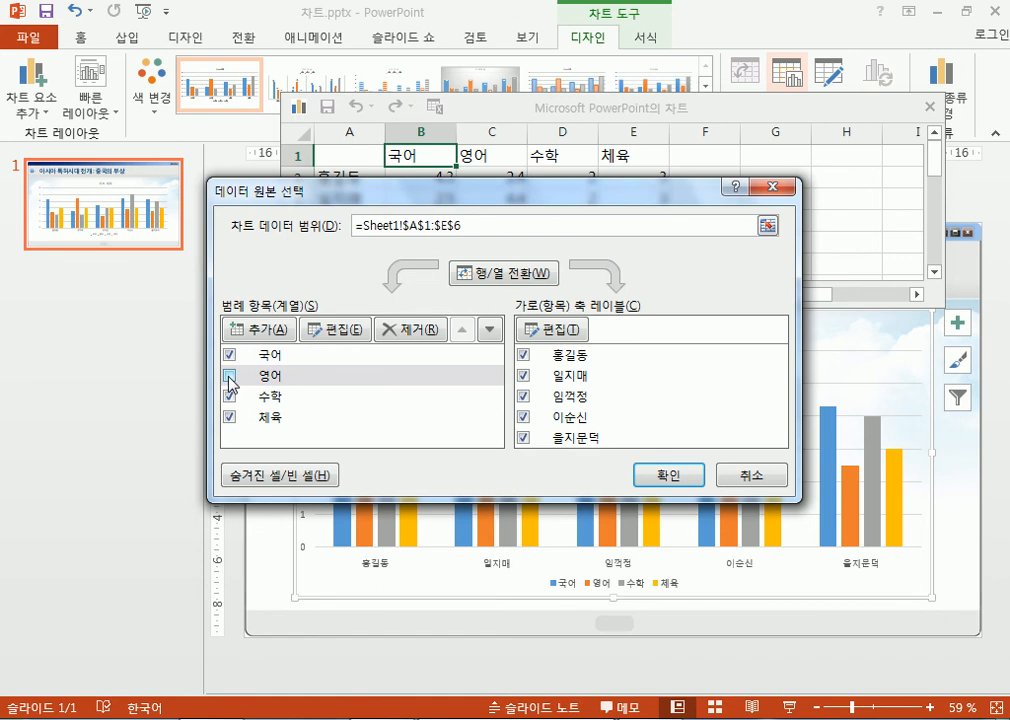
{"action": "left_click_drag", "start_coordinate": [497, 210], "coordinate": [541, 144]}
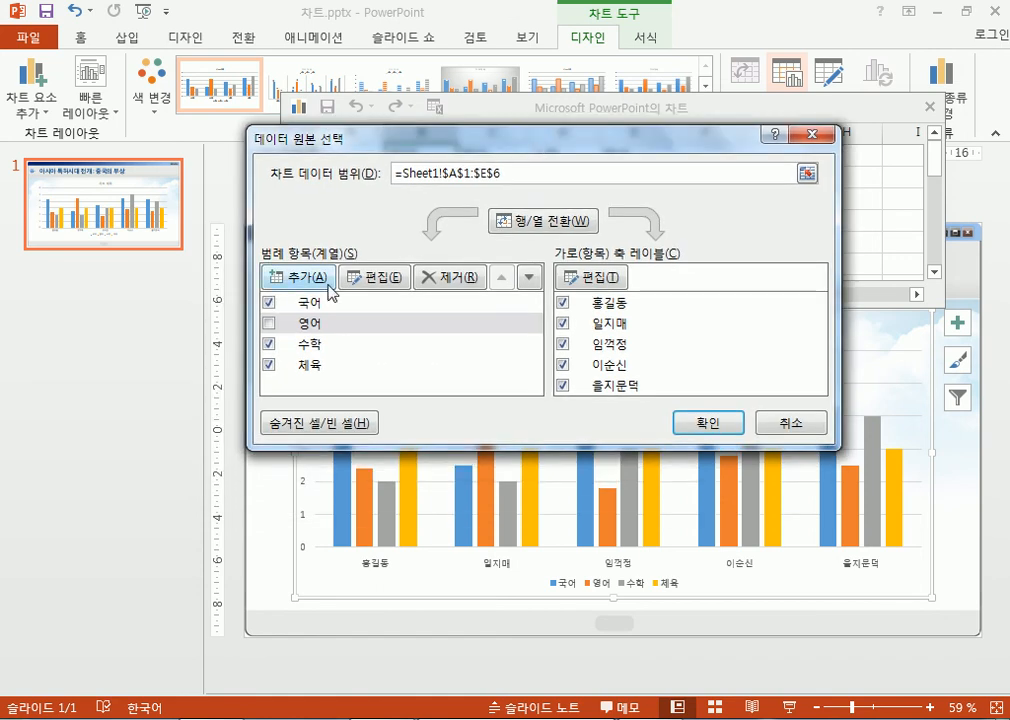
{"action": "left_click", "coordinate": [272, 346]}
{"action": "left_click", "coordinate": [271, 344]}
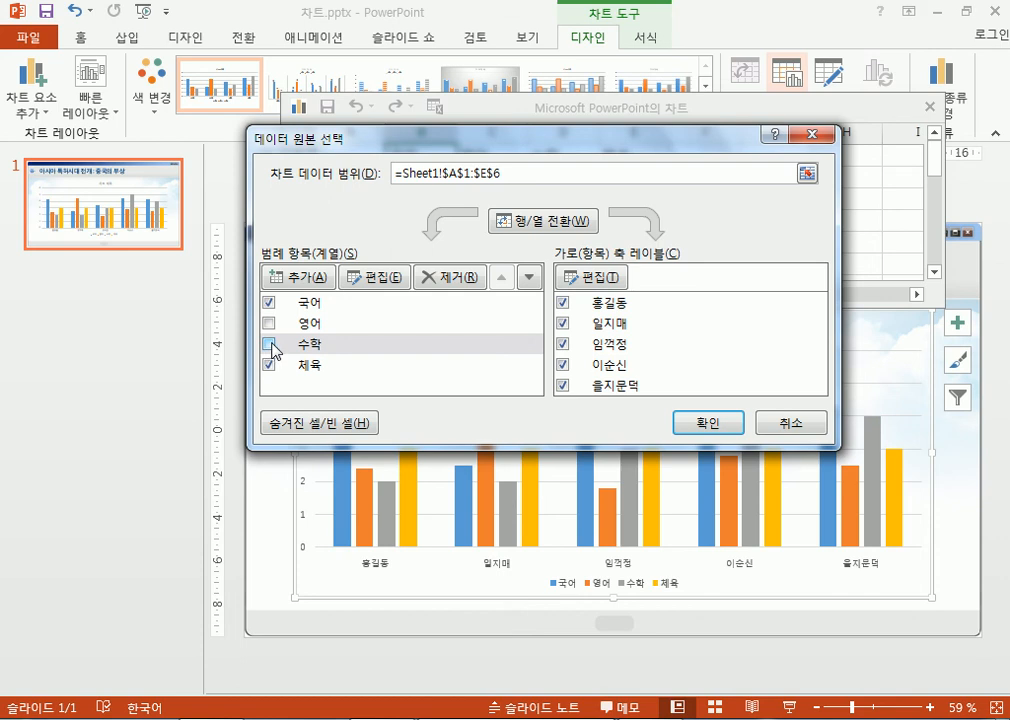
{"action": "left_click", "coordinate": [268, 344]}
{"action": "left_click", "coordinate": [268, 323]}
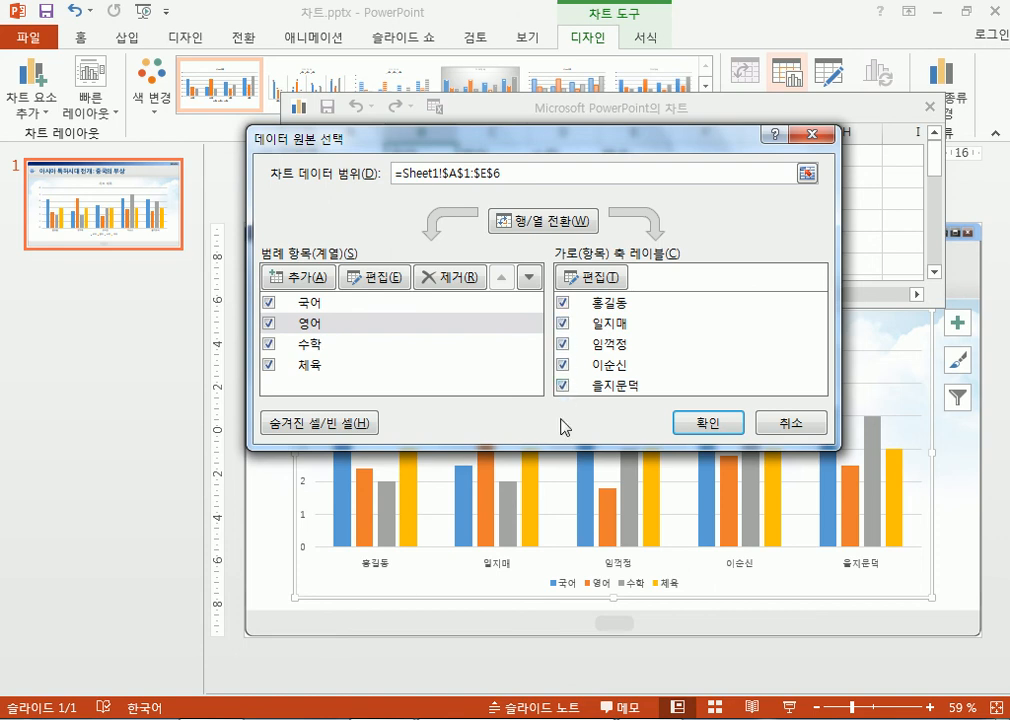
{"action": "left_click", "coordinate": [766, 422]}
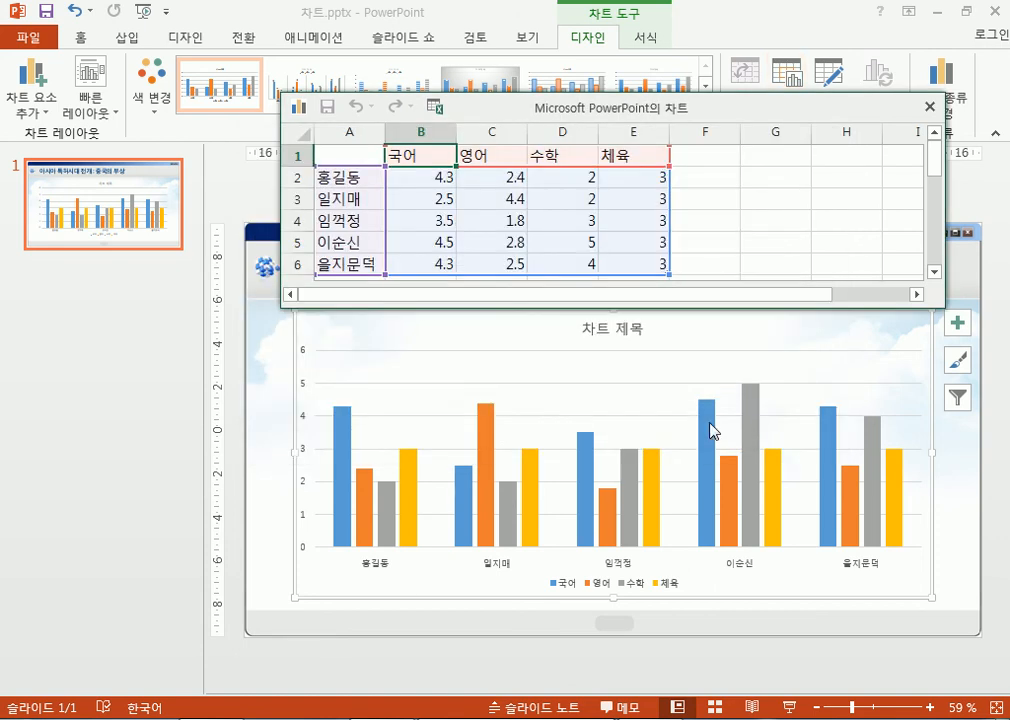
{"action": "left_click", "coordinate": [929, 106]}
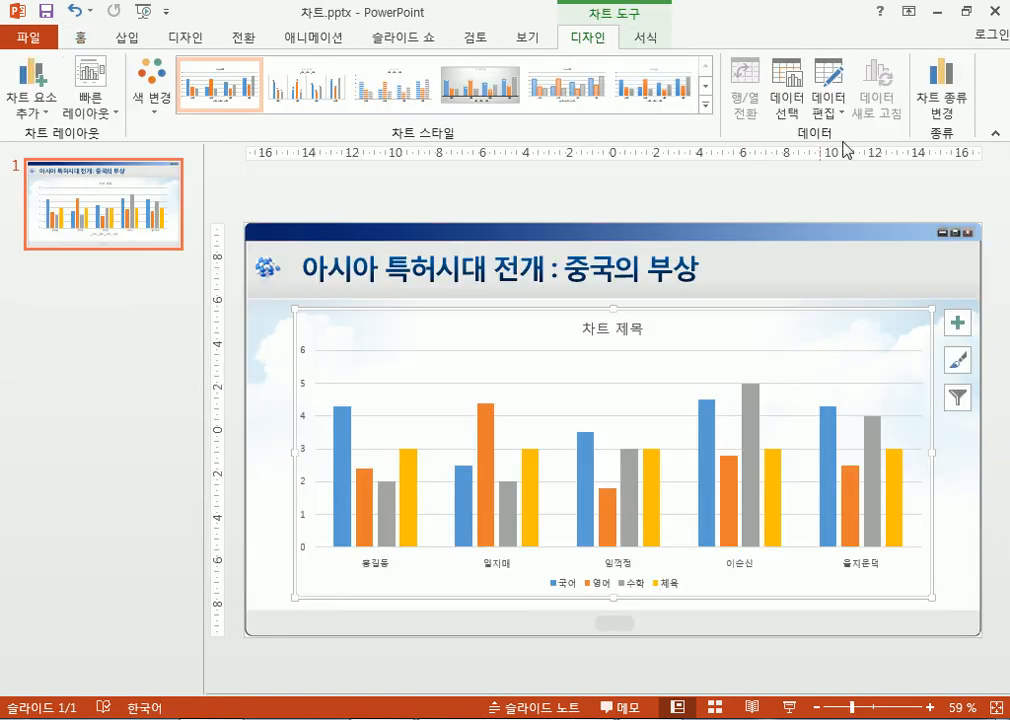
- Reopen the chart's data sheet and try moving, enlarging and shrinking its window
{"action": "left_click", "coordinate": [830, 108]}
{"action": "left_click", "coordinate": [850, 131]}
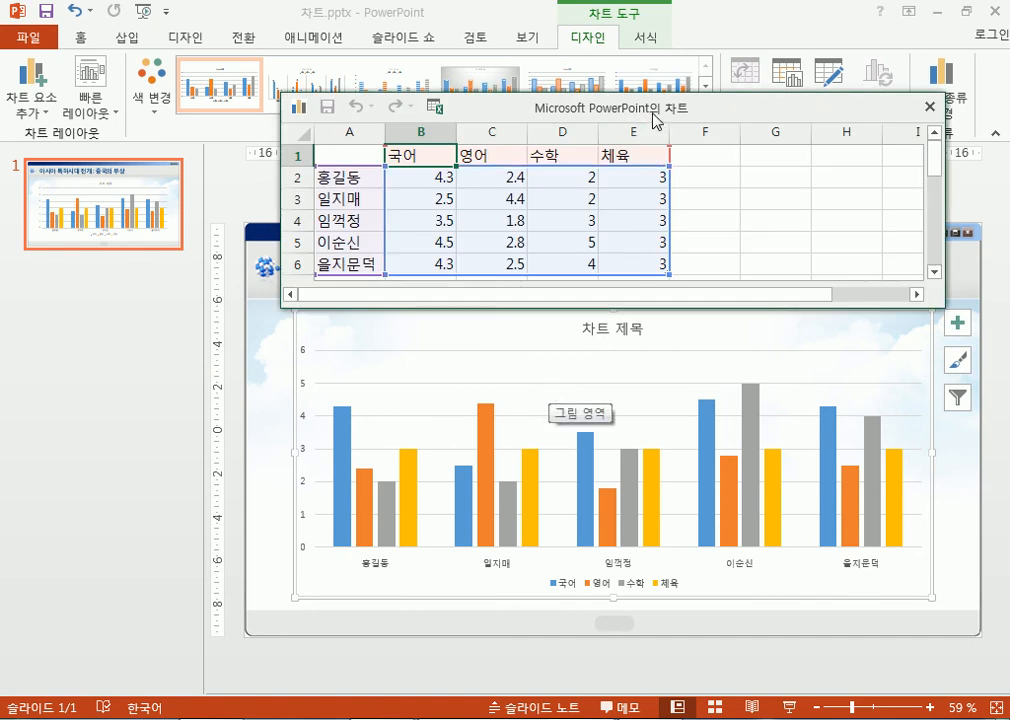
{"action": "left_click_drag", "start_coordinate": [520, 106], "coordinate": [332, 57]}
{"action": "left_click_drag", "start_coordinate": [752, 260], "coordinate": [838, 476]}
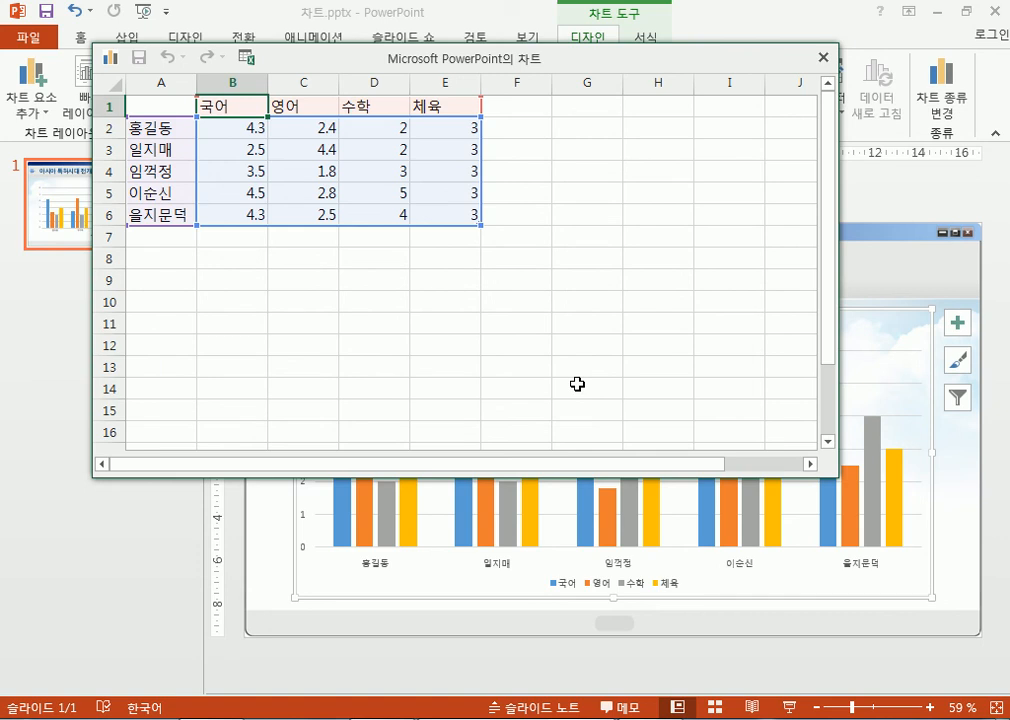
{"action": "left_click_drag", "start_coordinate": [672, 60], "coordinate": [617, 55]}
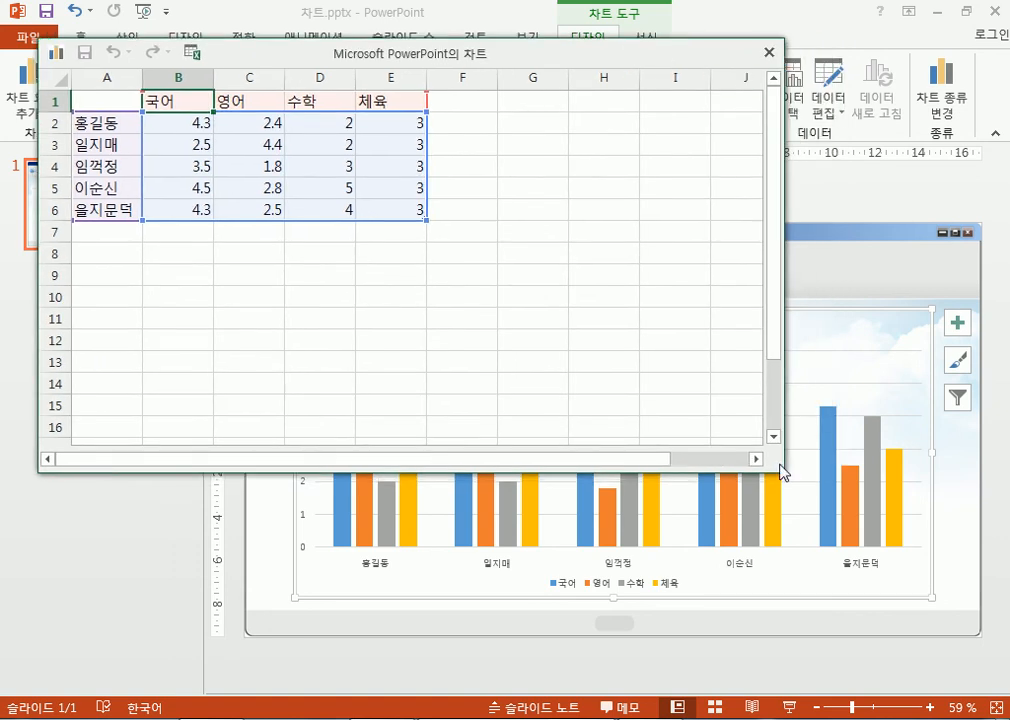
{"action": "left_click_drag", "start_coordinate": [781, 471], "coordinate": [553, 304]}
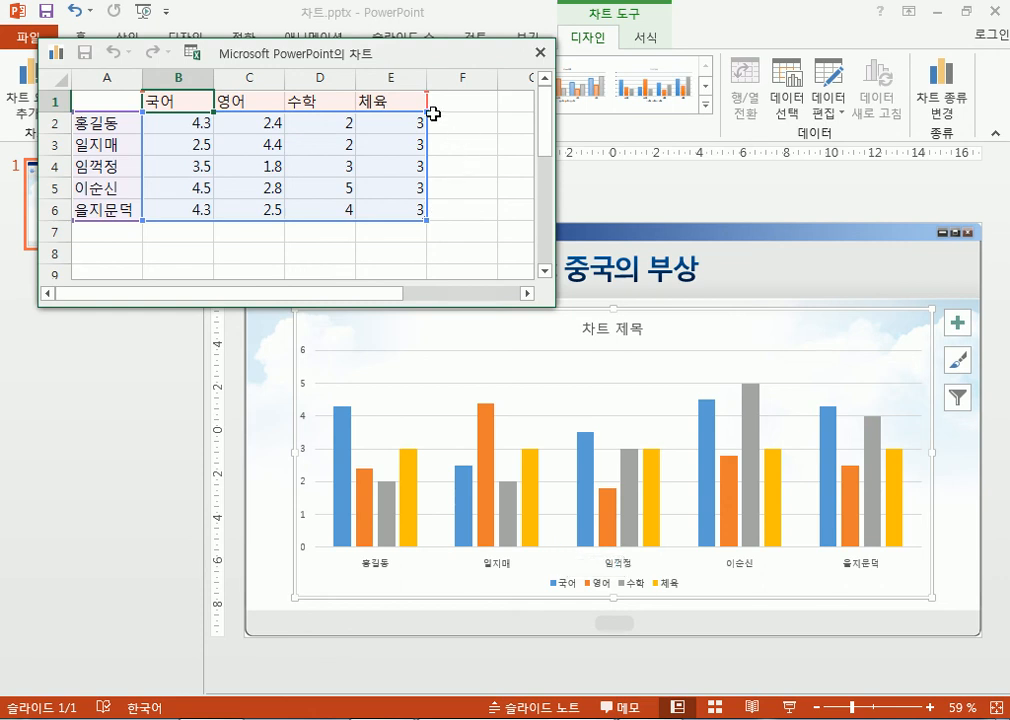
{"action": "left_click_drag", "start_coordinate": [428, 62], "coordinate": [396, 42]}
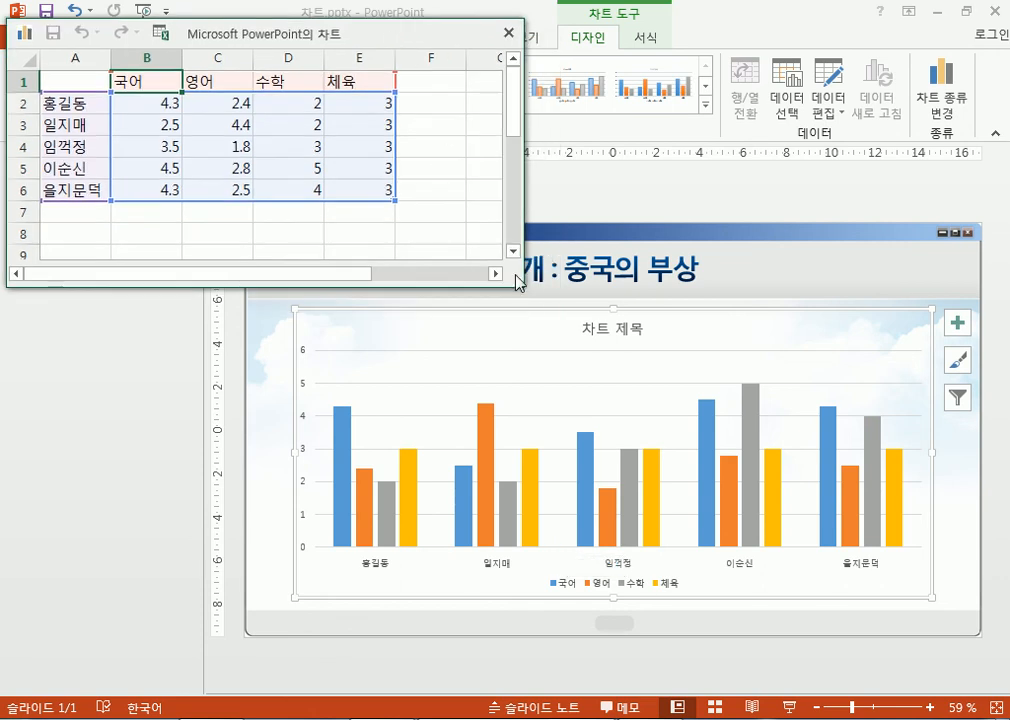
{"action": "left_click_drag", "start_coordinate": [519, 287], "coordinate": [797, 530]}
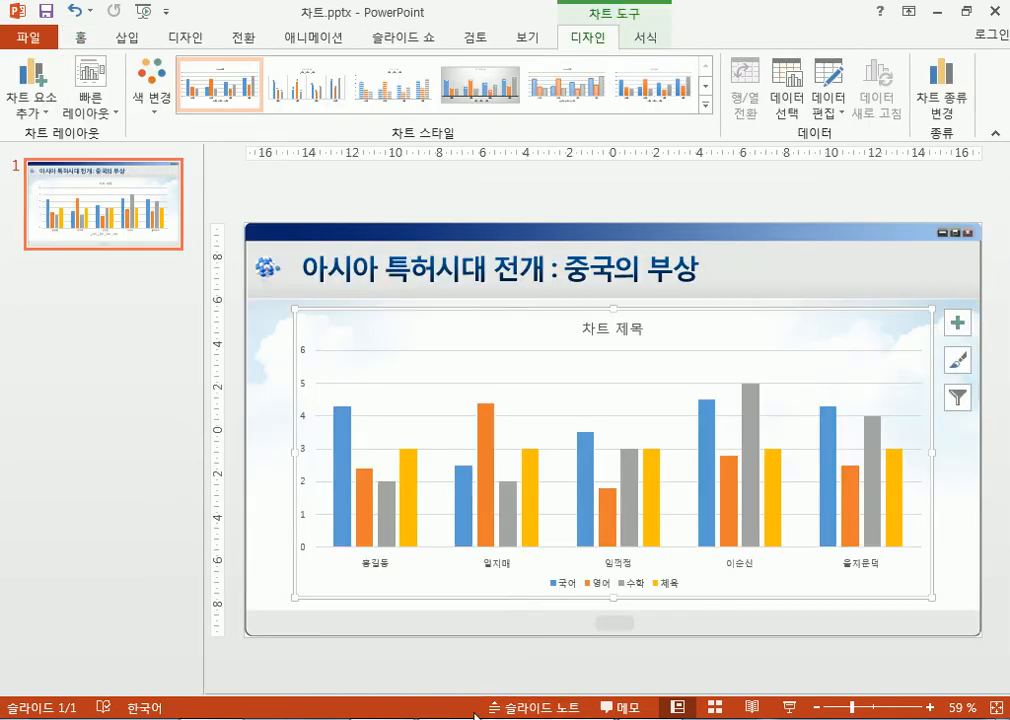
- Close the other open PowerPoint windows, keeping 차트.pptx open
{"action": "right_click", "coordinate": [441, 716]}
{"action": "left_click", "coordinate": [399, 684]}
{"action": "right_click", "coordinate": [465, 713]}
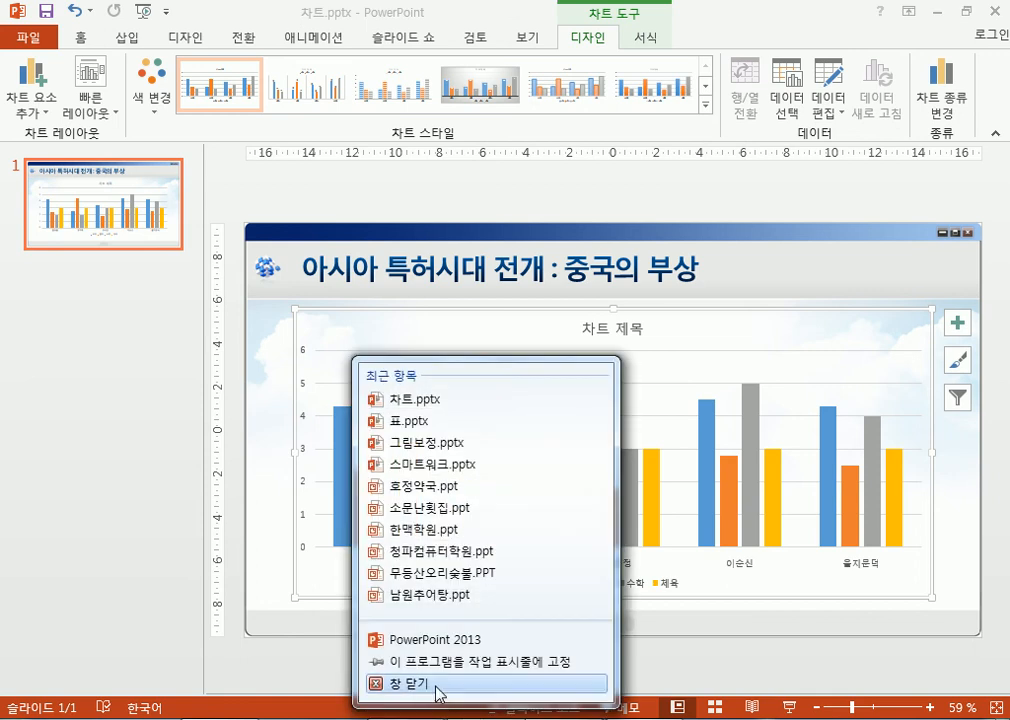
{"action": "left_click", "coordinate": [440, 688]}
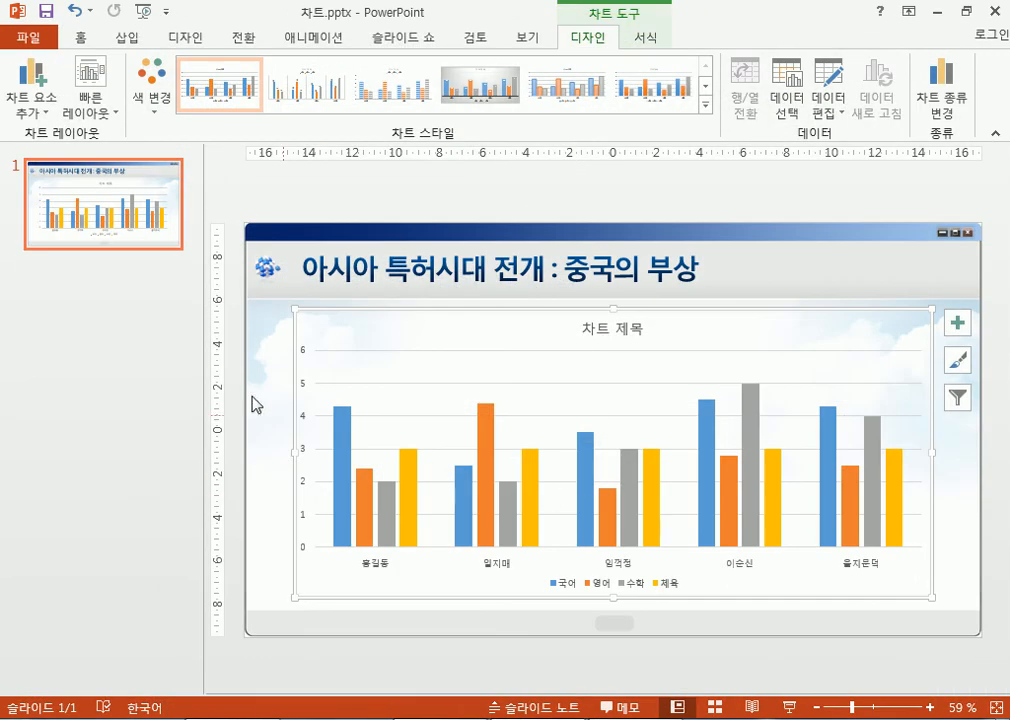
- Try the third chart style on the chart, and apply the sixth style with data labels above the columns
{"action": "left_click", "coordinate": [267, 403]}
{"action": "left_click", "coordinate": [557, 349]}
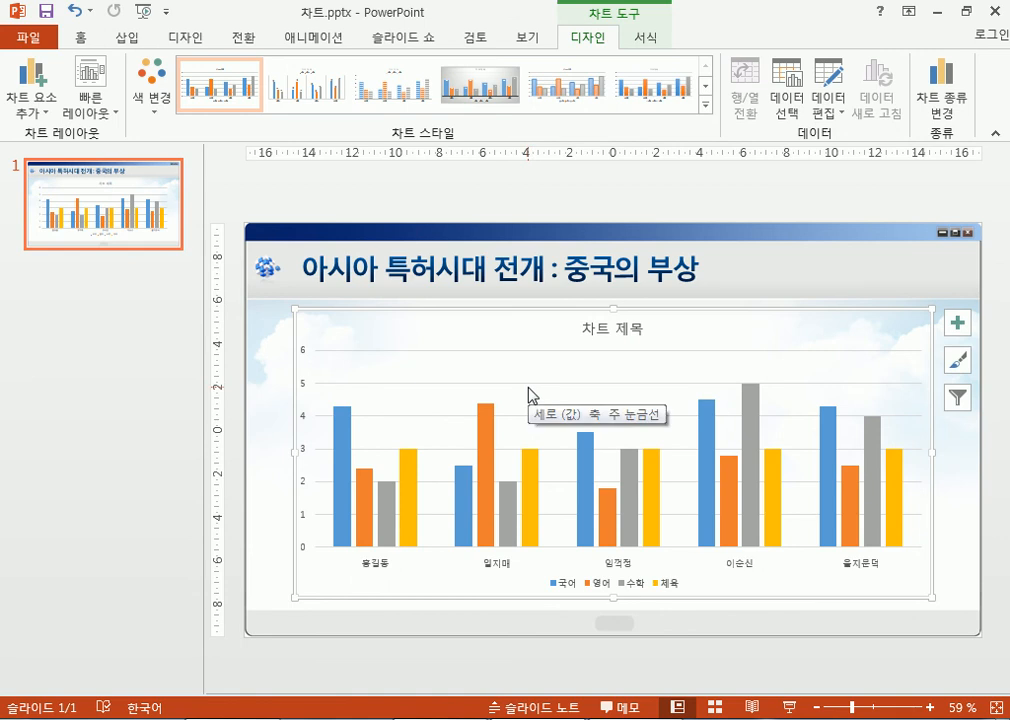
{"action": "left_click", "coordinate": [390, 104]}
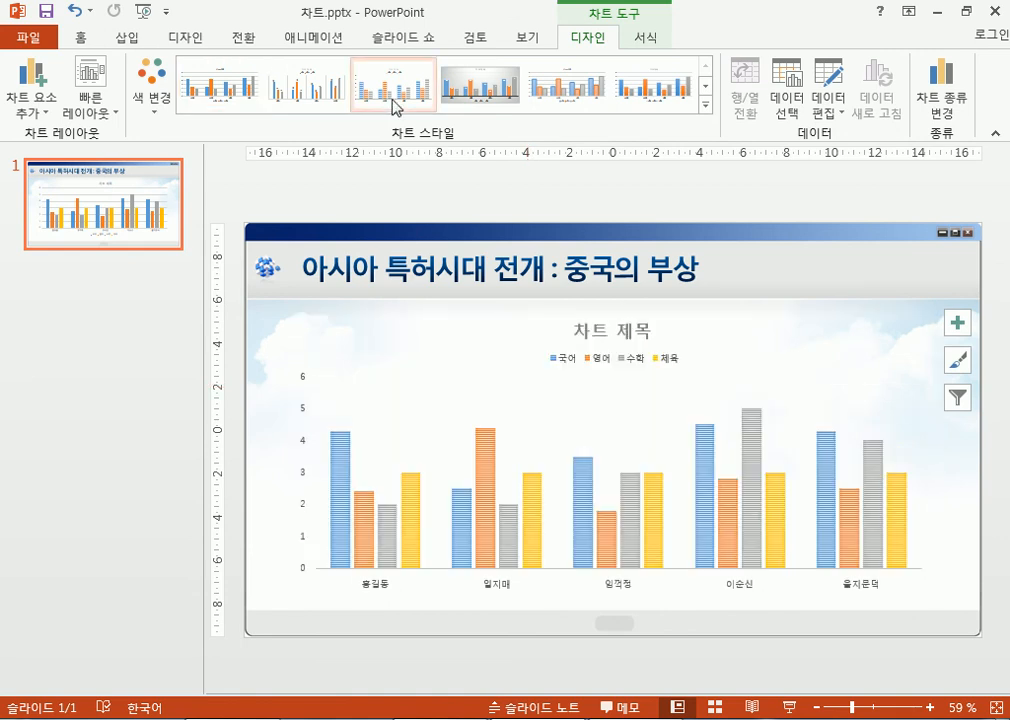
{"action": "left_click", "coordinate": [650, 88]}
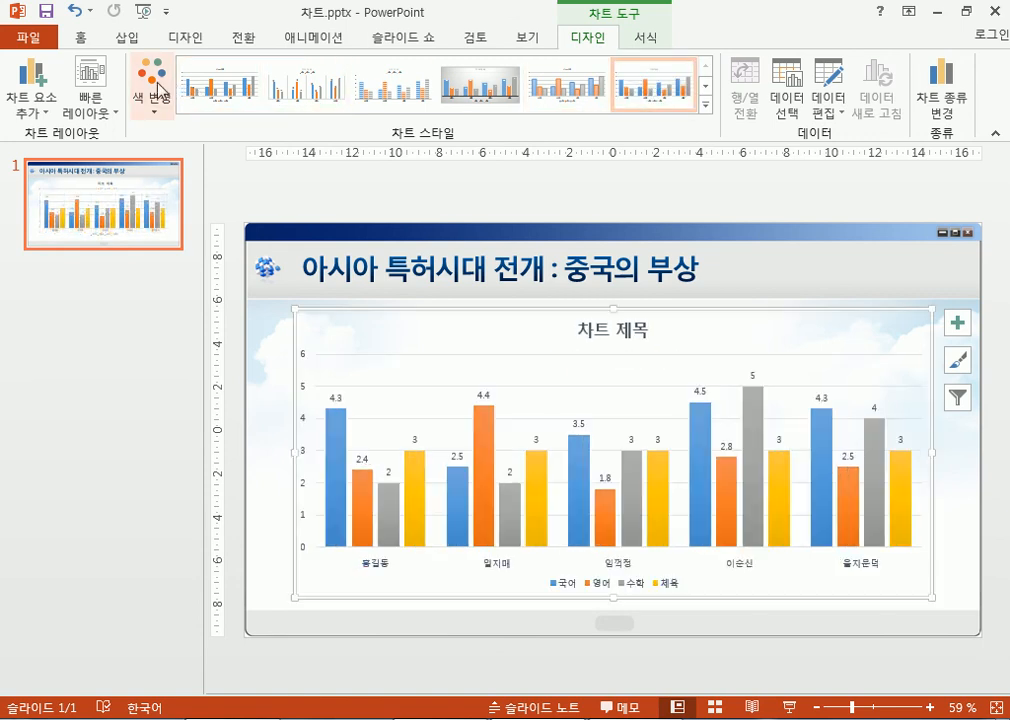
- Change the chart's colours to the third colourful palette, which starts with orange, yellow and green, and deselect the chart
{"action": "left_click", "coordinate": [153, 93]}
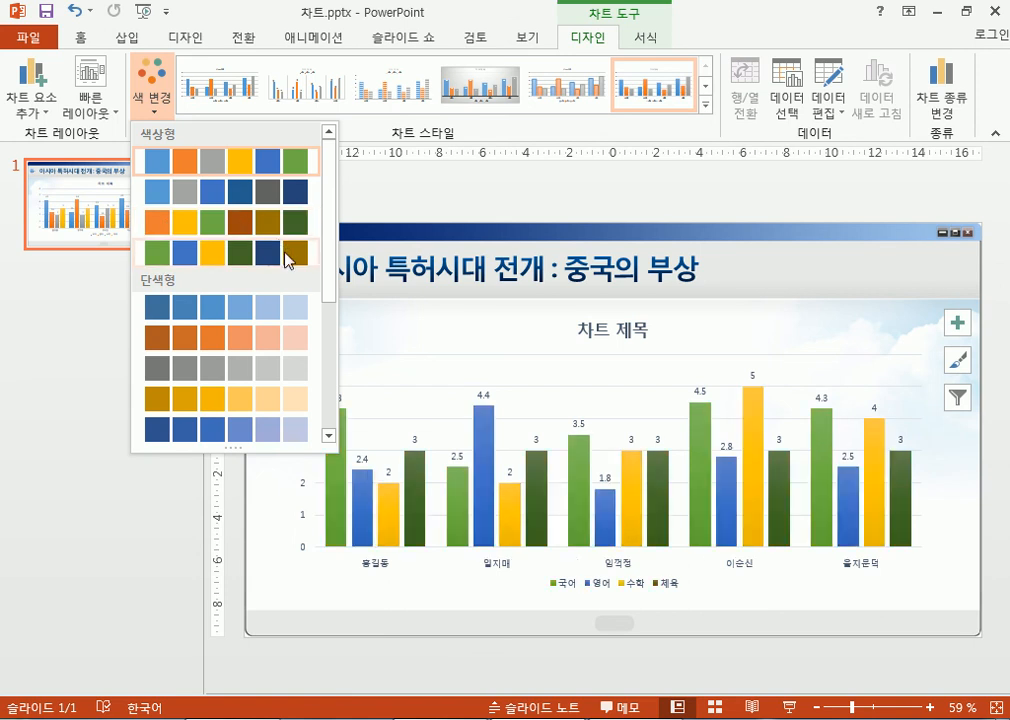
{"action": "left_click_drag", "start_coordinate": [331, 255], "coordinate": [338, 388]}
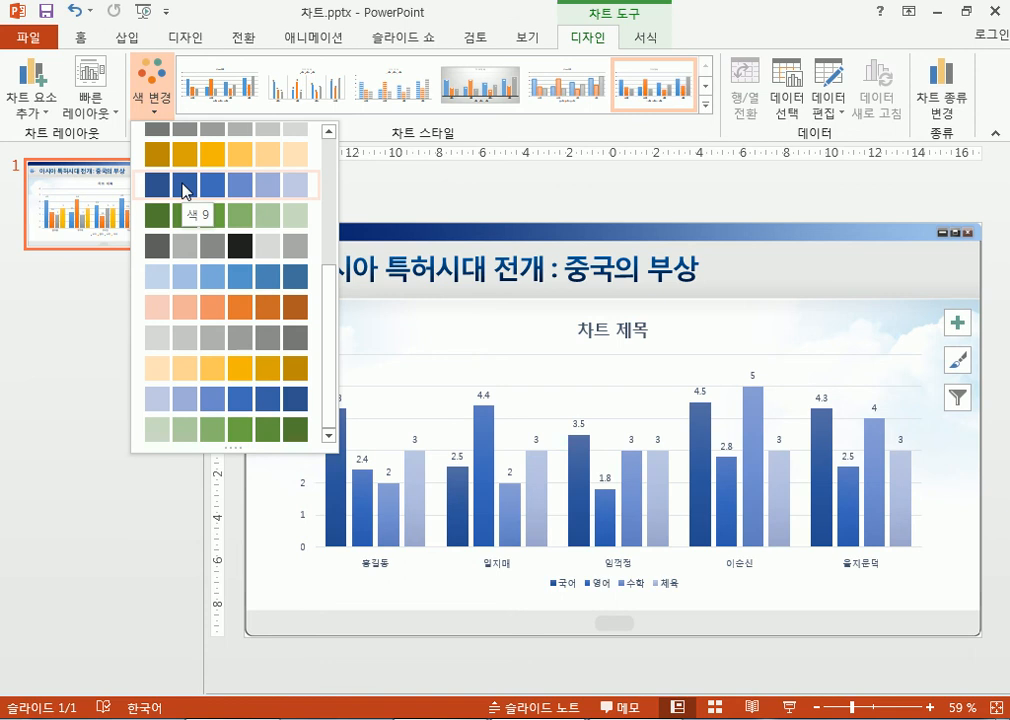
{"action": "scroll", "coordinate": [183, 190], "scroll_direction": "up", "scroll_amount": 5}
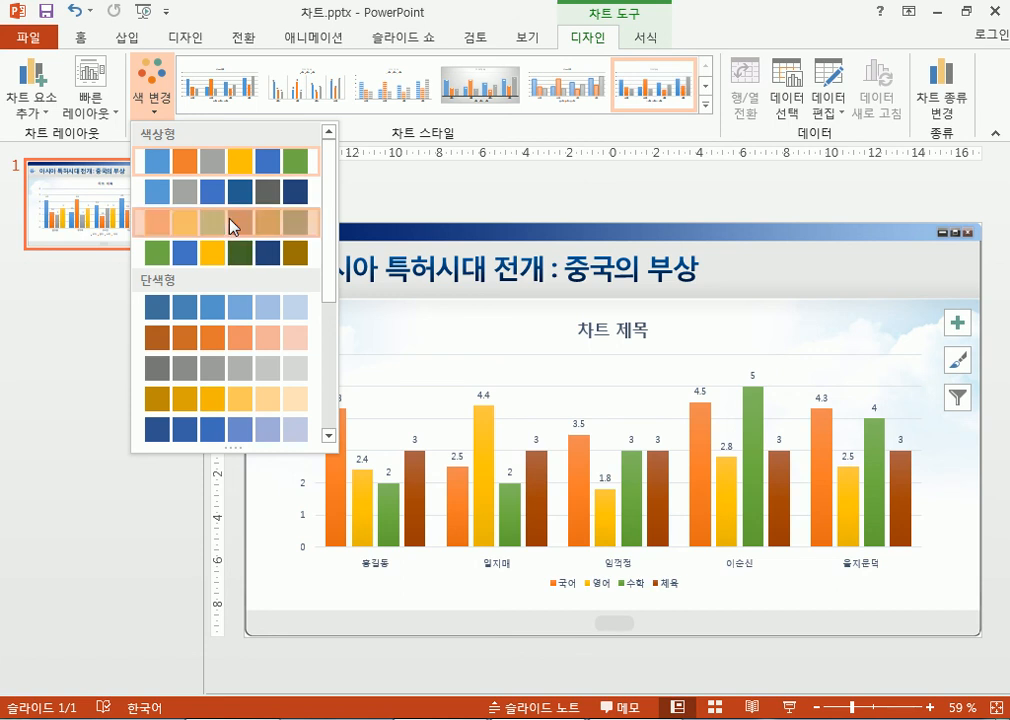
{"action": "left_click", "coordinate": [232, 224]}
{"action": "left_click", "coordinate": [481, 436]}
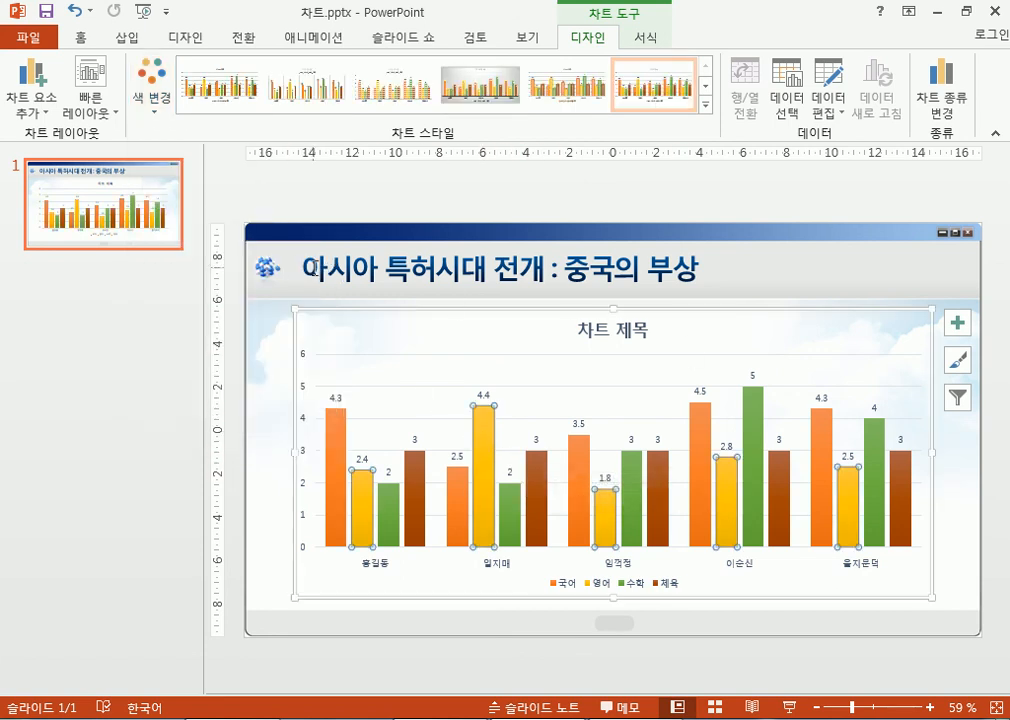
{"action": "left_click", "coordinate": [773, 291]}
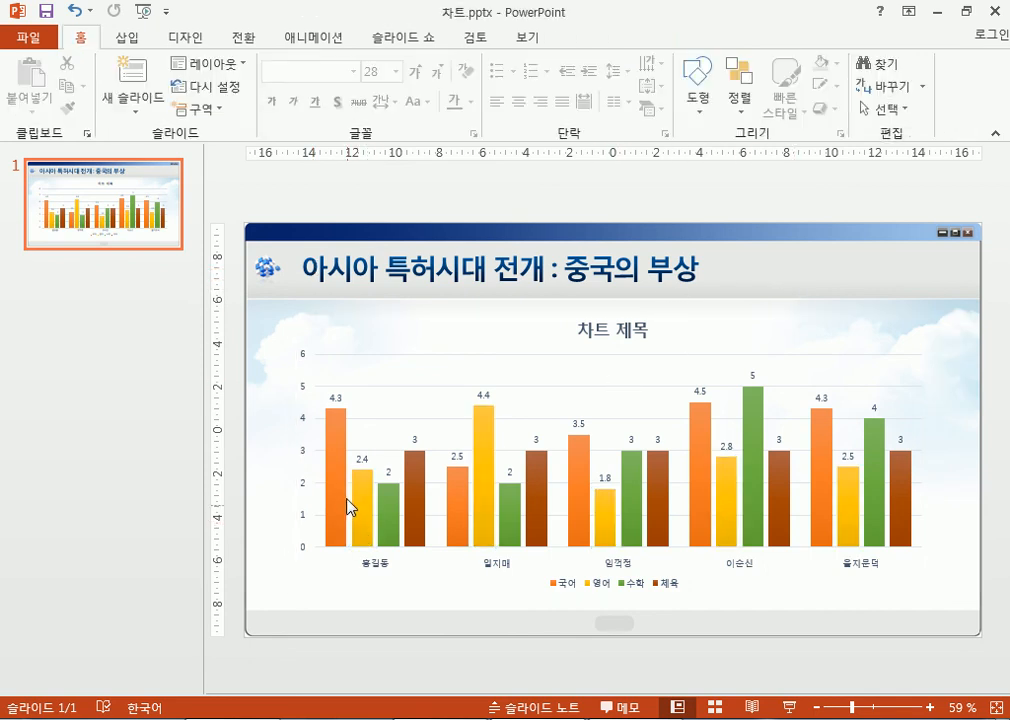
- Fill the columns of the 국어 series with the standard red (빨강)
{"action": "left_click", "coordinate": [345, 472]}
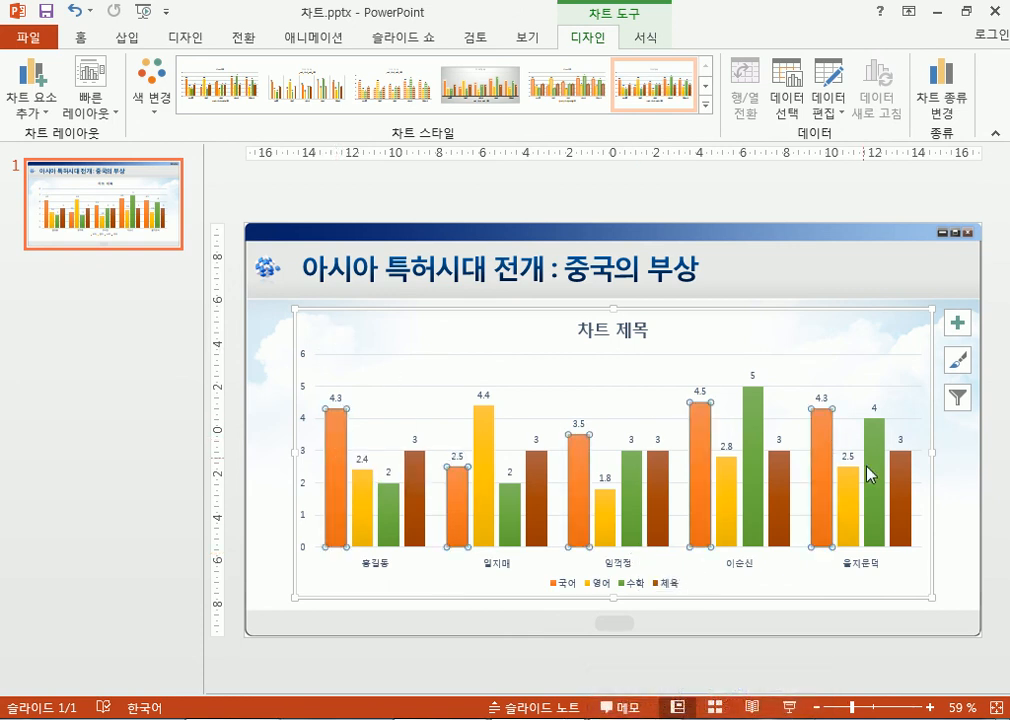
{"action": "left_click", "coordinate": [645, 40]}
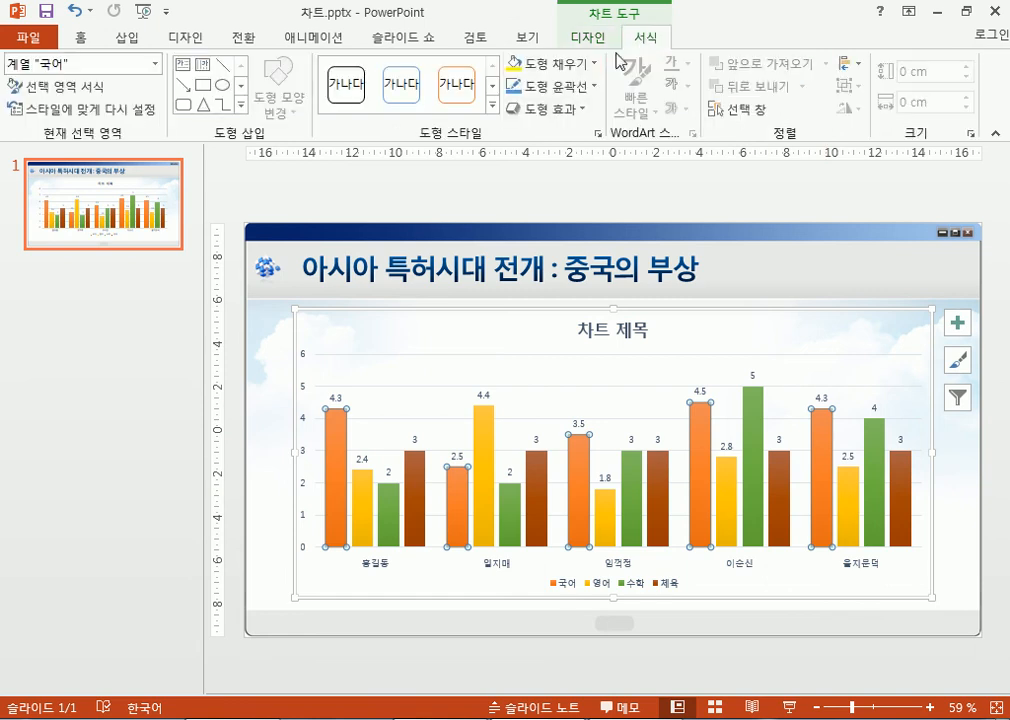
{"action": "left_click", "coordinate": [595, 63]}
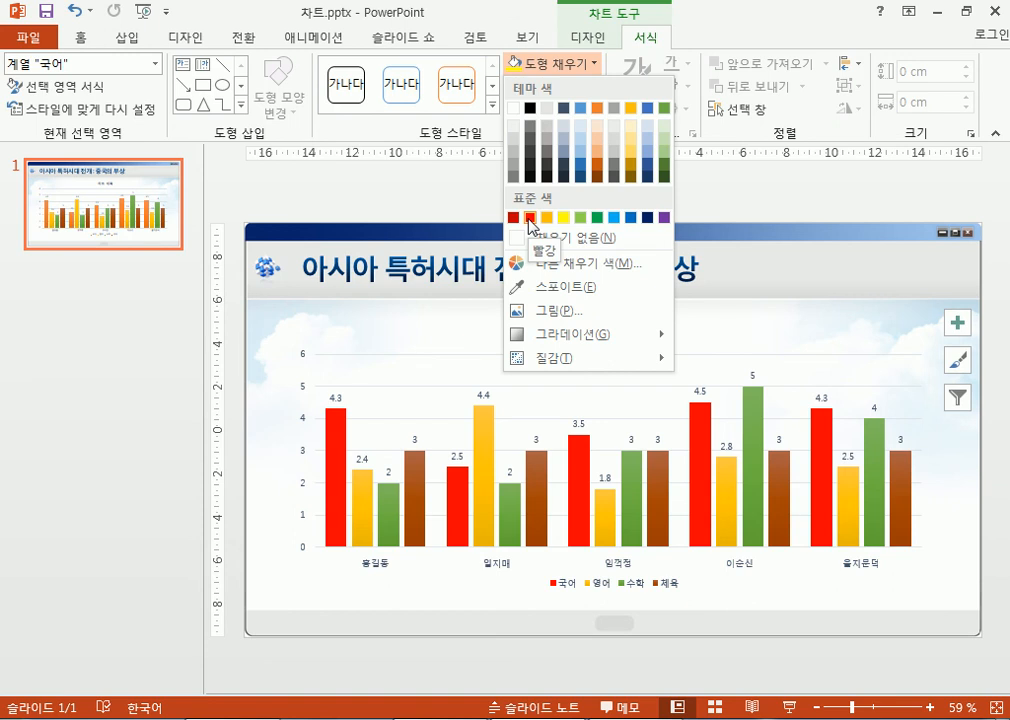
{"action": "left_click", "coordinate": [530, 218]}
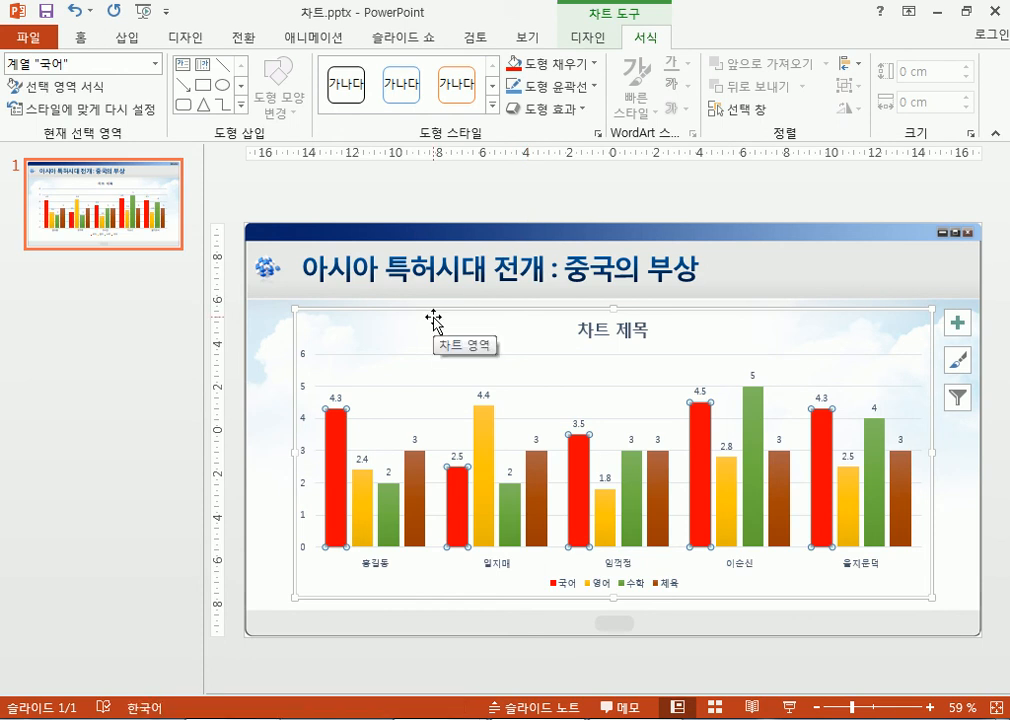
{"action": "left_click", "coordinate": [361, 331]}
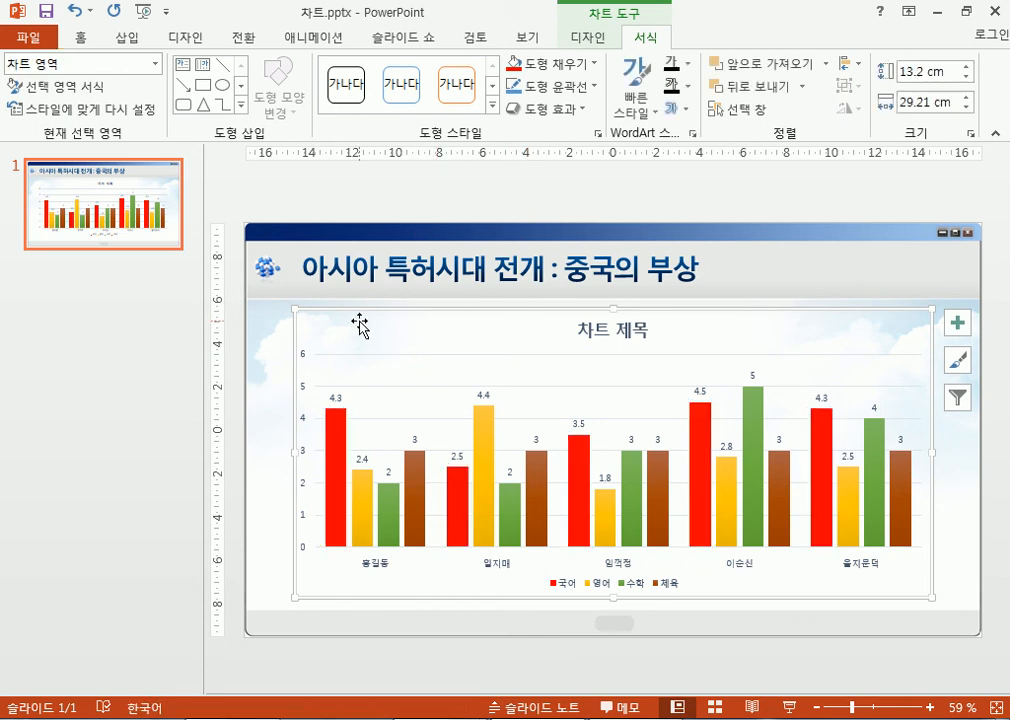
{"action": "left_click", "coordinate": [393, 519]}
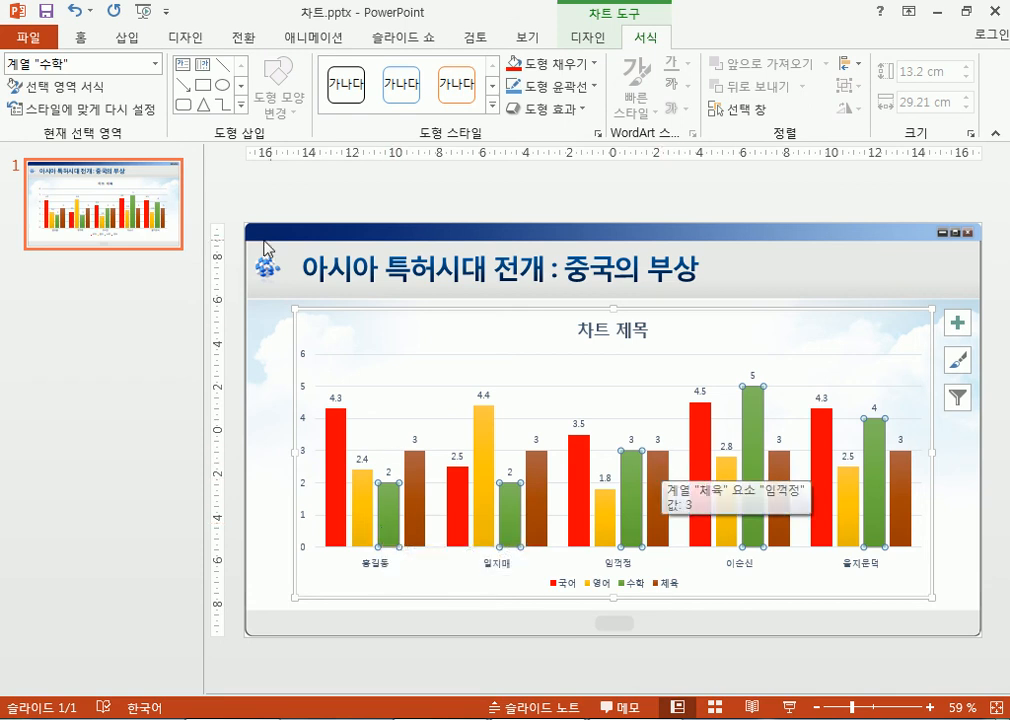
{"action": "mouse_move", "coordinate": [538, 718]}
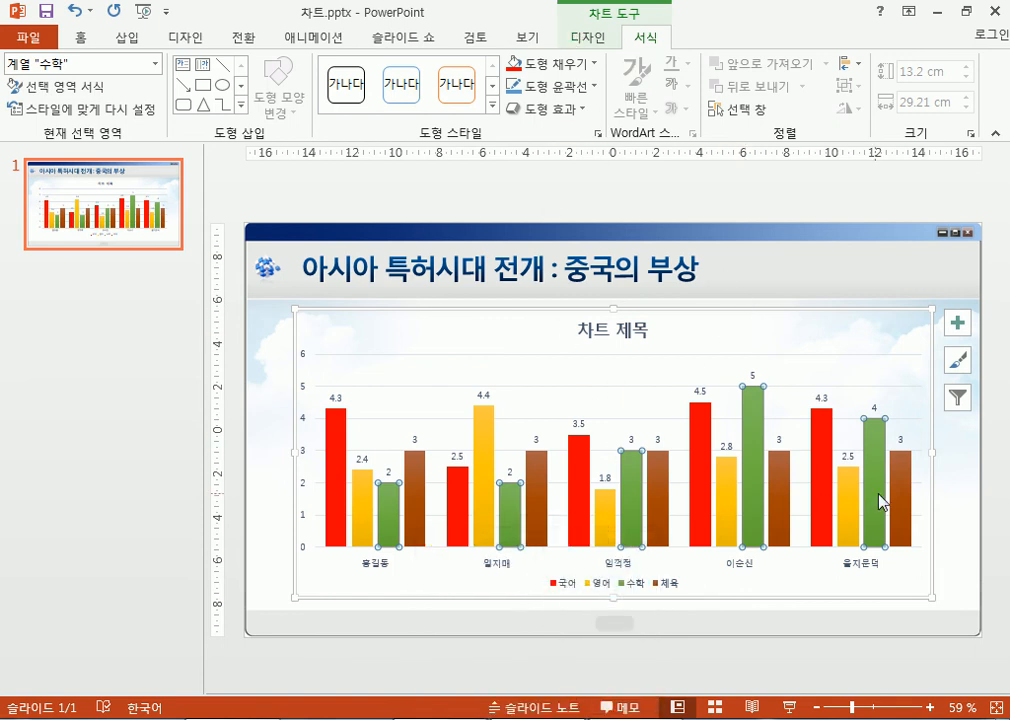
{"action": "left_click", "coordinate": [592, 38]}
{"action": "left_click", "coordinate": [645, 40]}
{"action": "left_click", "coordinate": [578, 42]}
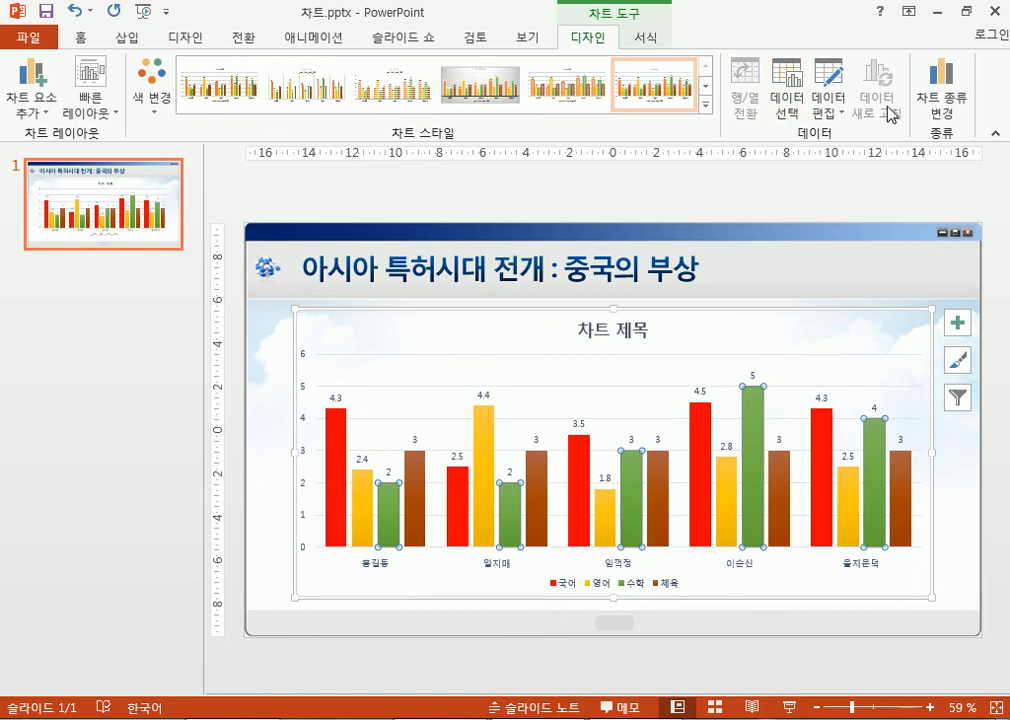
{"action": "left_click", "coordinate": [650, 39]}
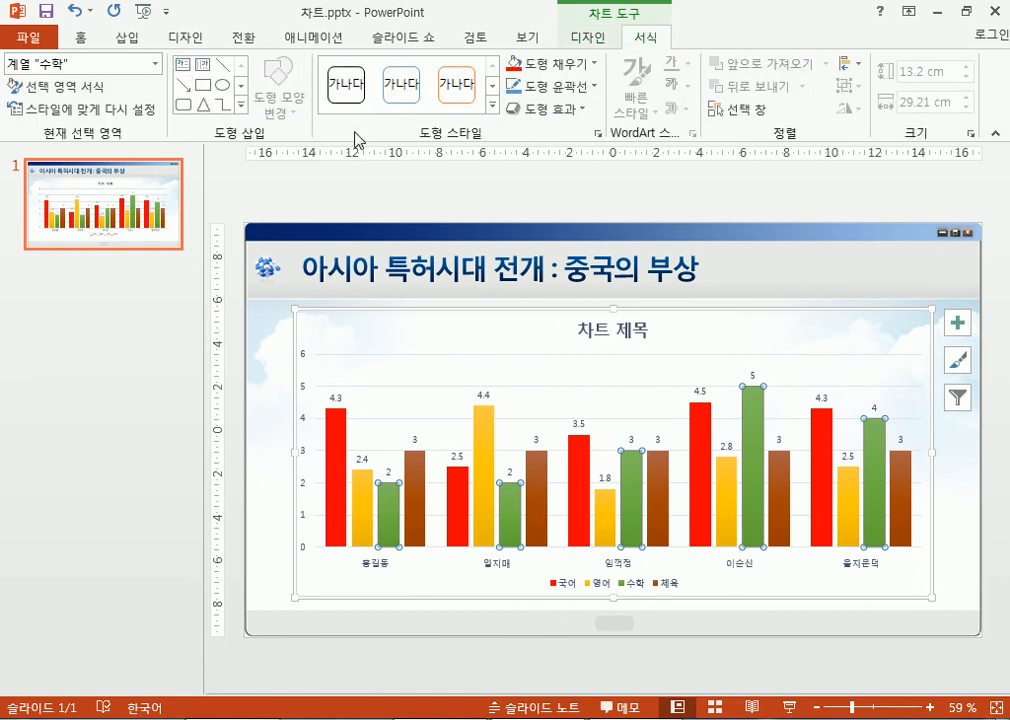
{"action": "left_click", "coordinate": [597, 64]}
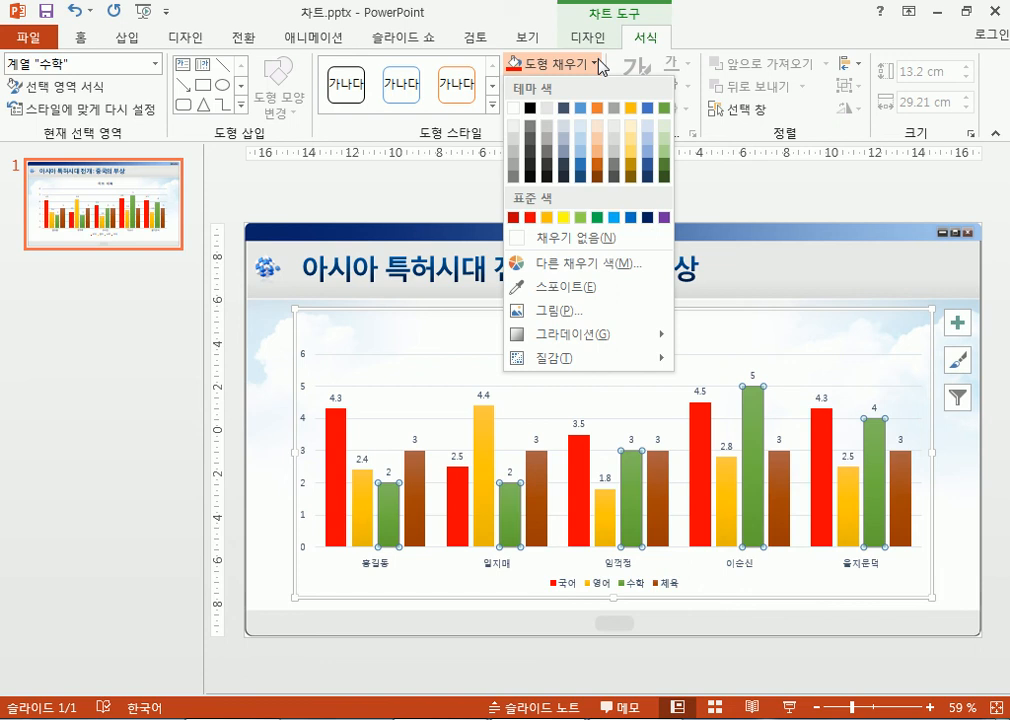
{"action": "left_click", "coordinate": [748, 44]}
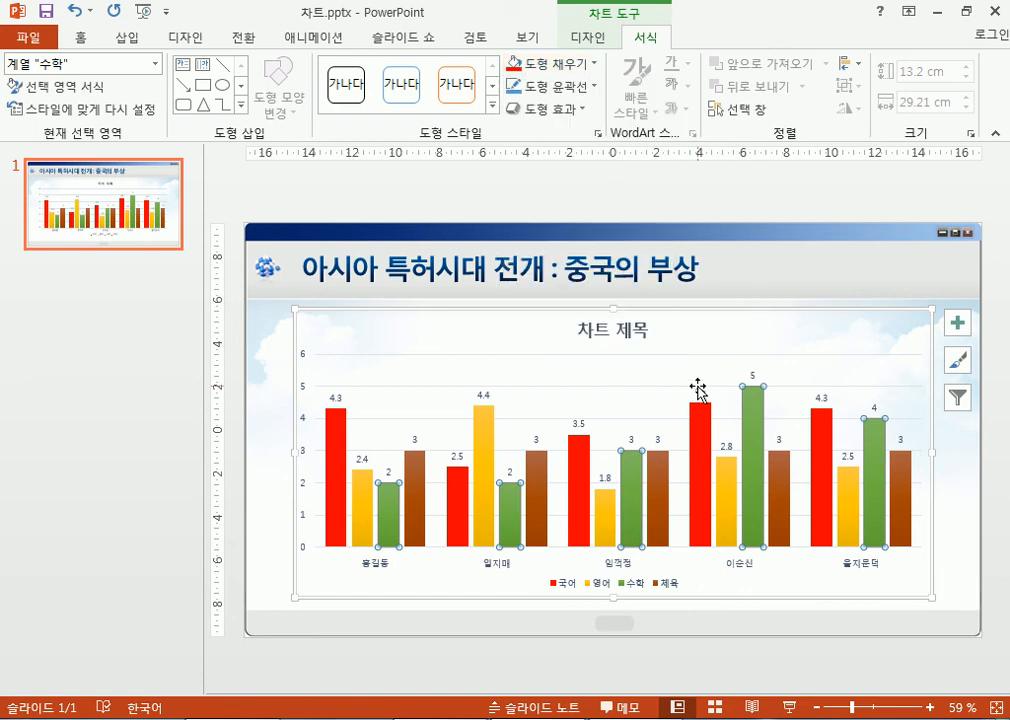
- Try the fourth, first and dark twelfth chart styles, and apply the tenth style with outlined, unfilled columns
{"action": "left_click", "coordinate": [590, 38]}
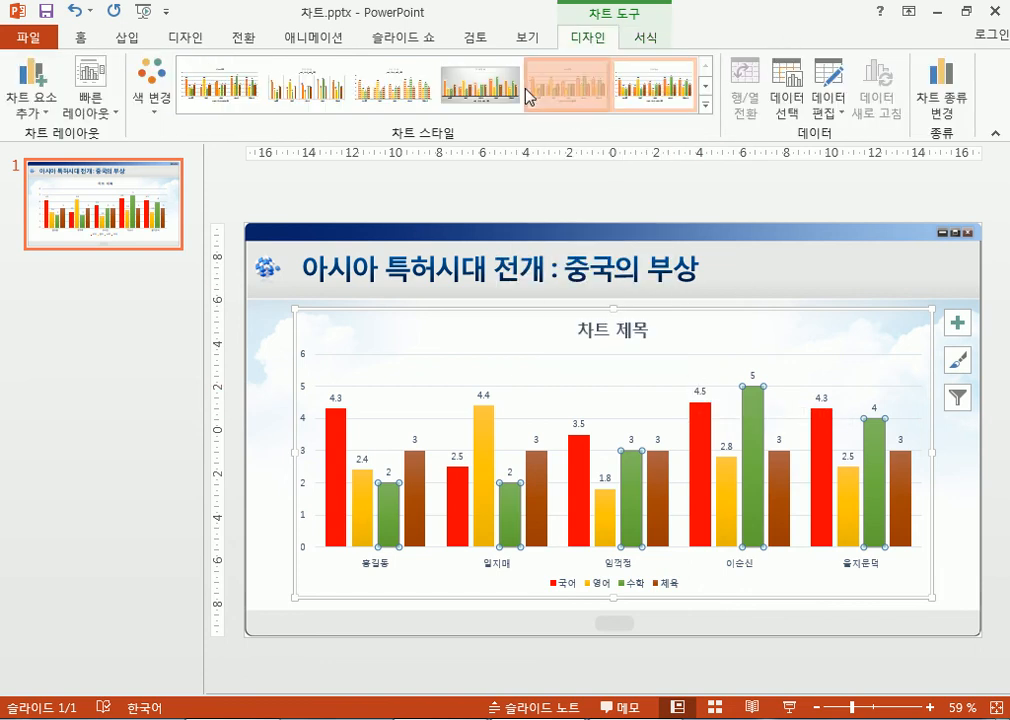
{"action": "left_click", "coordinate": [481, 87]}
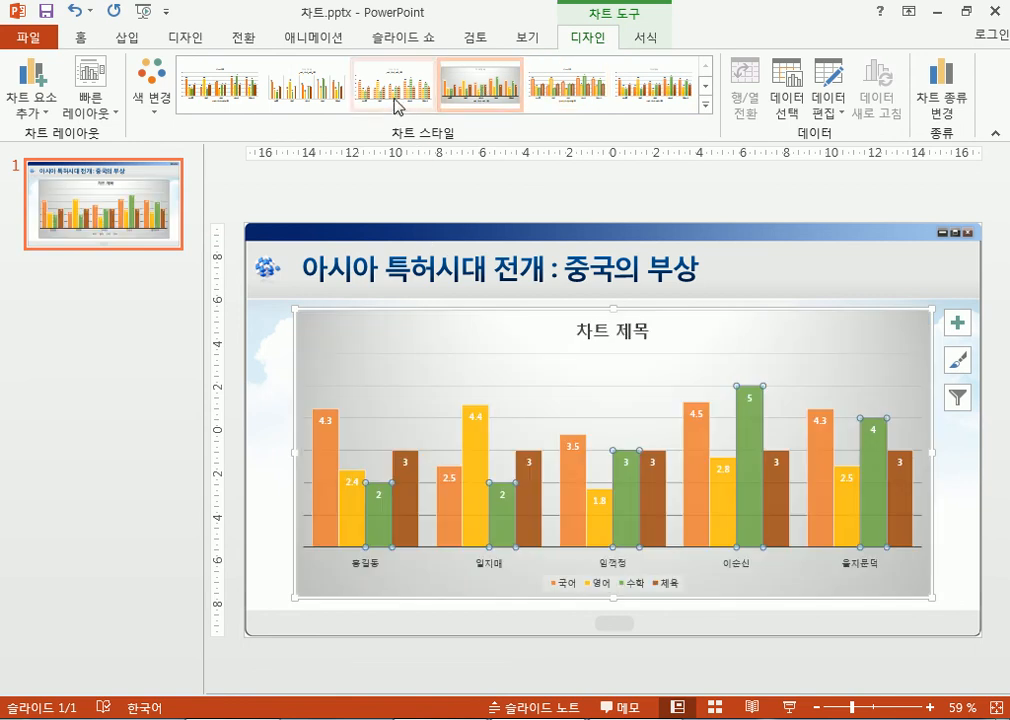
{"action": "left_click", "coordinate": [393, 97]}
{"action": "left_click", "coordinate": [222, 88]}
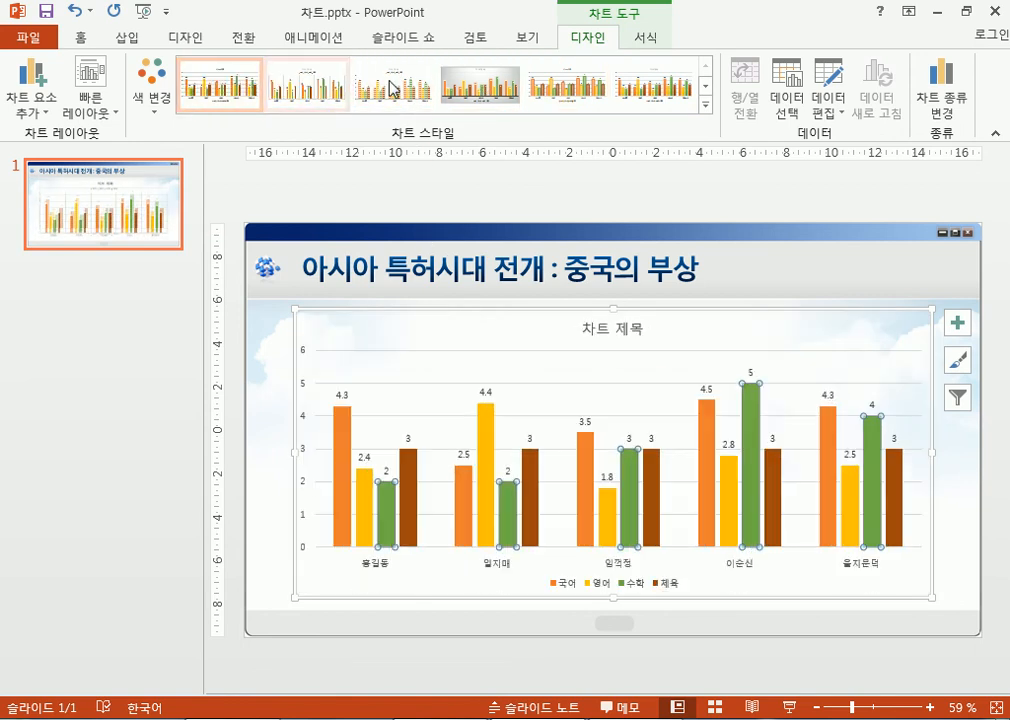
{"action": "left_click", "coordinate": [706, 89]}
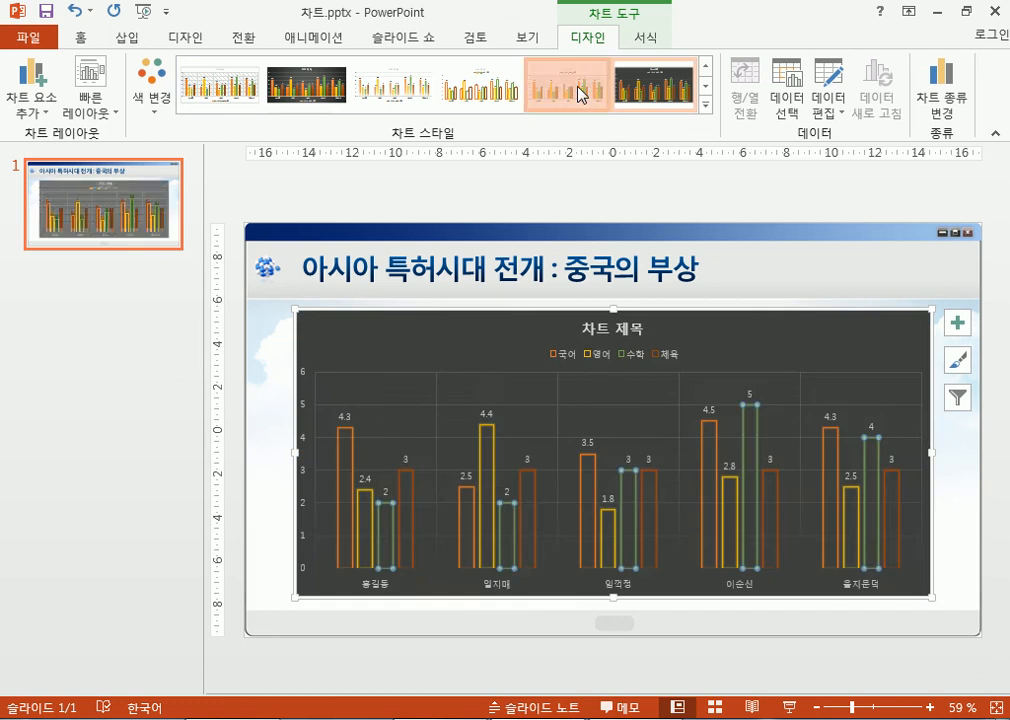
{"action": "left_click", "coordinate": [401, 96]}
- Apply the second quick layout to the chart and remove the data labels from the columns
{"action": "left_click", "coordinate": [92, 100]}
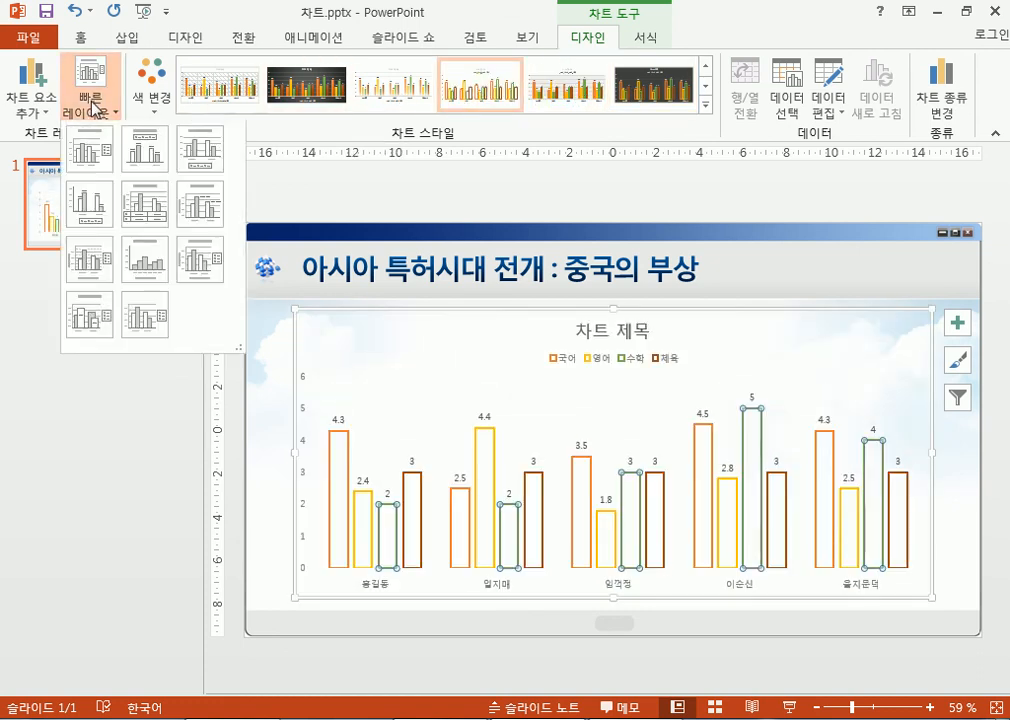
{"action": "left_click", "coordinate": [137, 163]}
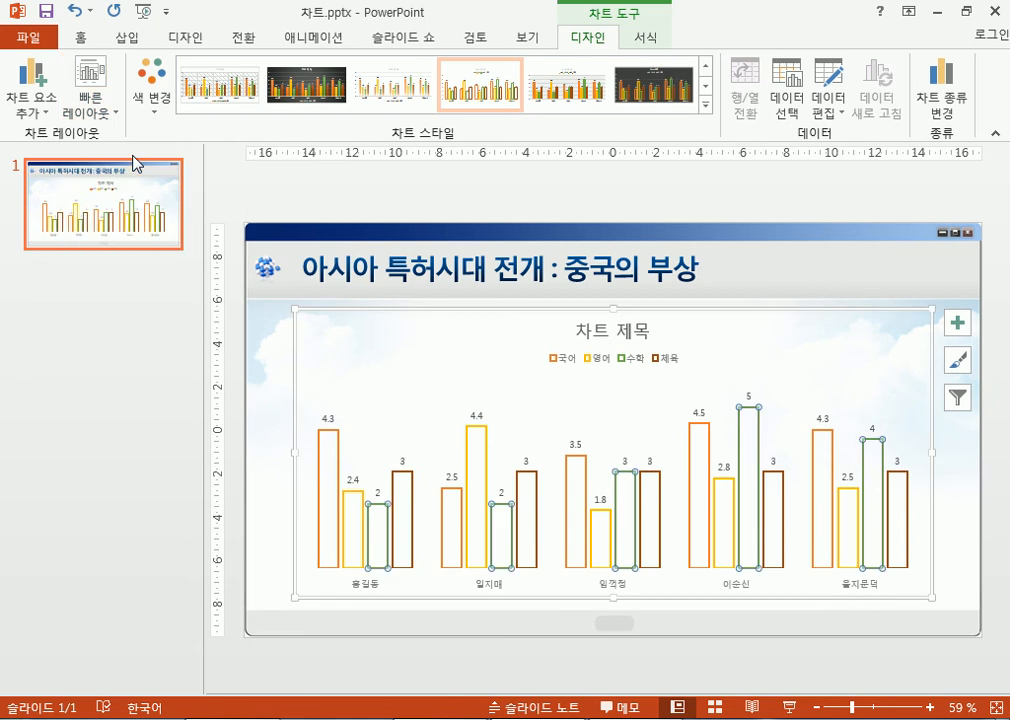
{"action": "left_click", "coordinate": [32, 100]}
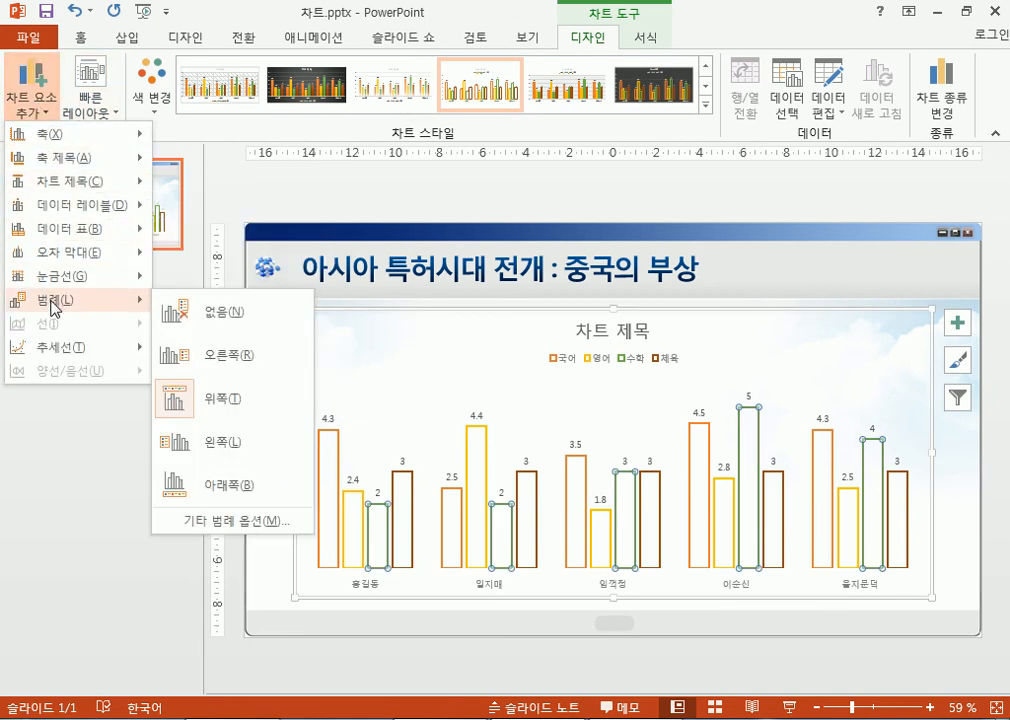
{"action": "mouse_move", "coordinate": [75, 233]}
{"action": "mouse_move", "coordinate": [125, 205]}
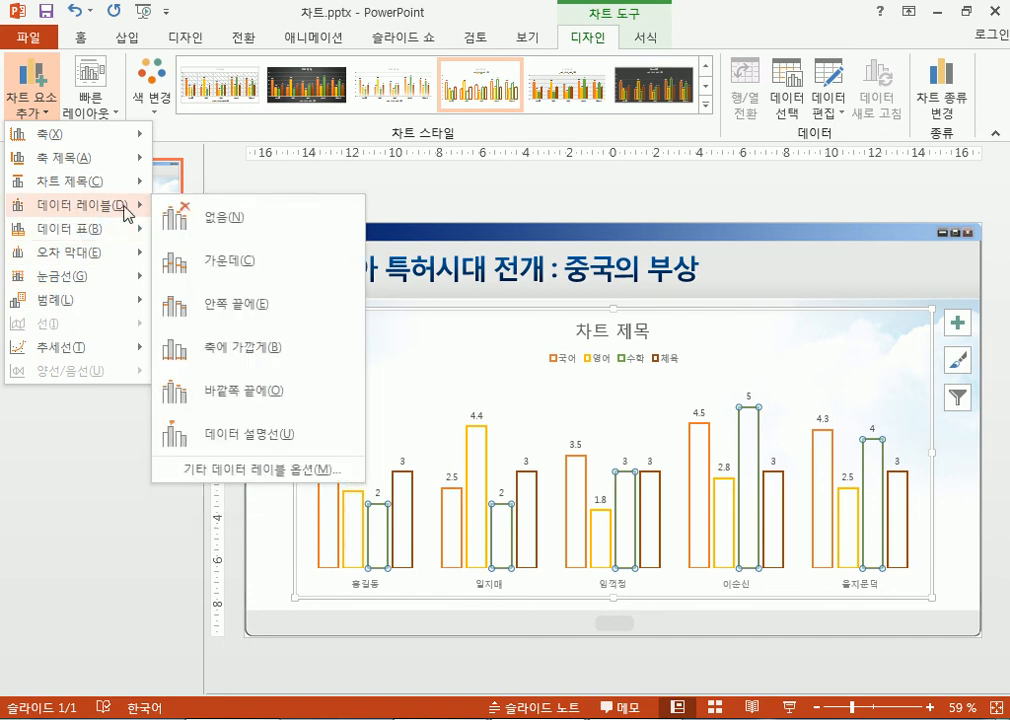
{"action": "left_click", "coordinate": [216, 226]}
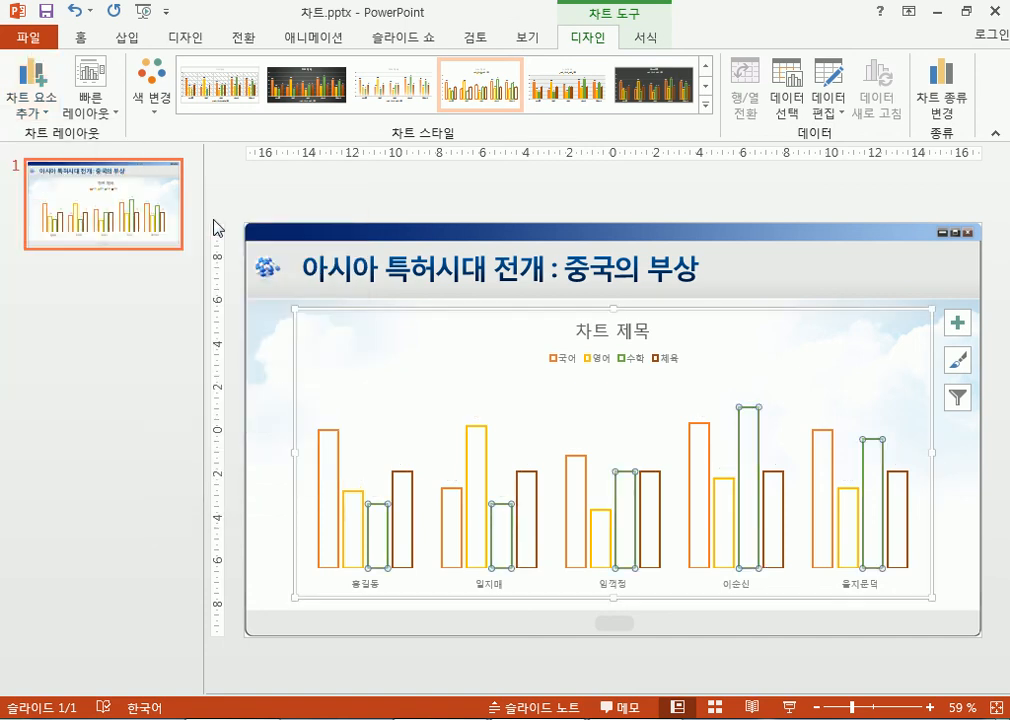
- Try the ninth and third chart styles, and apply the fifth style with semi-transparent, outlined columns
{"action": "left_click", "coordinate": [408, 88]}
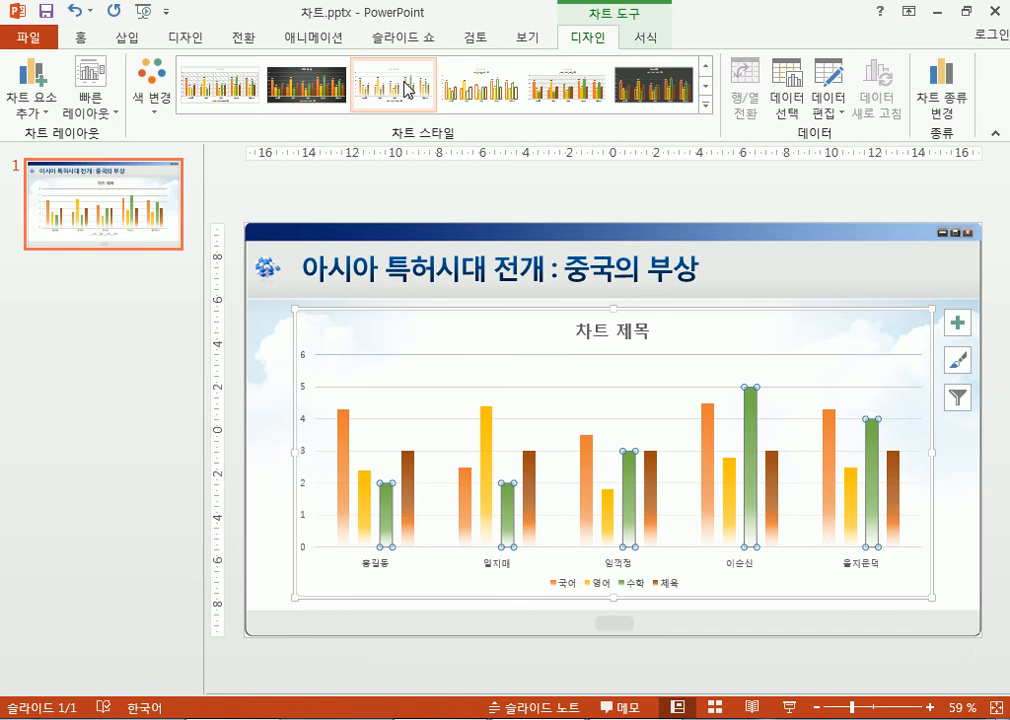
{"action": "left_click", "coordinate": [706, 86]}
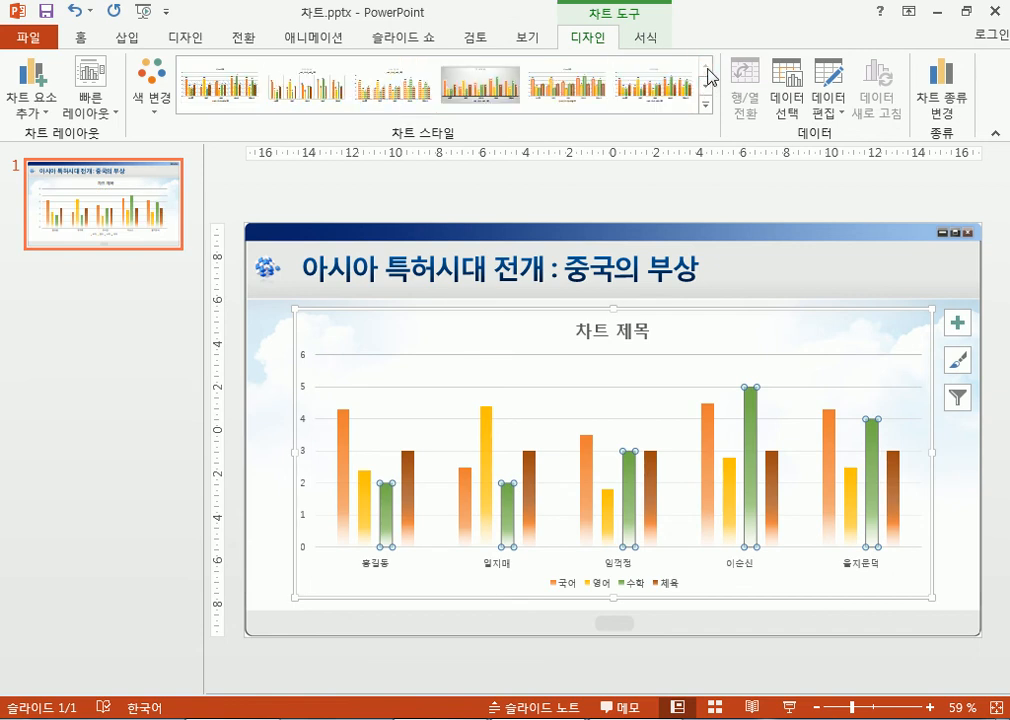
{"action": "left_click", "coordinate": [384, 90]}
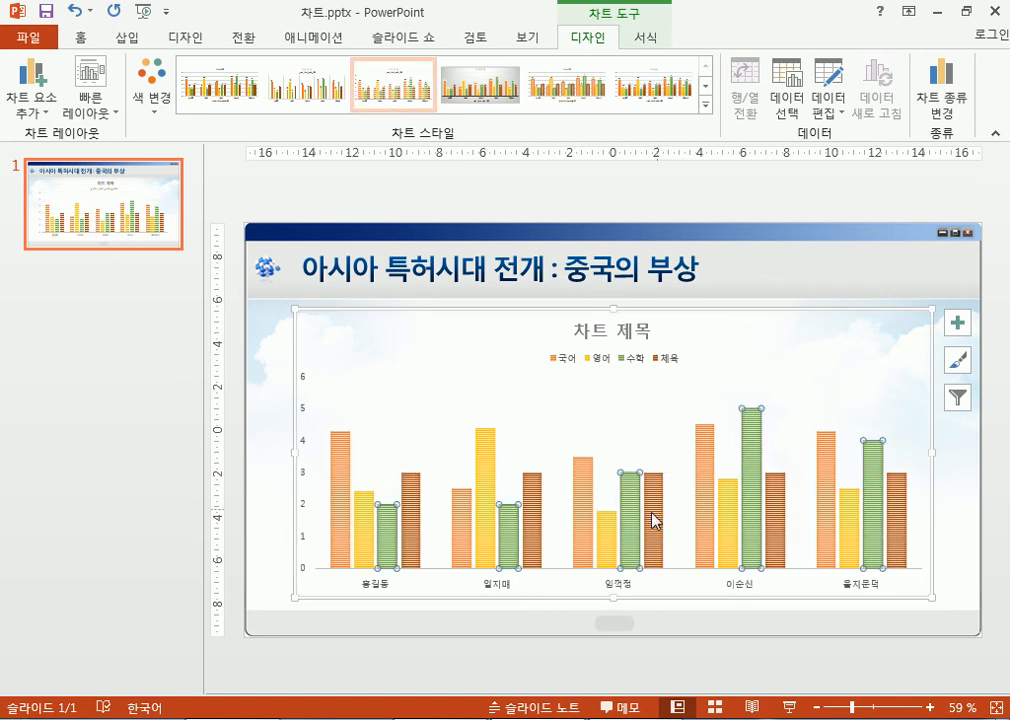
{"action": "left_click", "coordinate": [576, 97]}
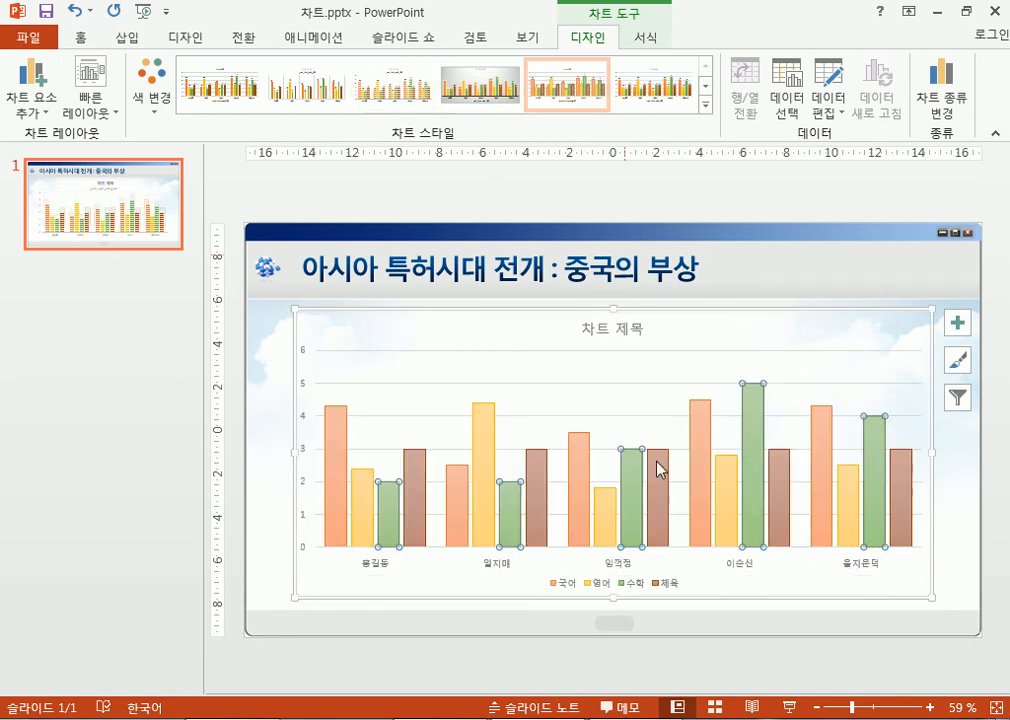
- Select the whole chart and open its quick layout choices to preview them
{"action": "left_click", "coordinate": [825, 322]}
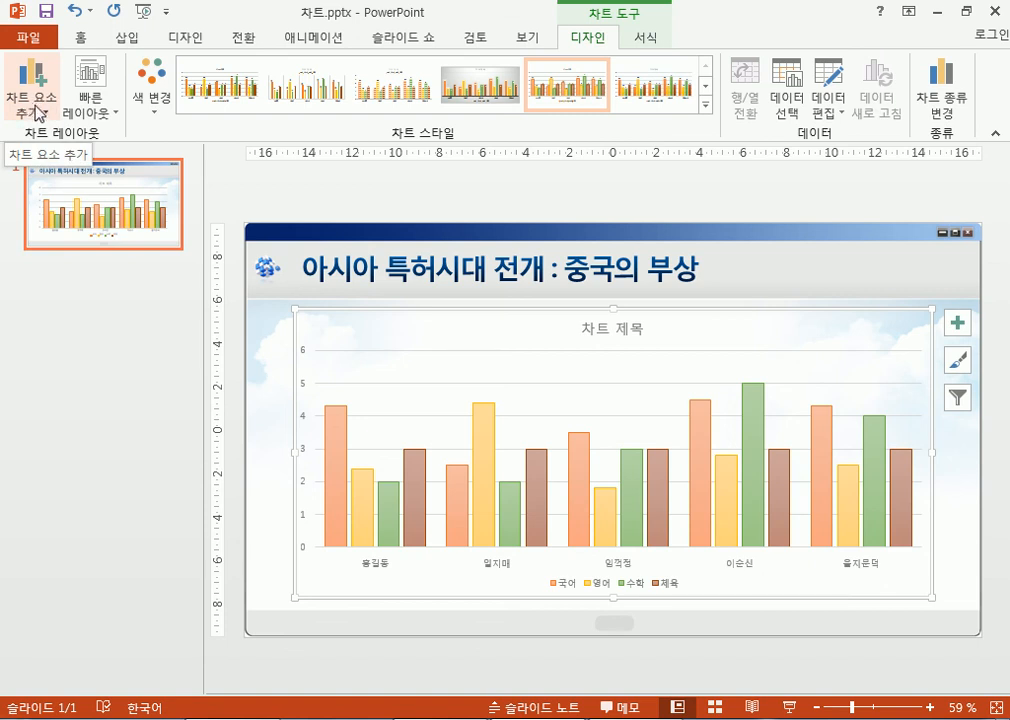
{"action": "left_click", "coordinate": [93, 113]}
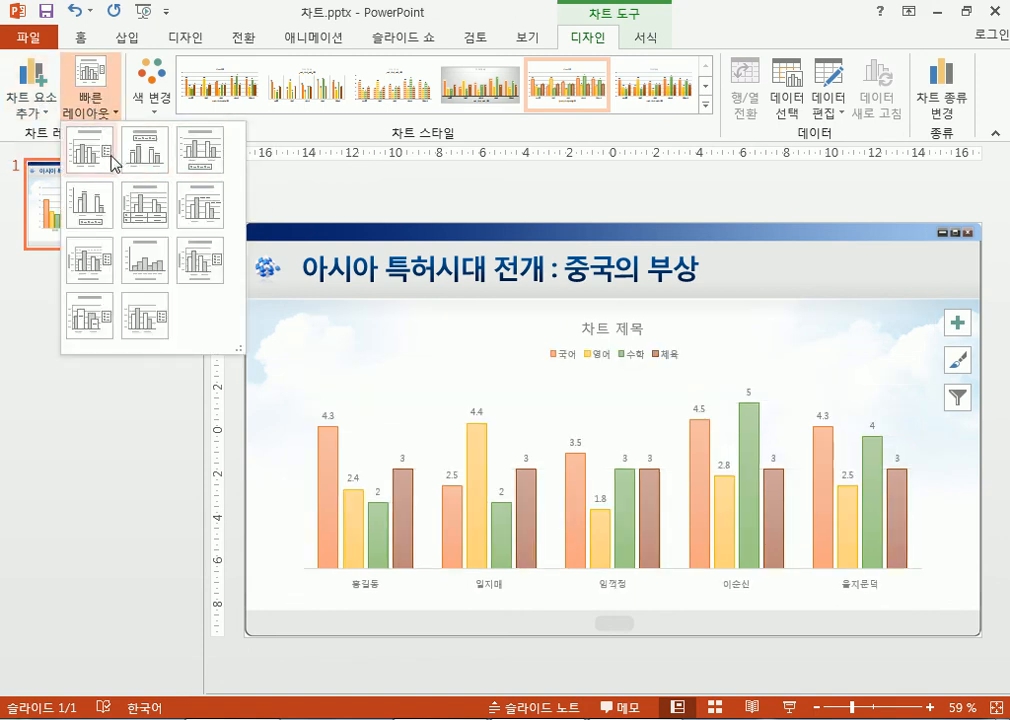